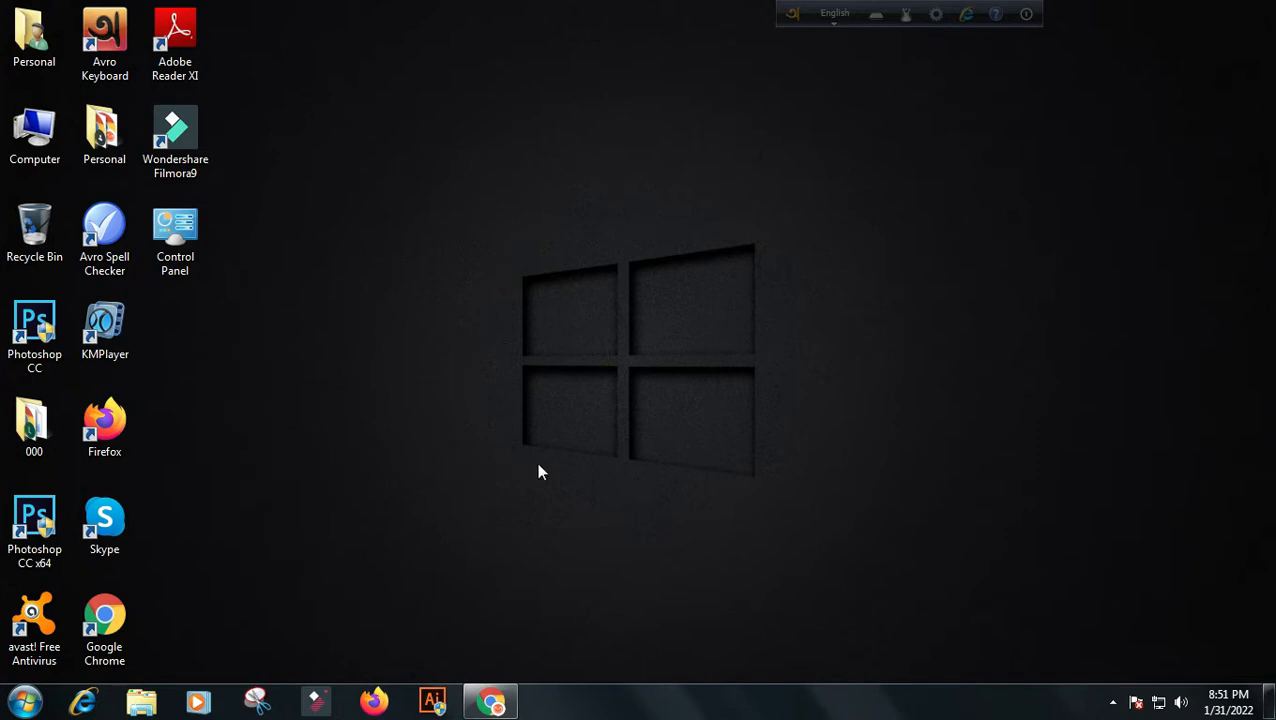
- Switch to Google Chrome and open youtube.com
left_click(490, 702)
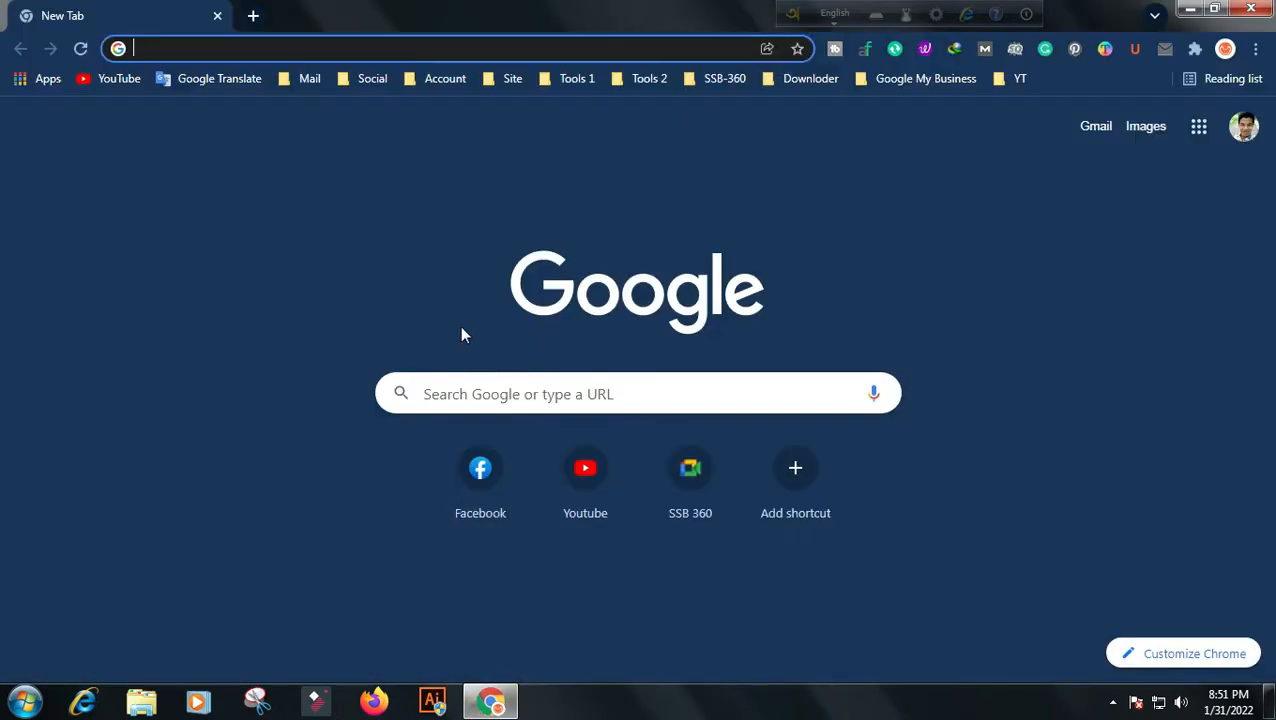
type("y")
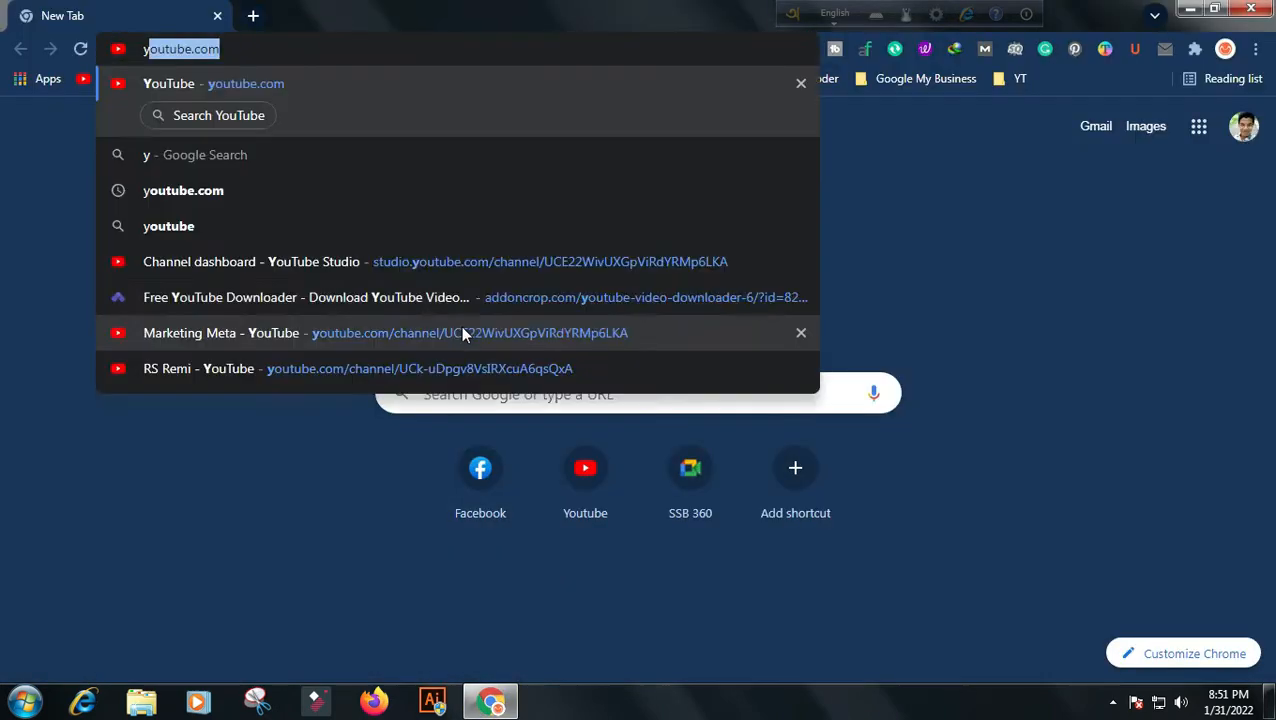
key("Return")
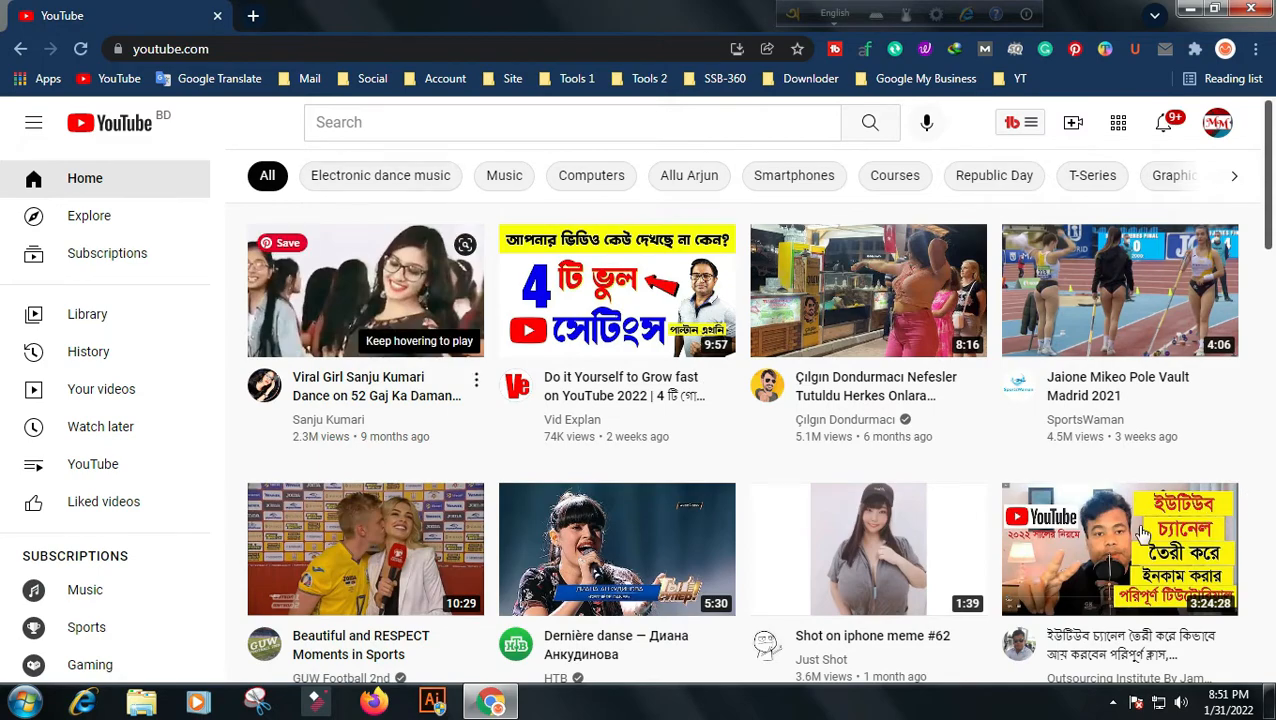
- Look through the recommended videos on the YouTube home page and examine their thumbnails
scroll(1100, 440, "down", 2)
scroll(436, 490, "down", 5)
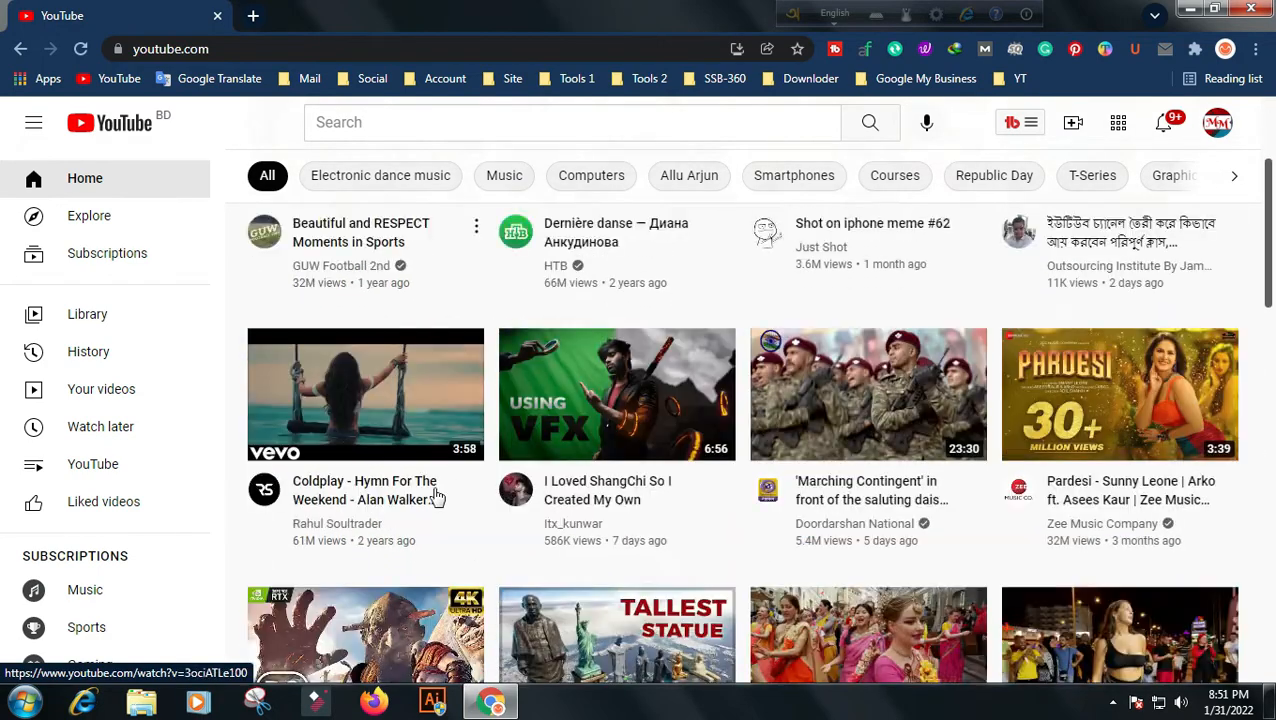
scroll(675, 410, "down", 5)
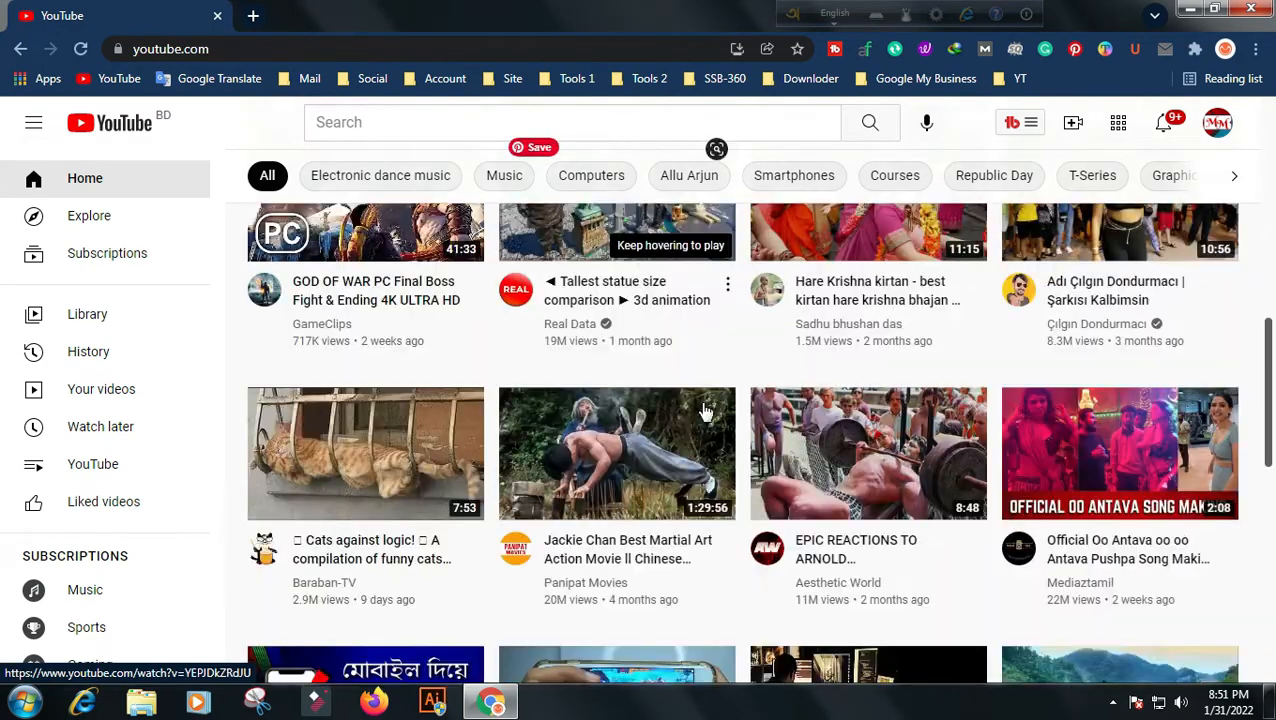
scroll(615, 462, "down", 3)
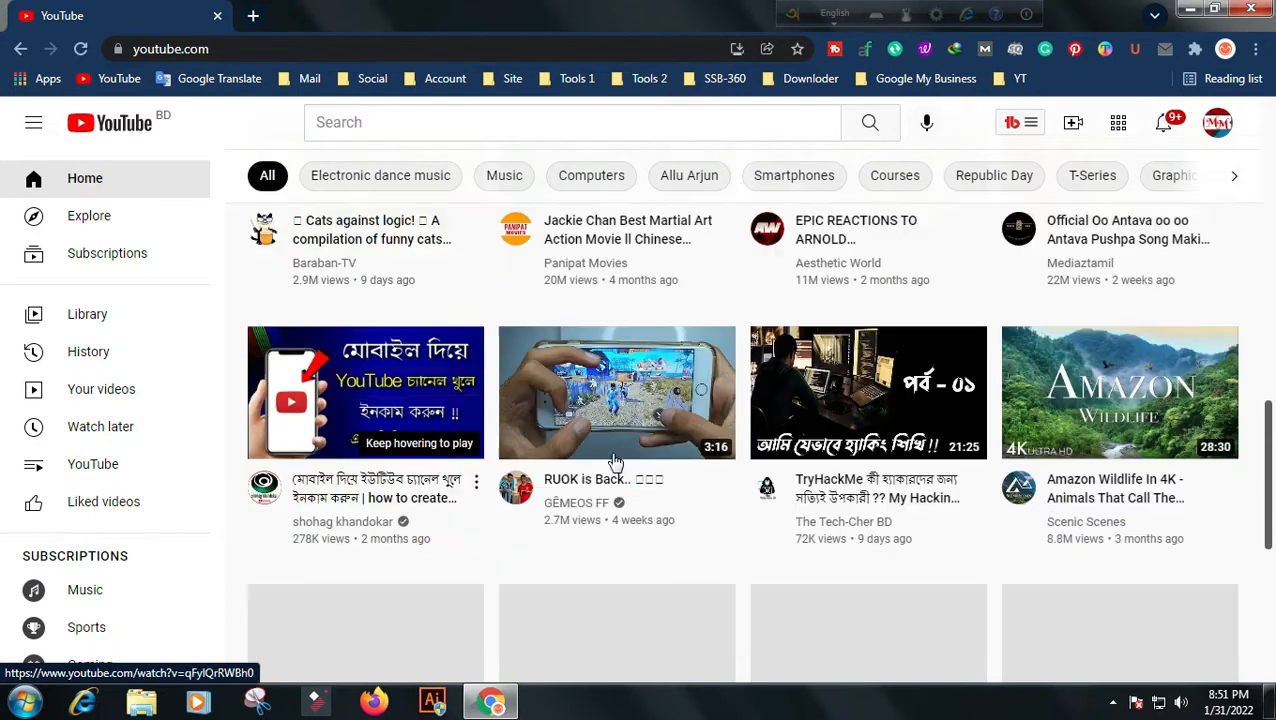
scroll(707, 452, "up", 3)
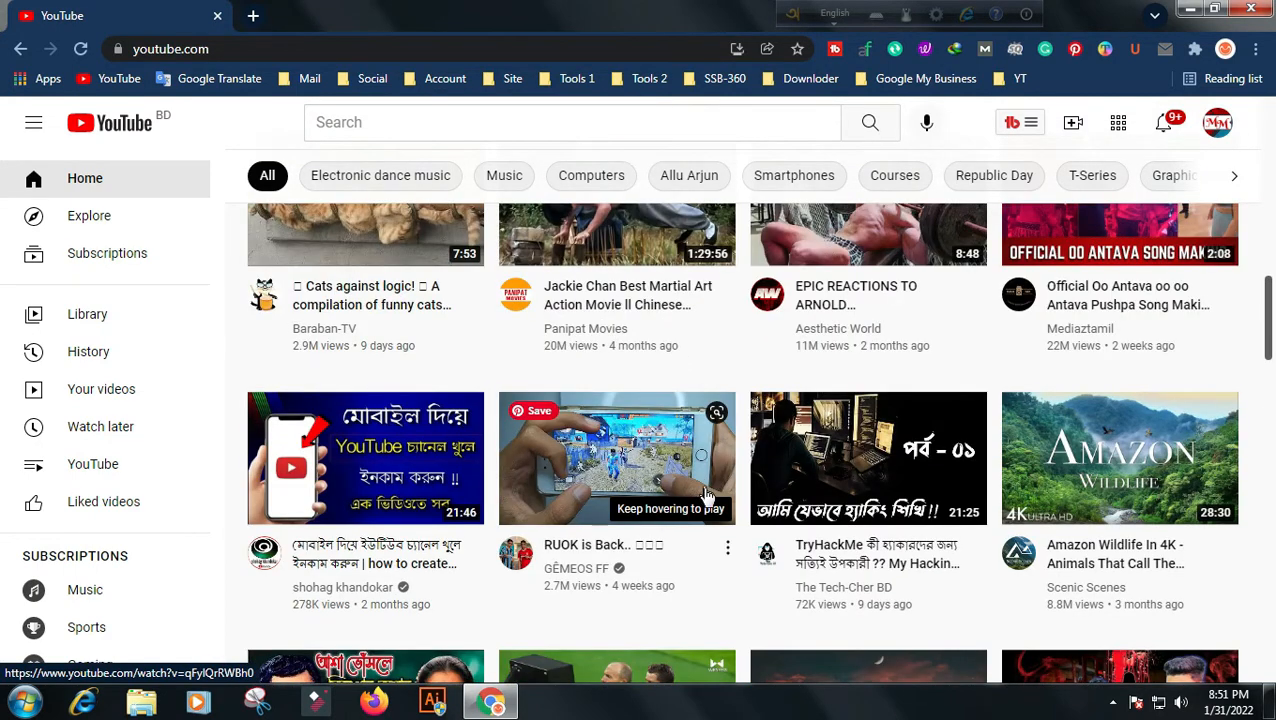
scroll(908, 496, "down", 3)
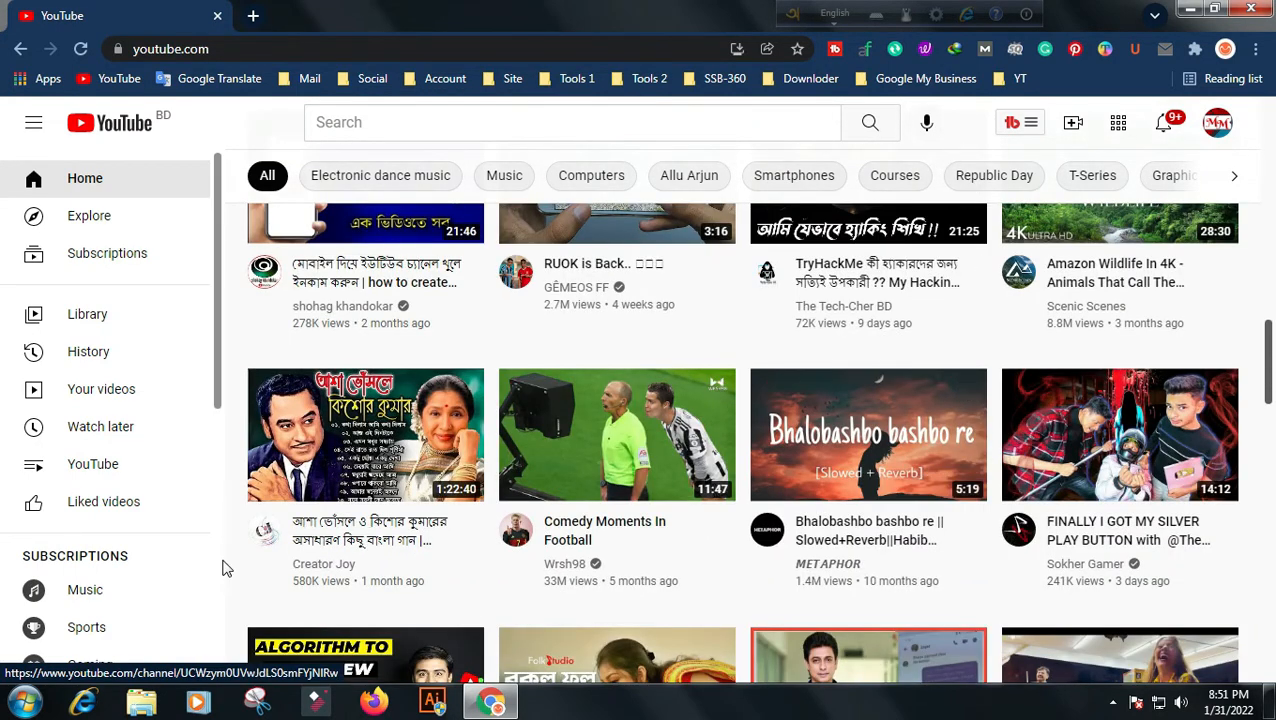
scroll(222, 567, "down", 3)
scroll(247, 566, "down", 3)
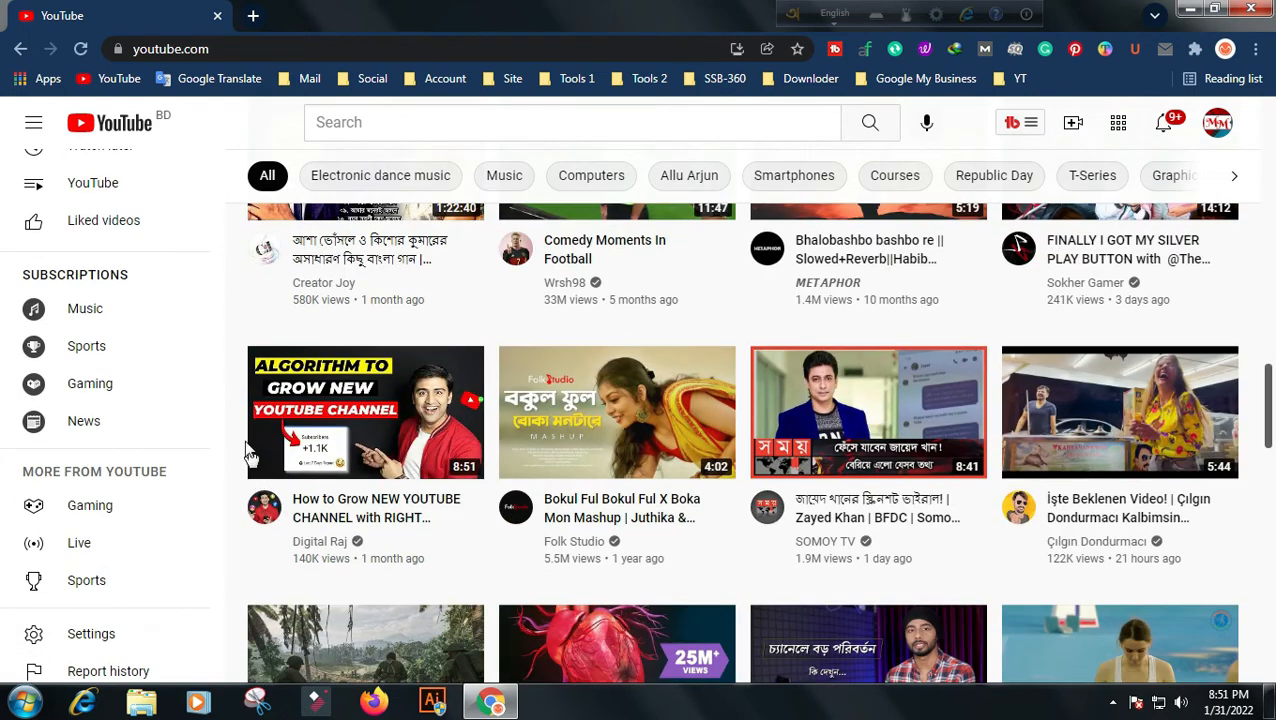
scroll(234, 580, "down", 3)
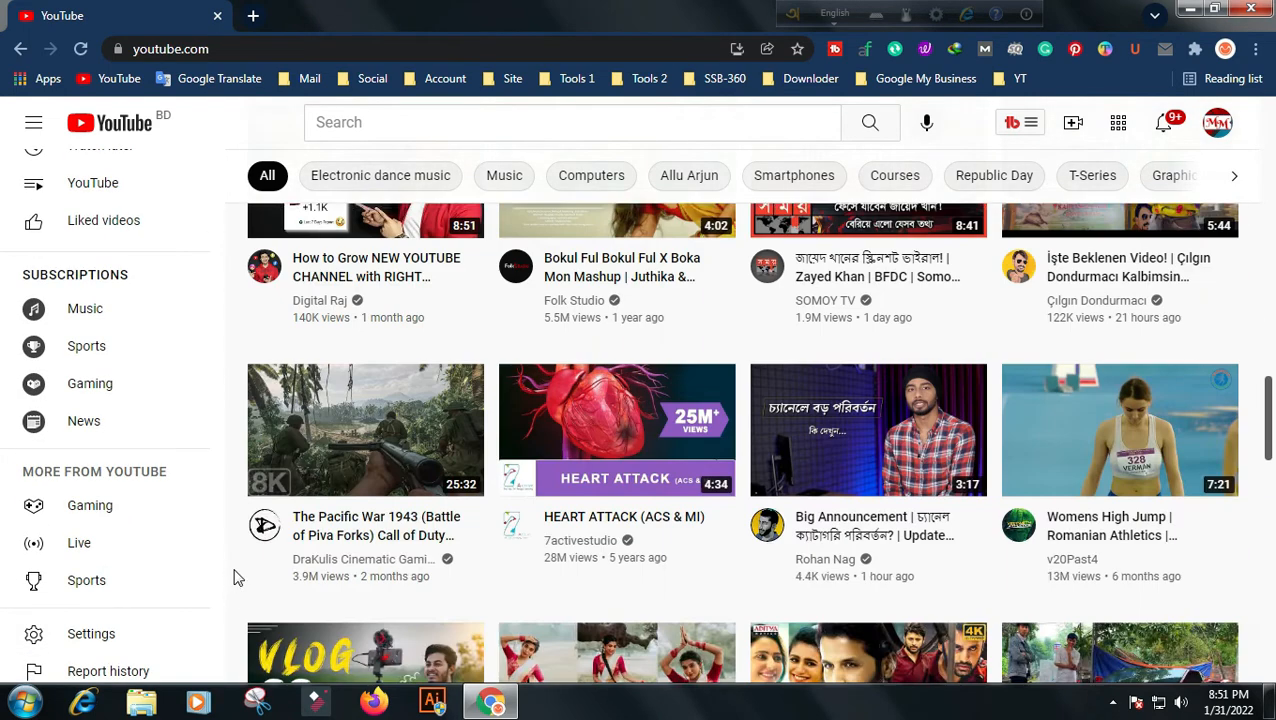
scroll(237, 578, "down", 3)
scroll(235, 578, "down", 7)
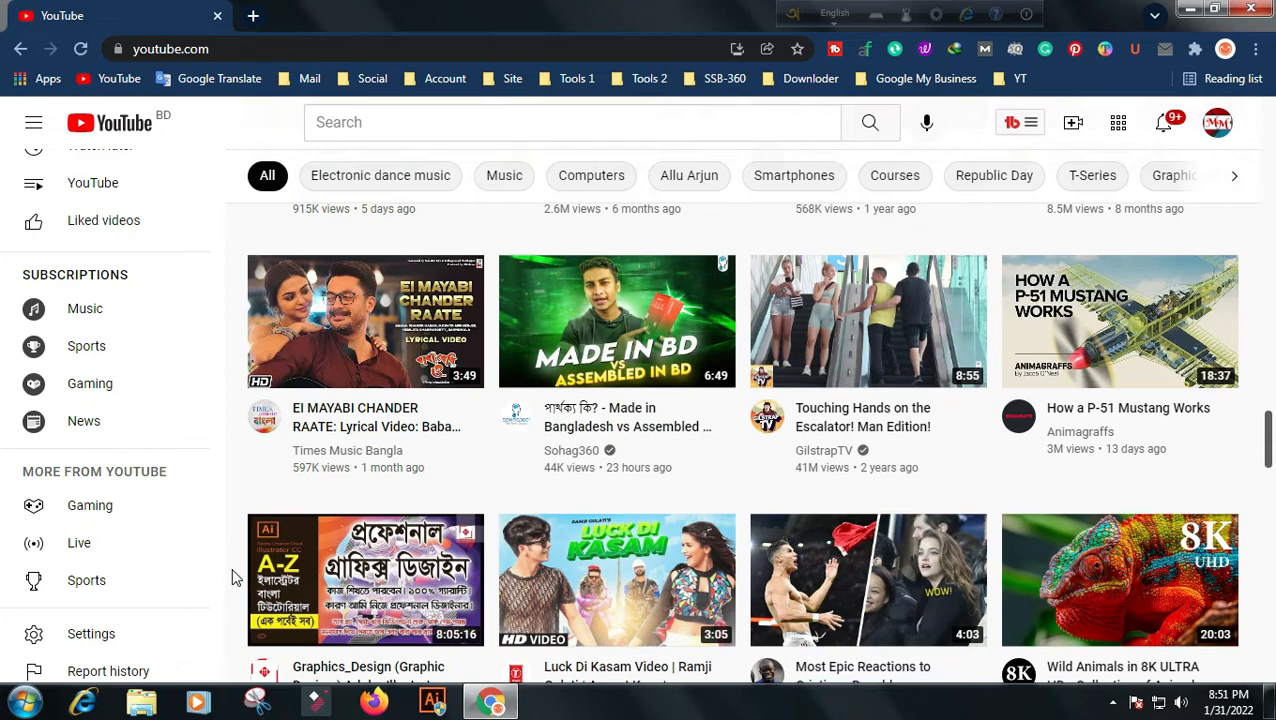
scroll(232, 577, "down", 2)
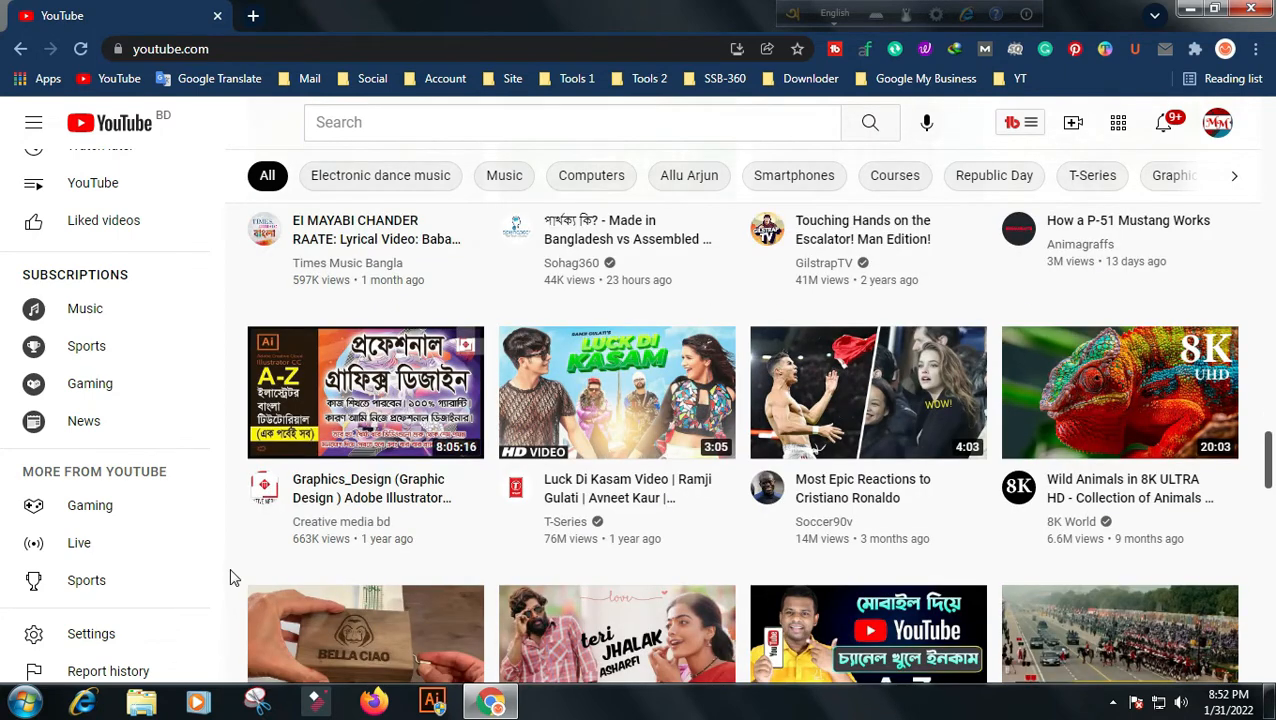
scroll(230, 577, "down", 8)
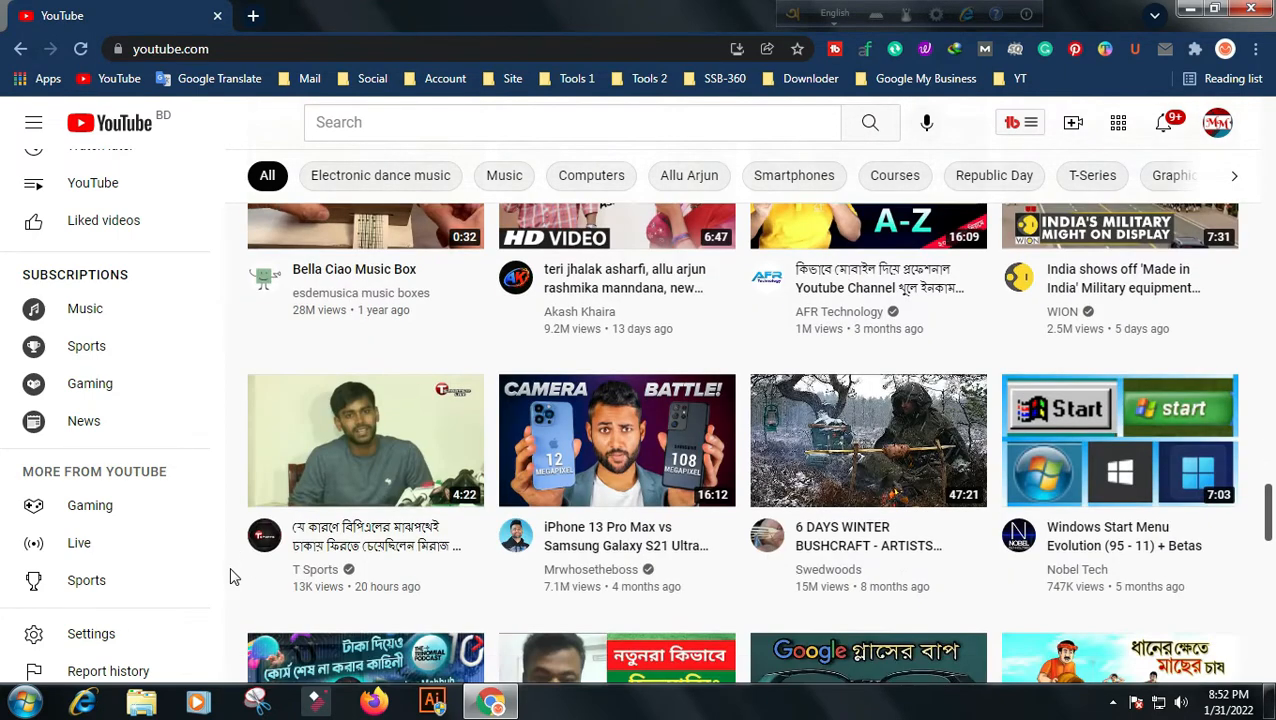
scroll(232, 577, "down", 2)
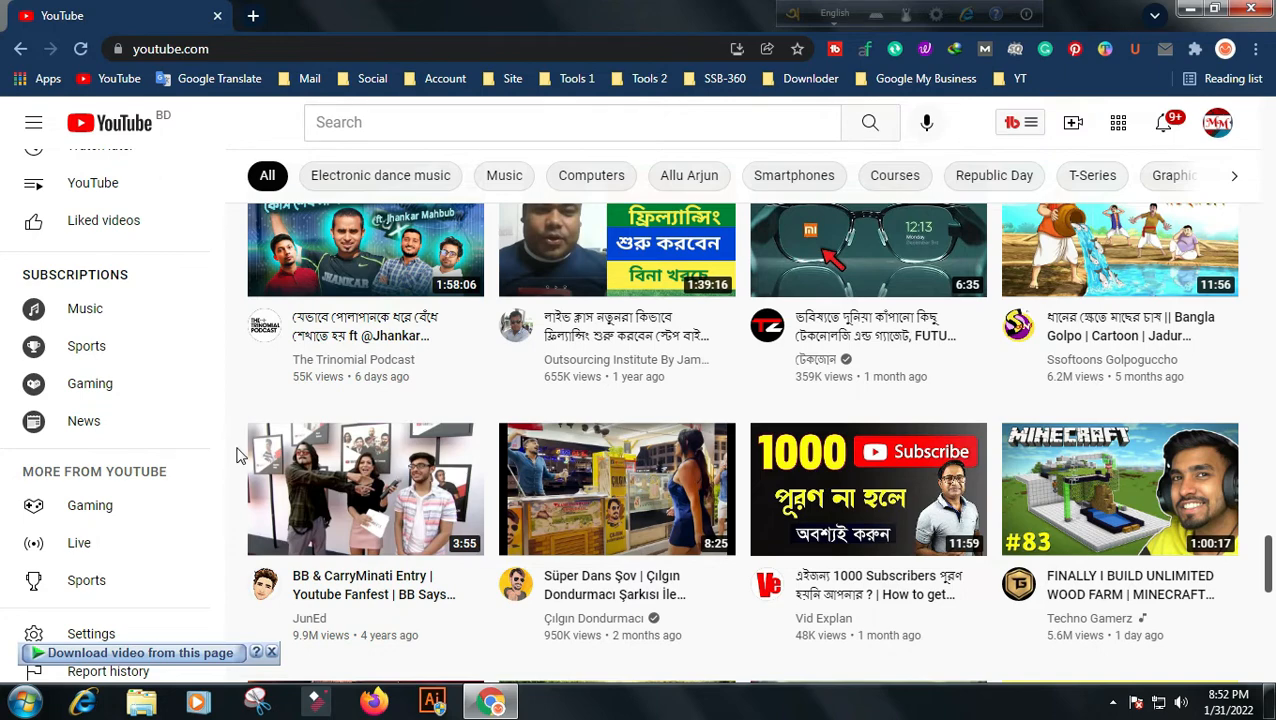
scroll(240, 480, "down", 3)
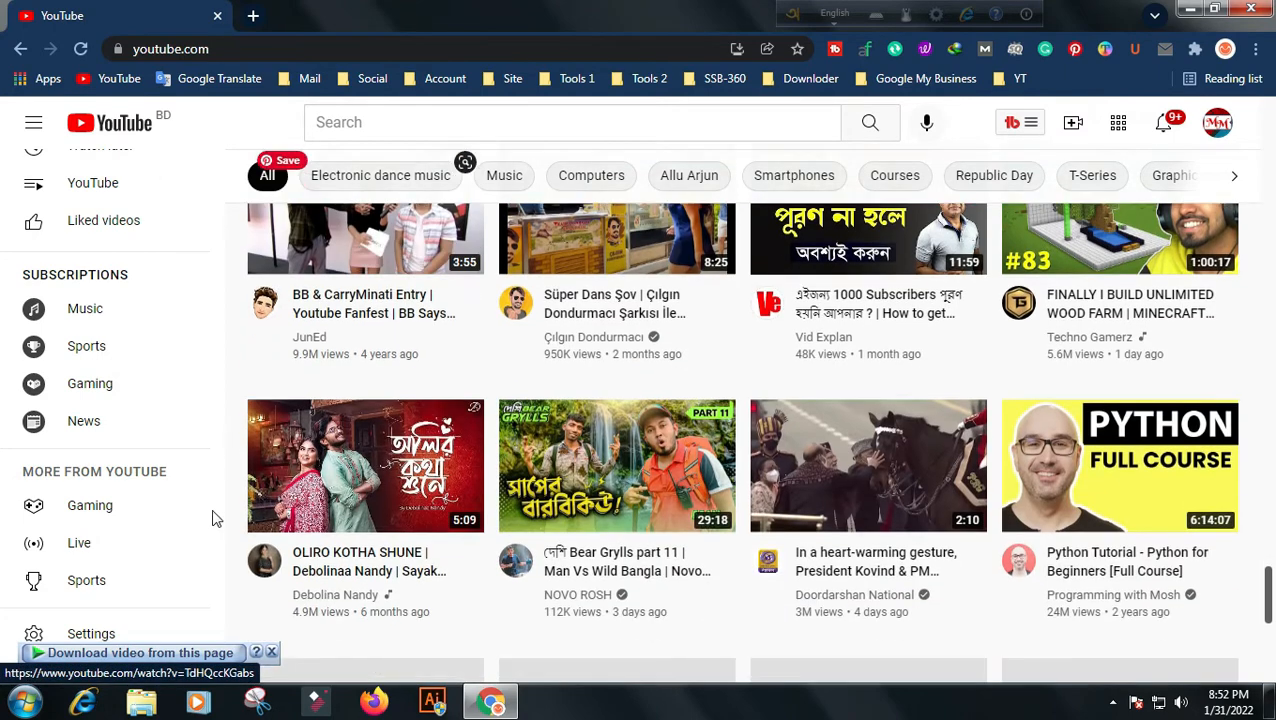
scroll(240, 505, "down", 2)
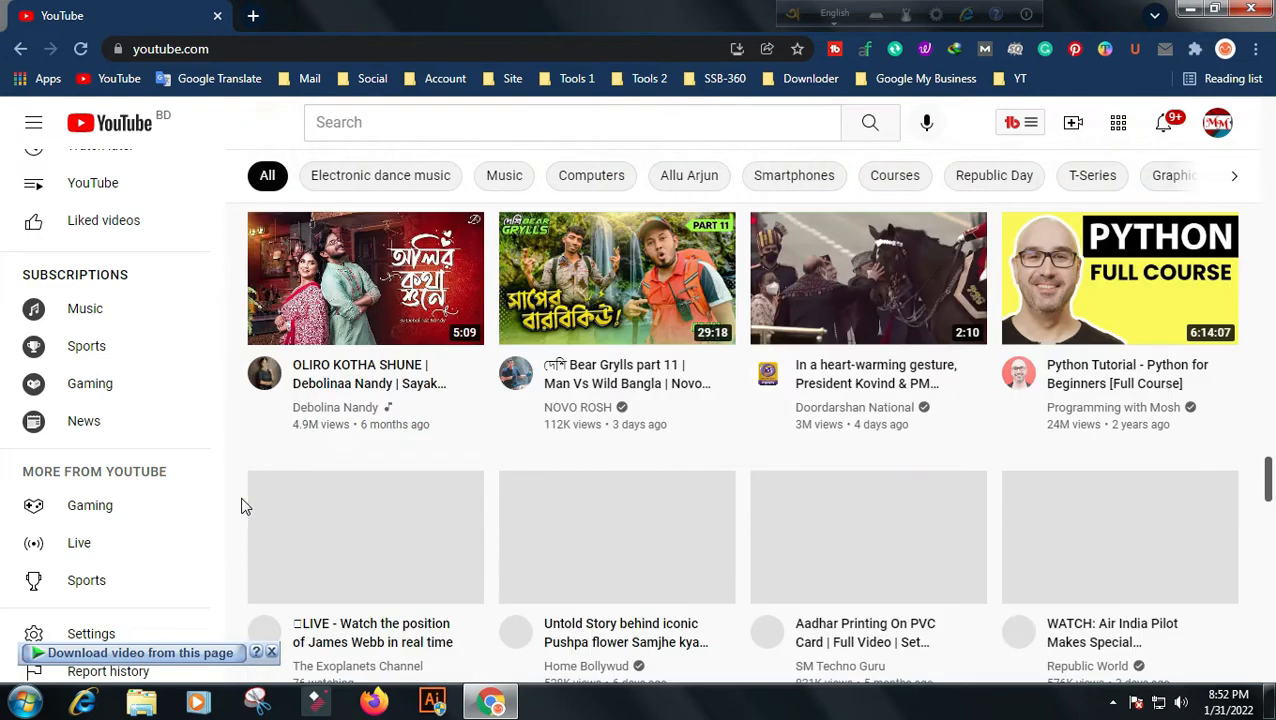
scroll(240, 505, "down", 3)
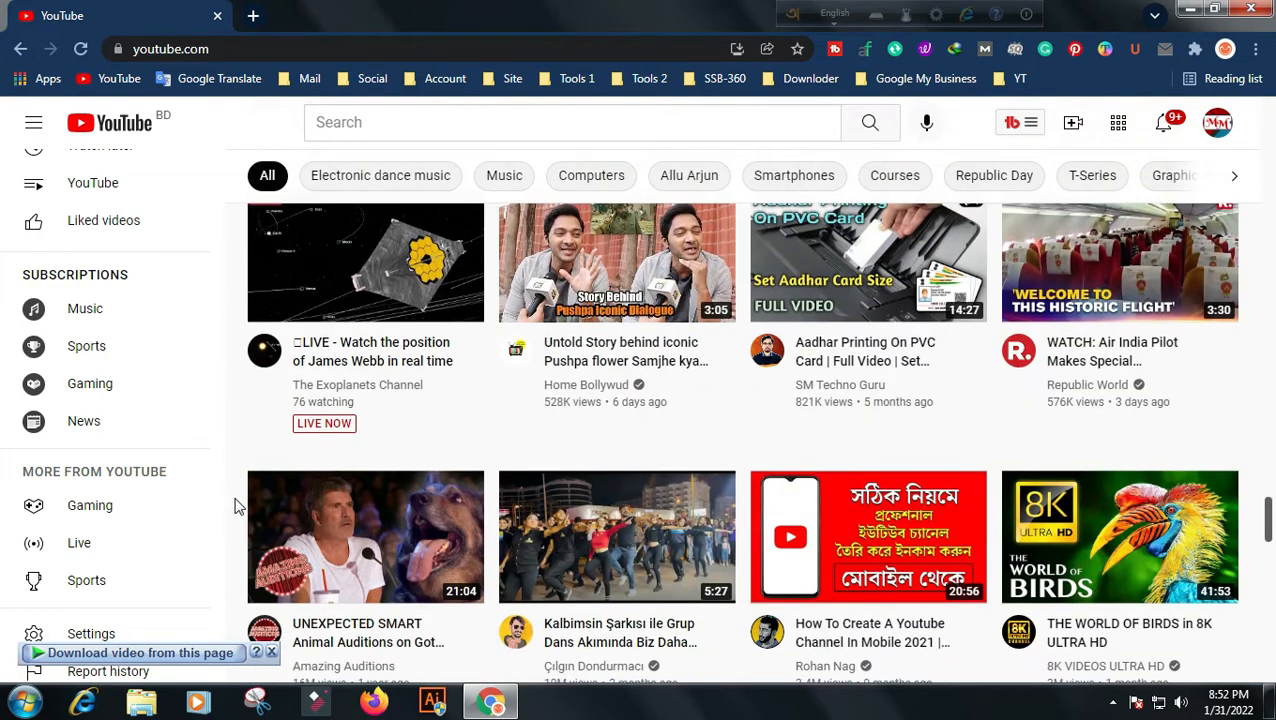
scroll(235, 507, "down", 2)
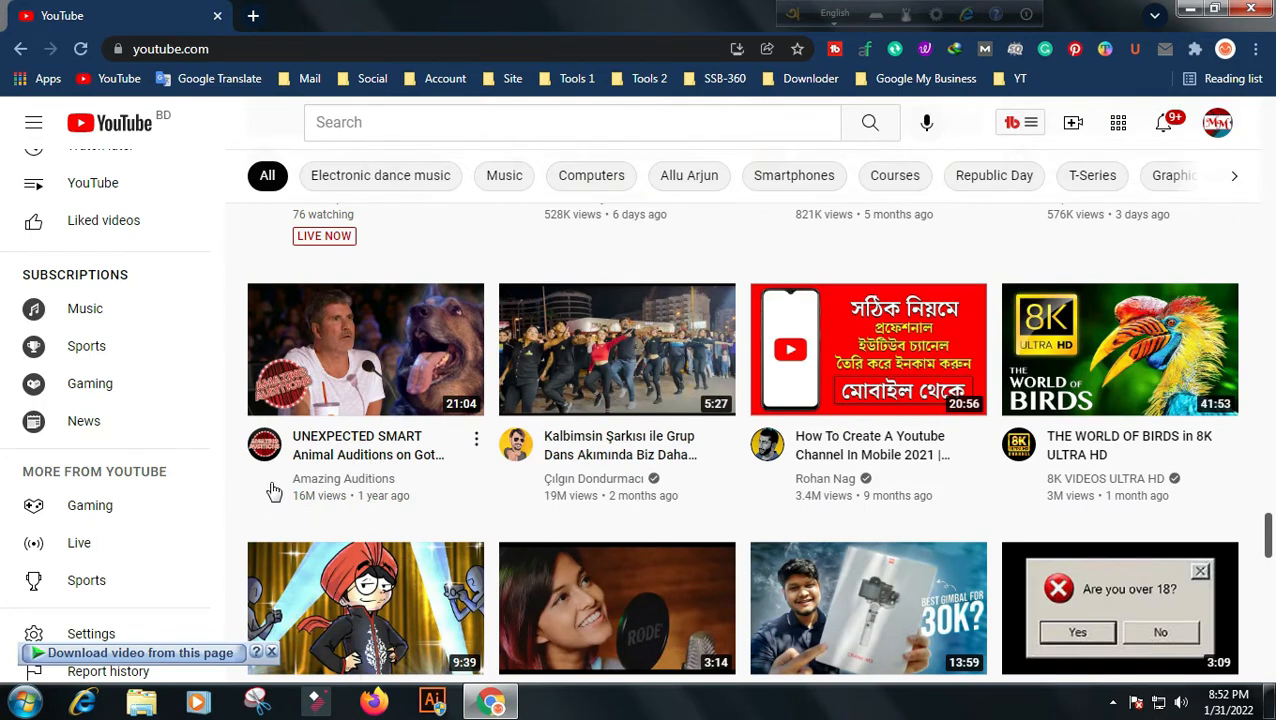
scroll(255, 492, "down", 7)
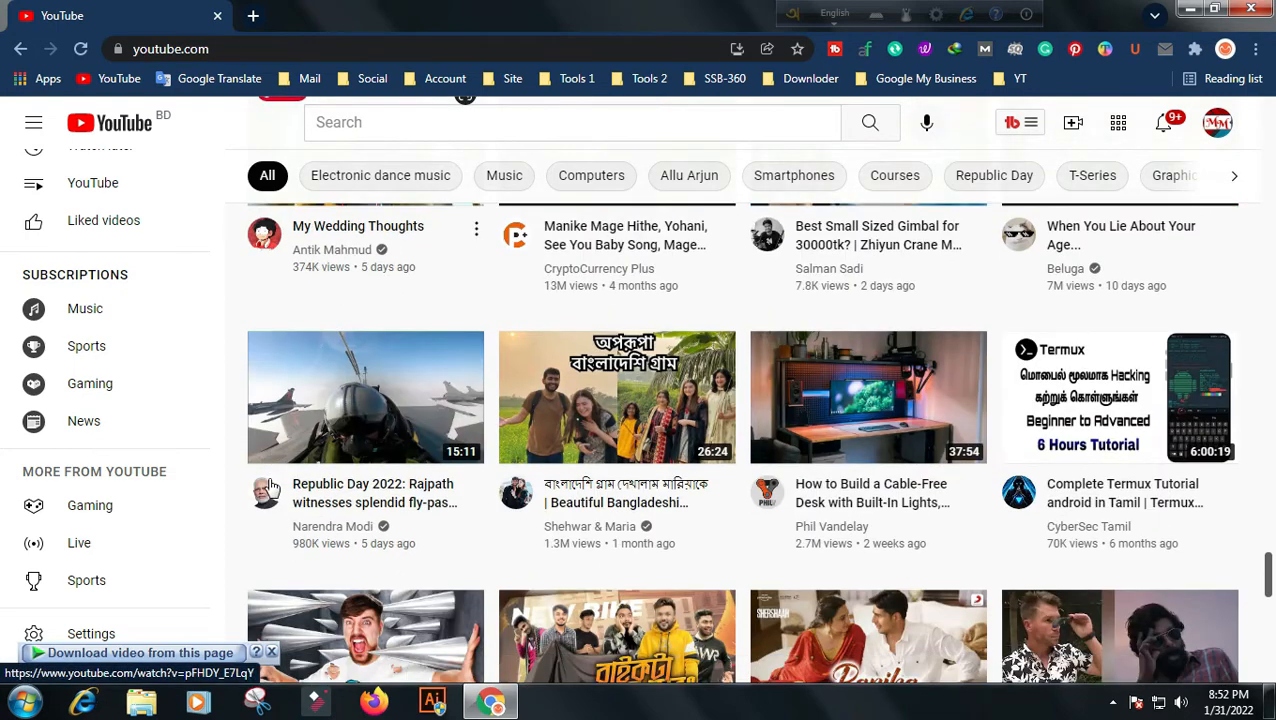
scroll(266, 487, "down", 5)
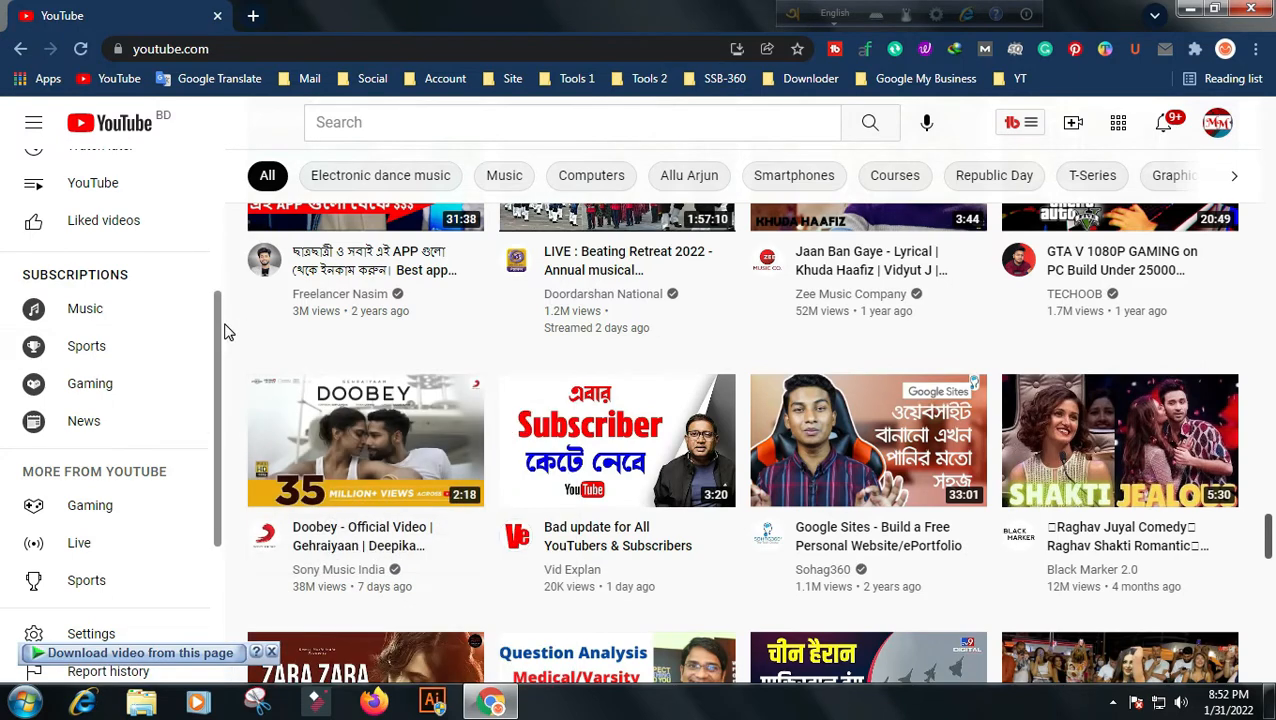
scroll(228, 332, "down", 2)
scroll(236, 347, "down", 5)
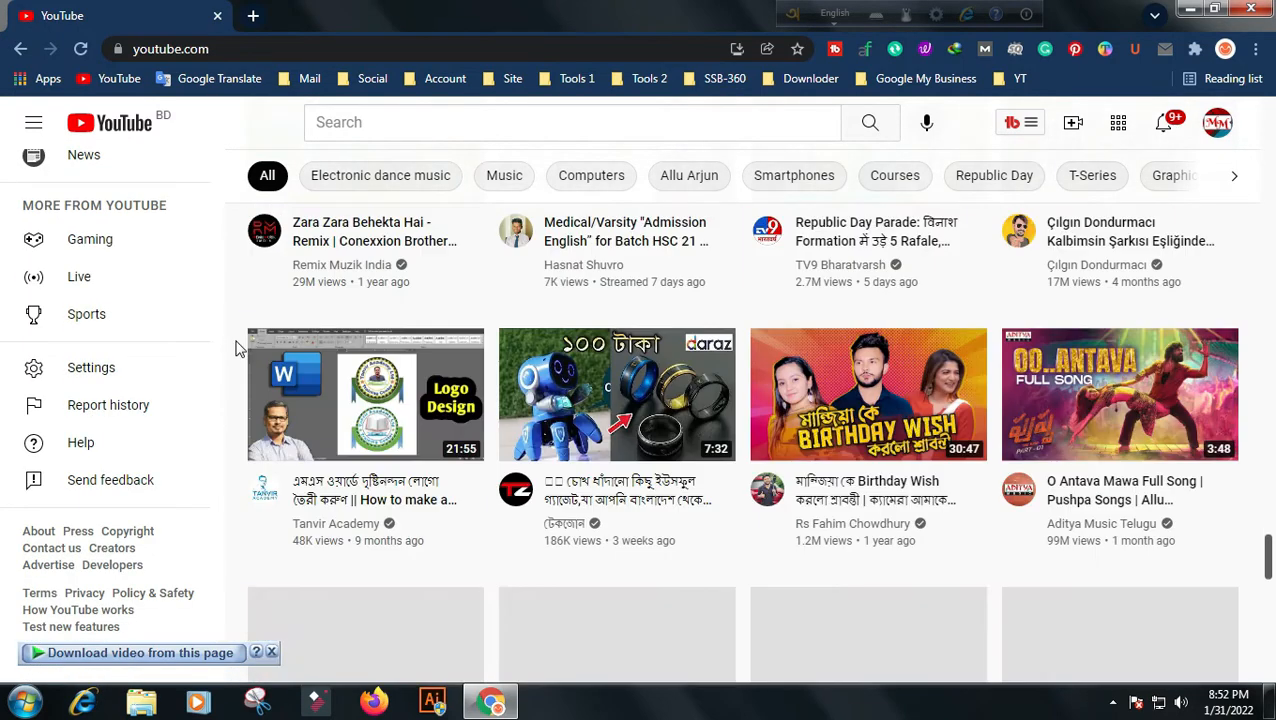
scroll(236, 349, "down", 3)
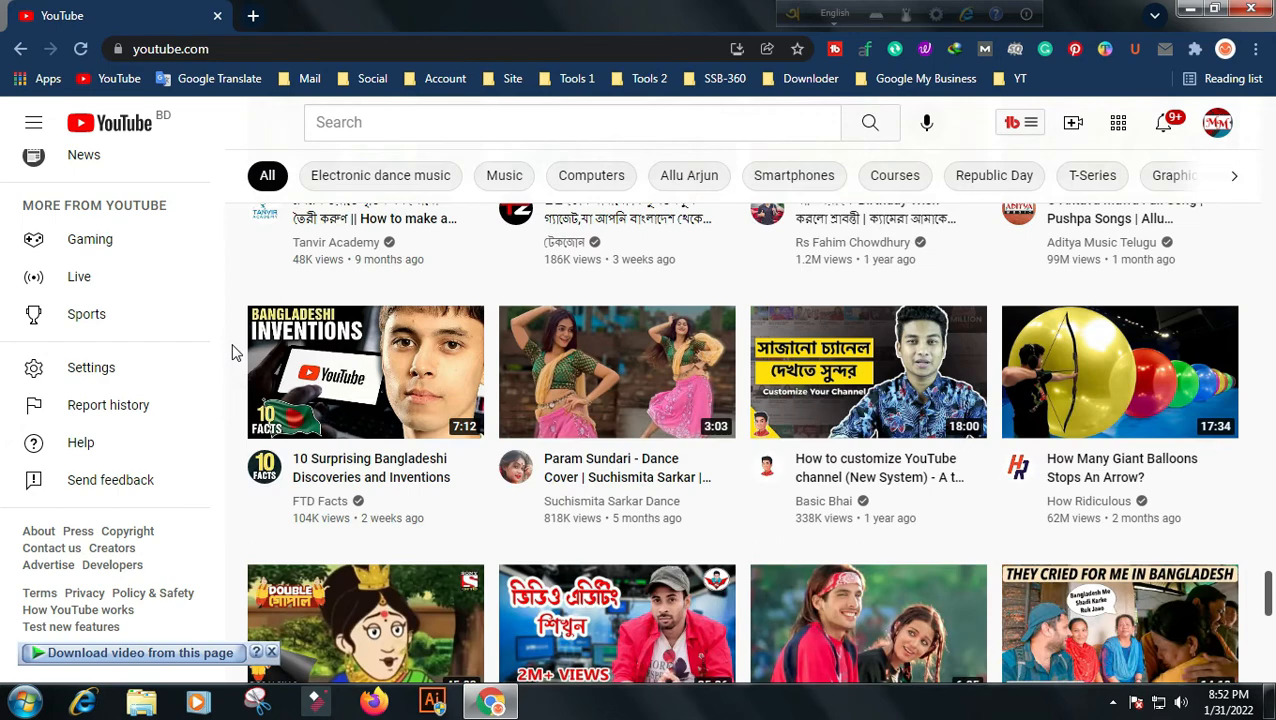
scroll(234, 353, "down", 7)
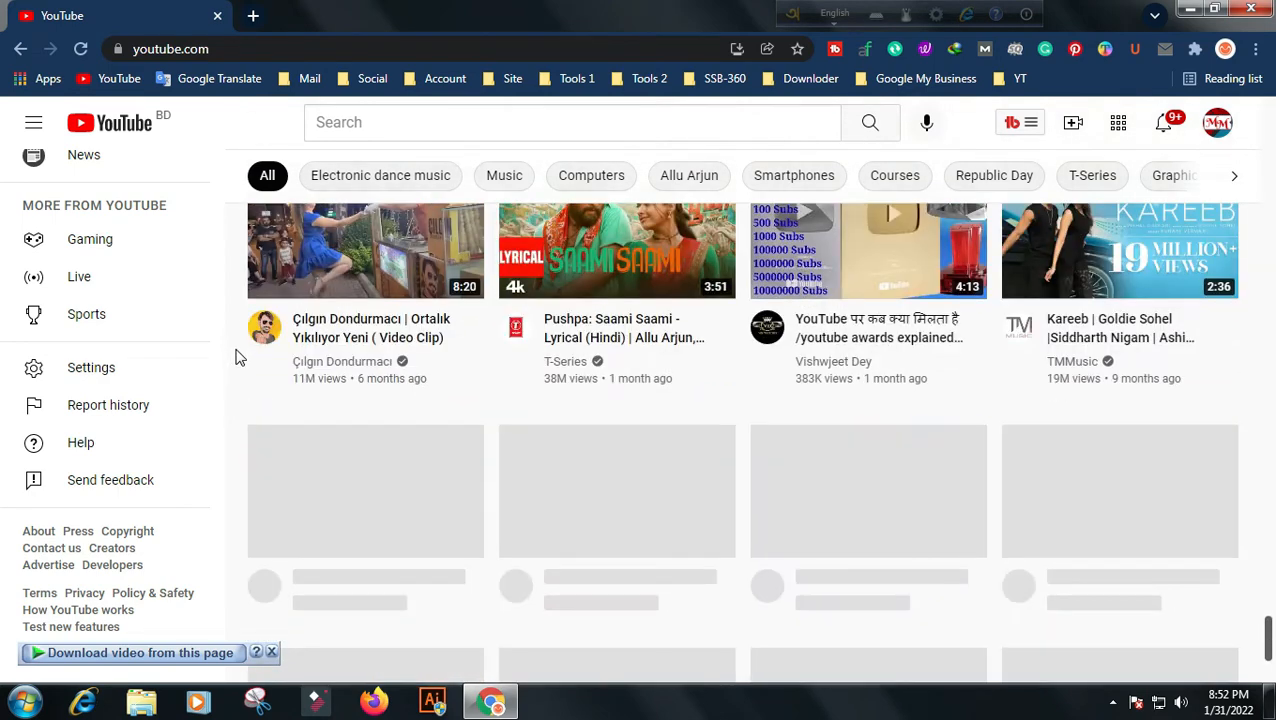
scroll(236, 356, "down", 3)
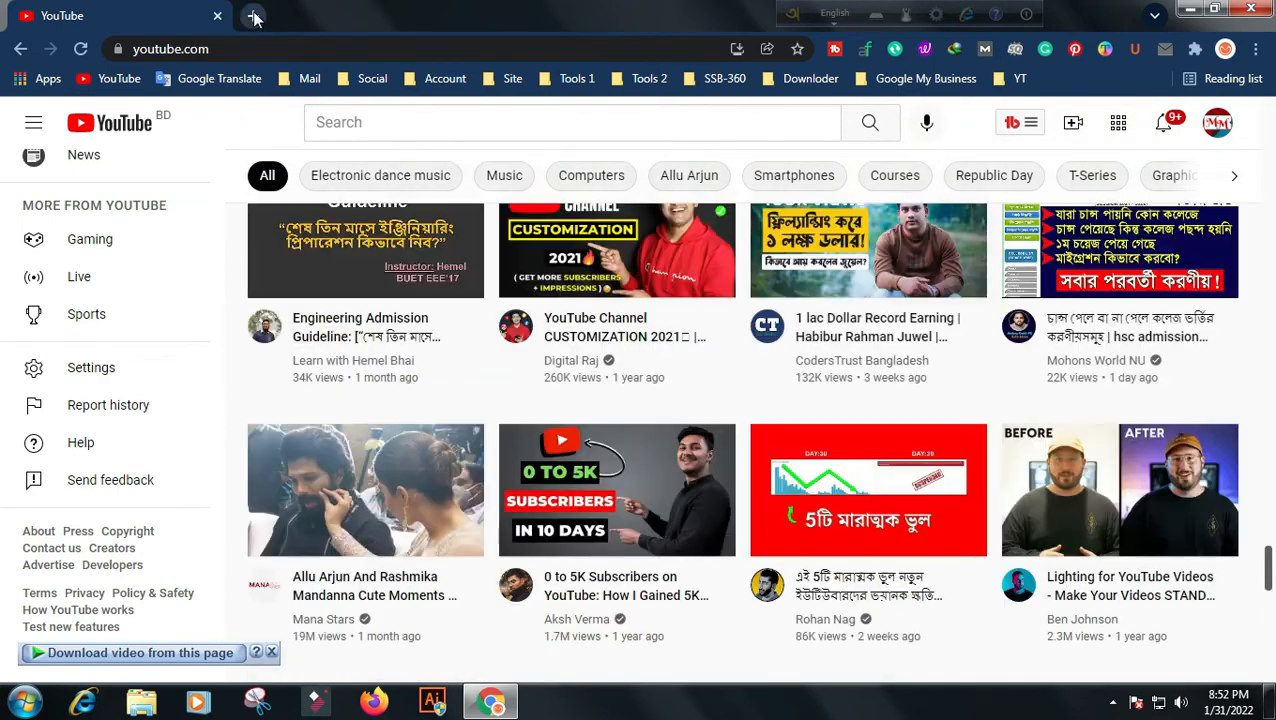
- Open the Canva home page, canva.com, in a new browser tab
left_click(253, 17)
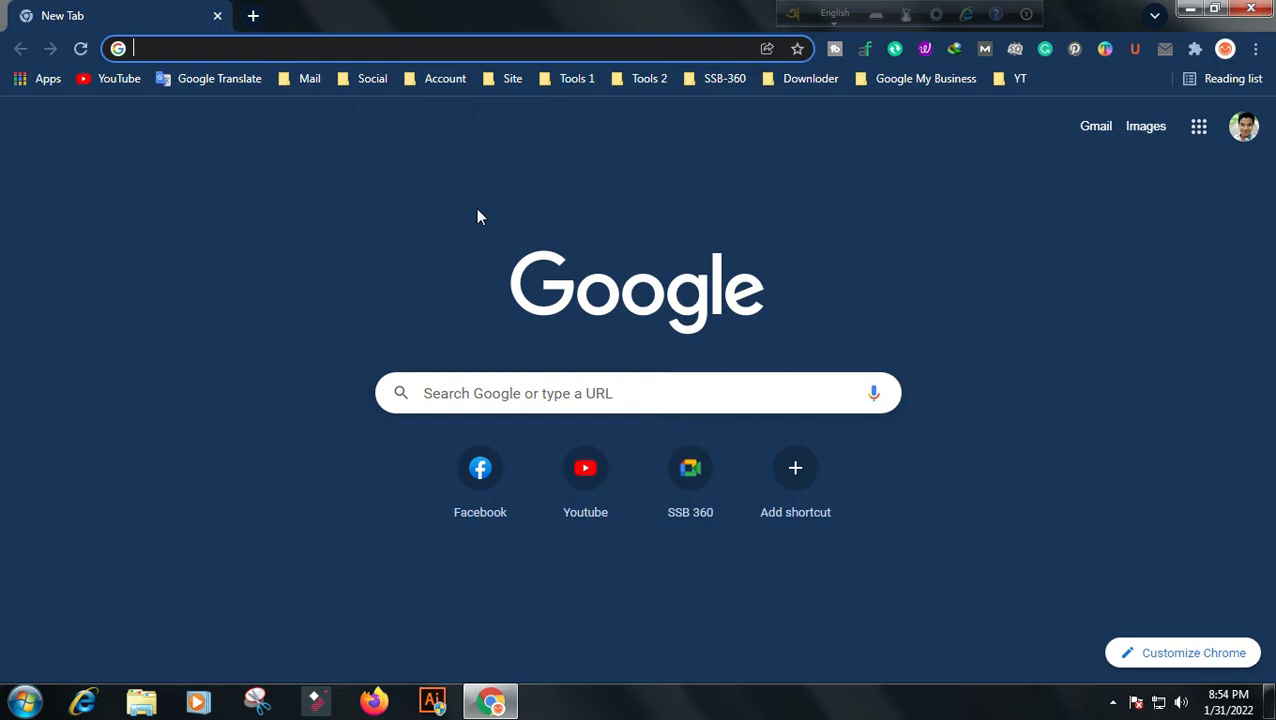
type("ca")
key("Return")
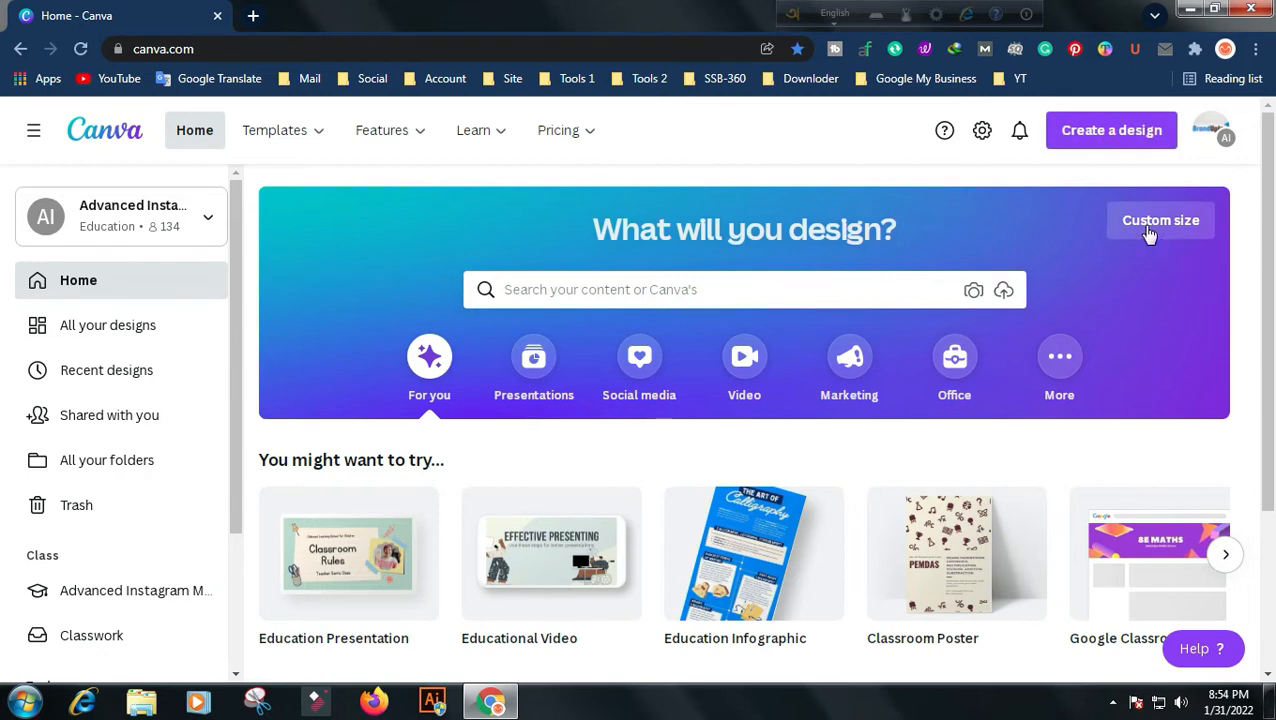
- Search the design types for "youtu", create a blank YouTube Thumbnail design and check its listed size on the Canva home page
left_click(563, 289)
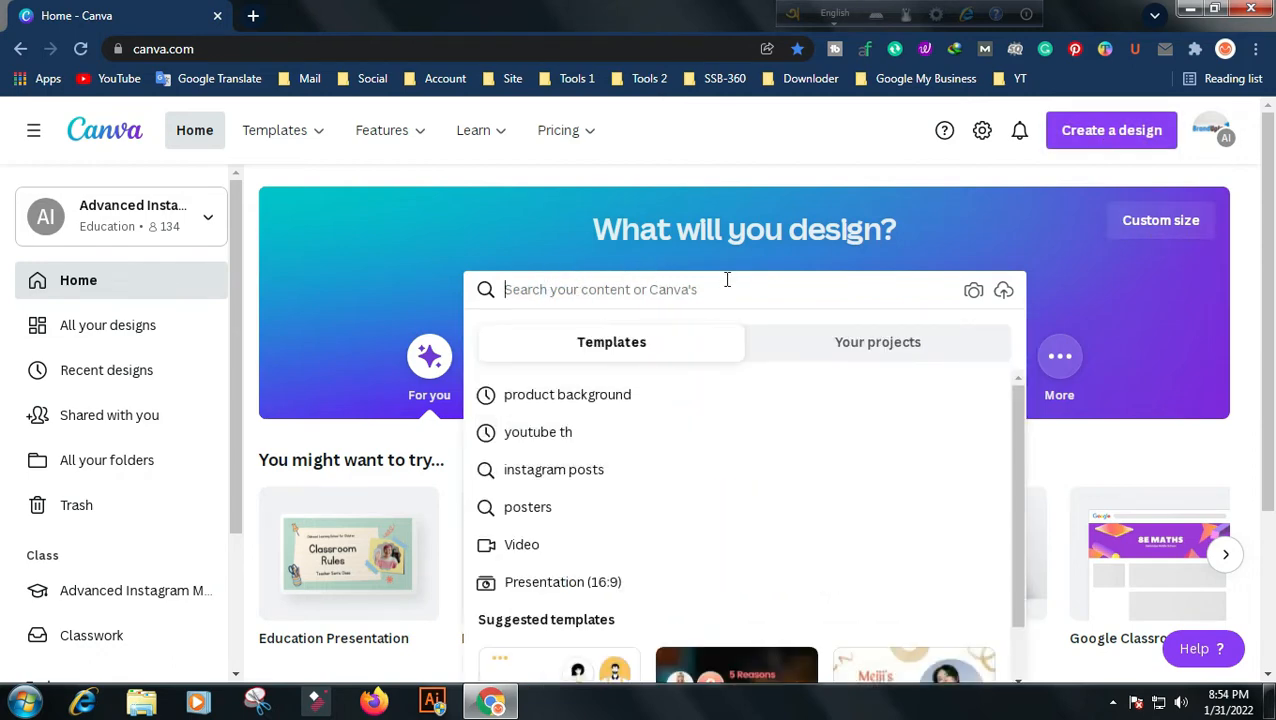
left_click(1080, 140)
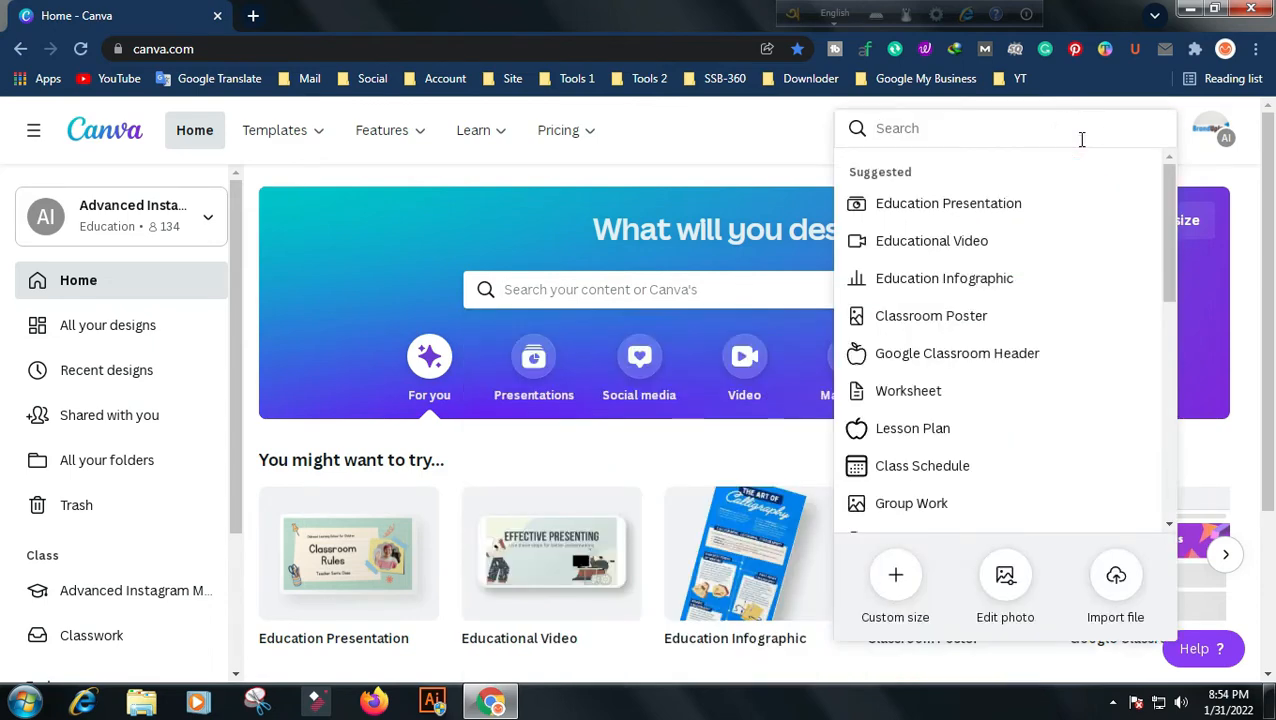
type("youtu")
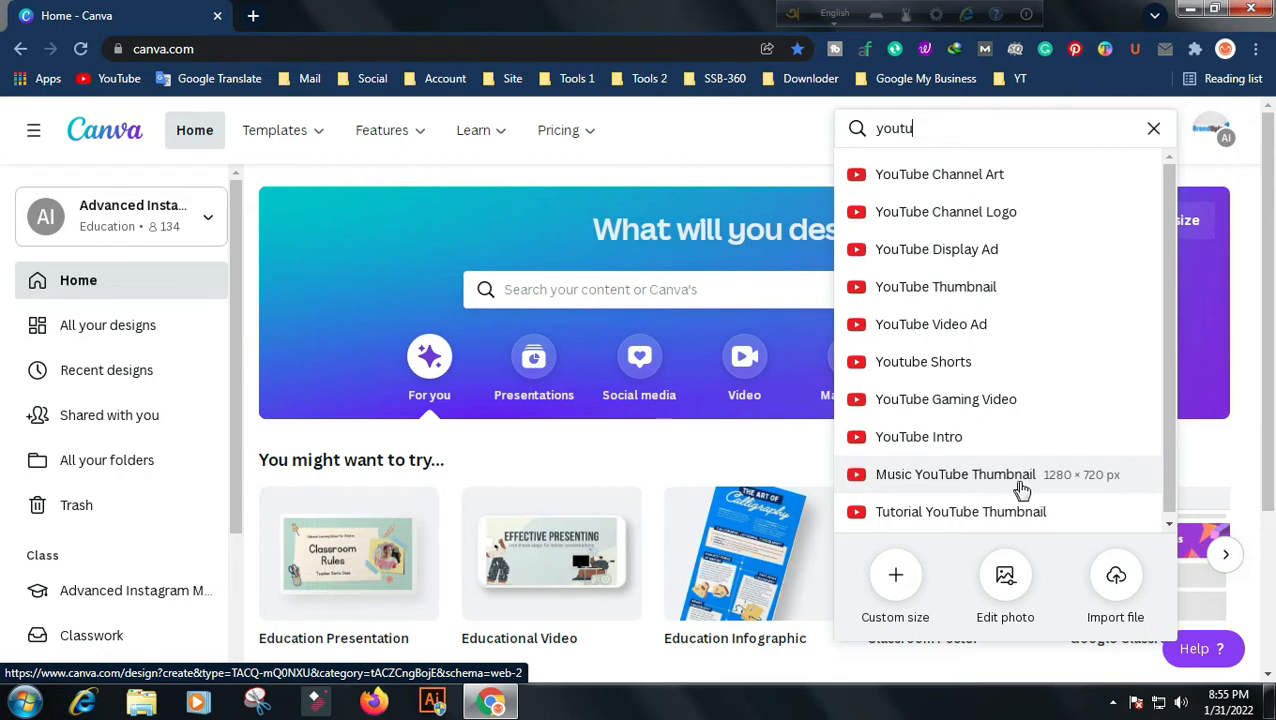
left_click(935, 287)
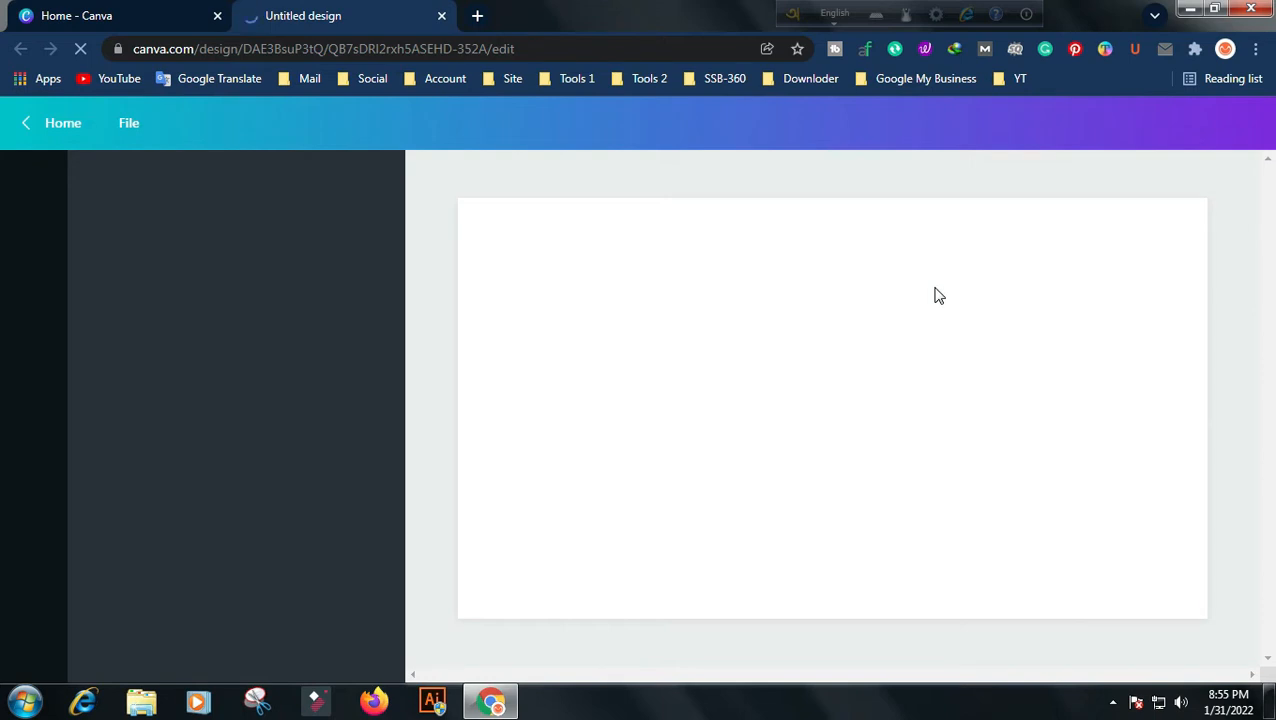
left_click(168, 10)
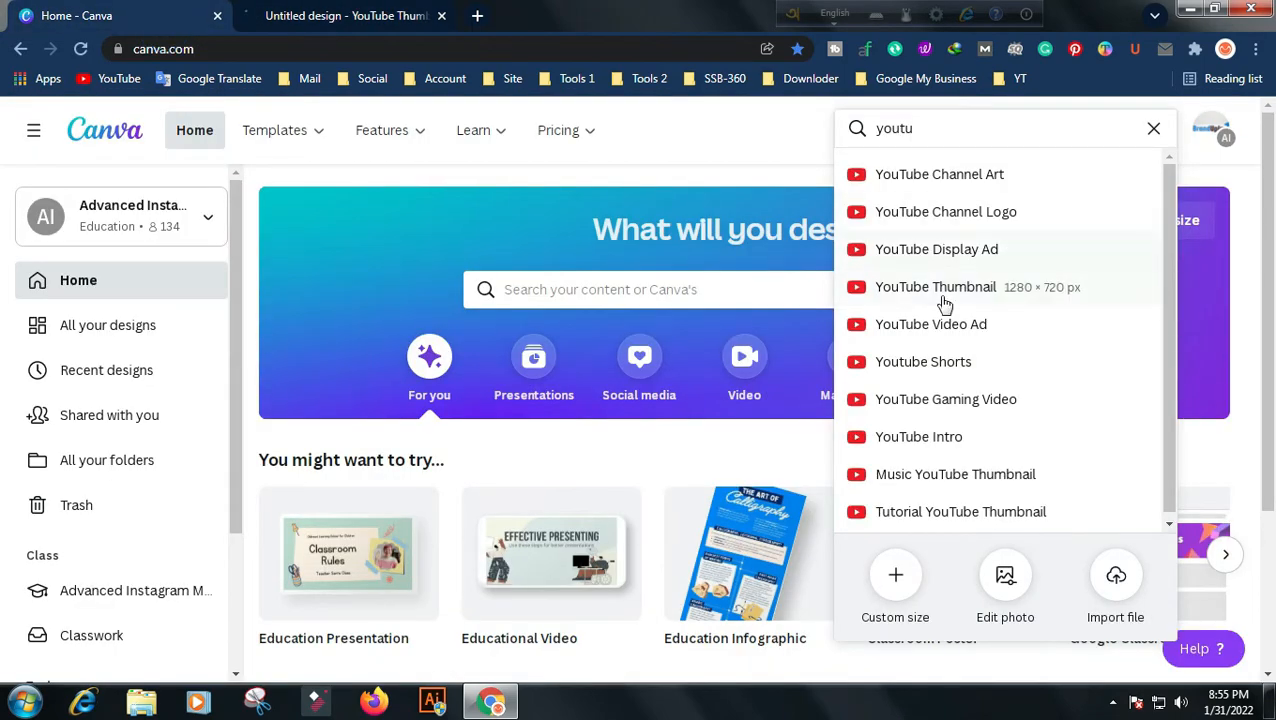
left_click(330, 15)
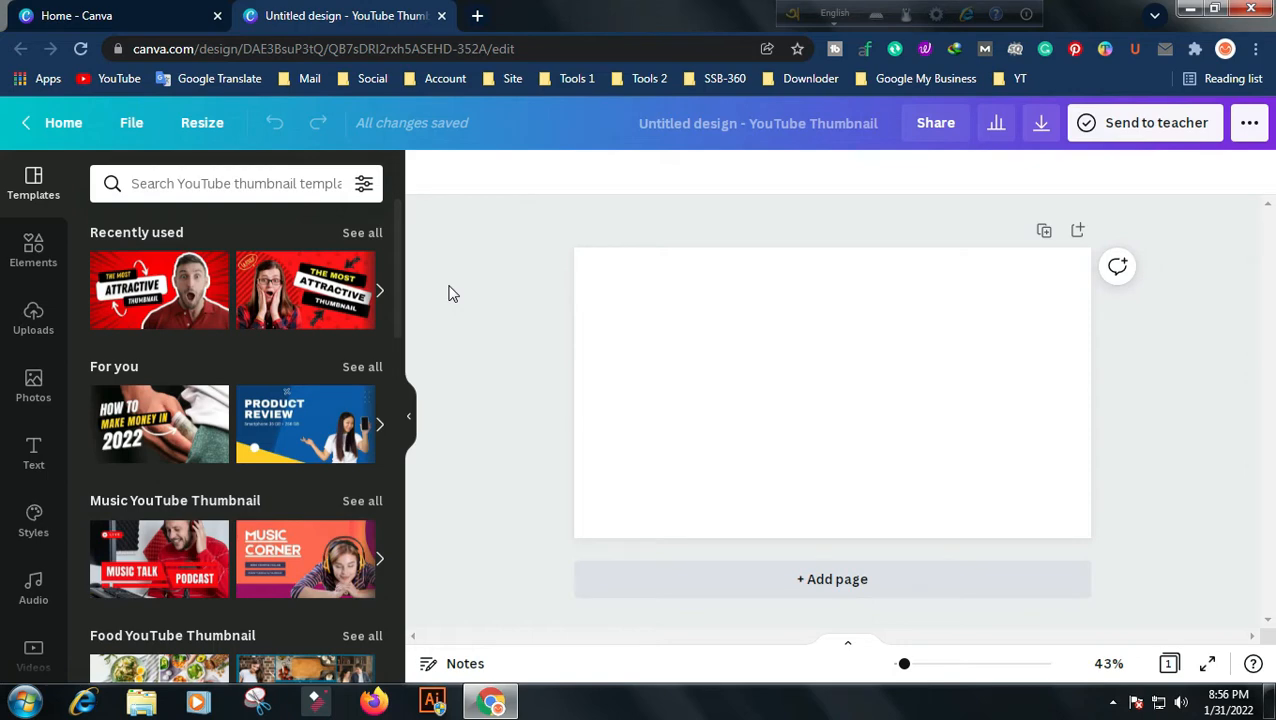
- Apply the red "The Most Attractive Thumbnail" template with the surprised man from all the YouTube thumbnail template results
scroll(231, 435, "down", 7)
scroll(228, 500, "down", 3)
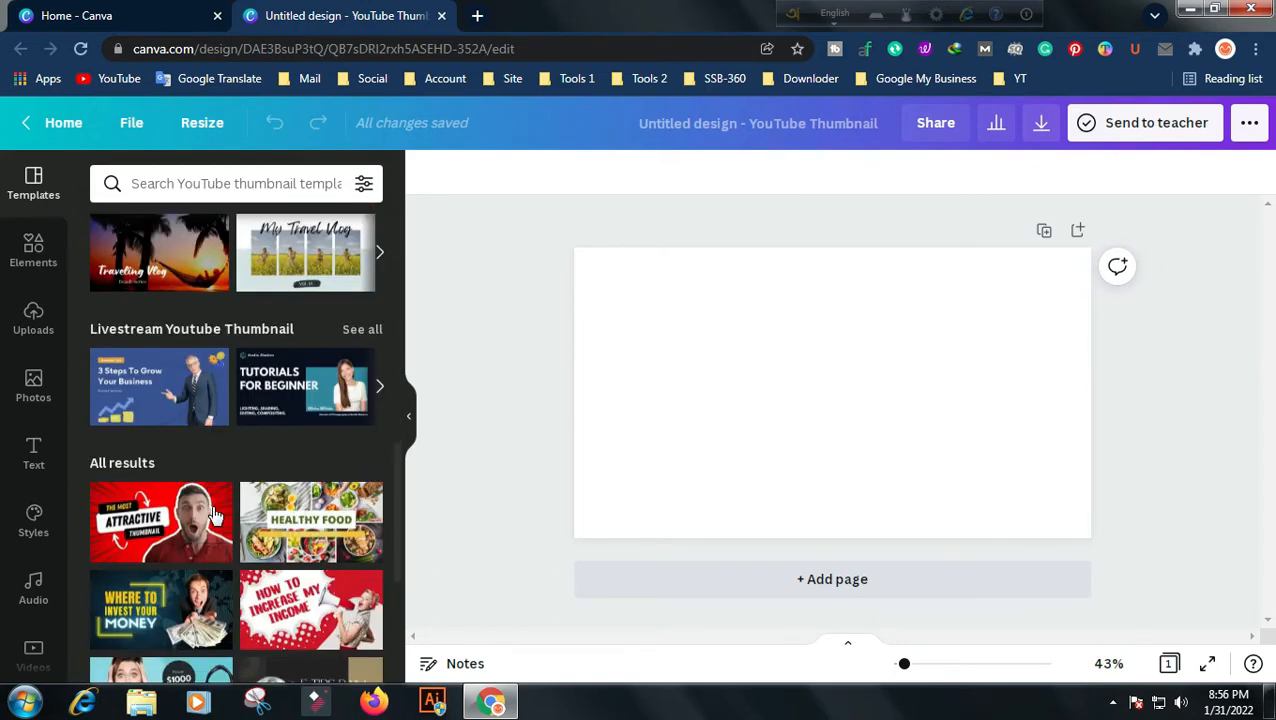
scroll(213, 515, "down", 3)
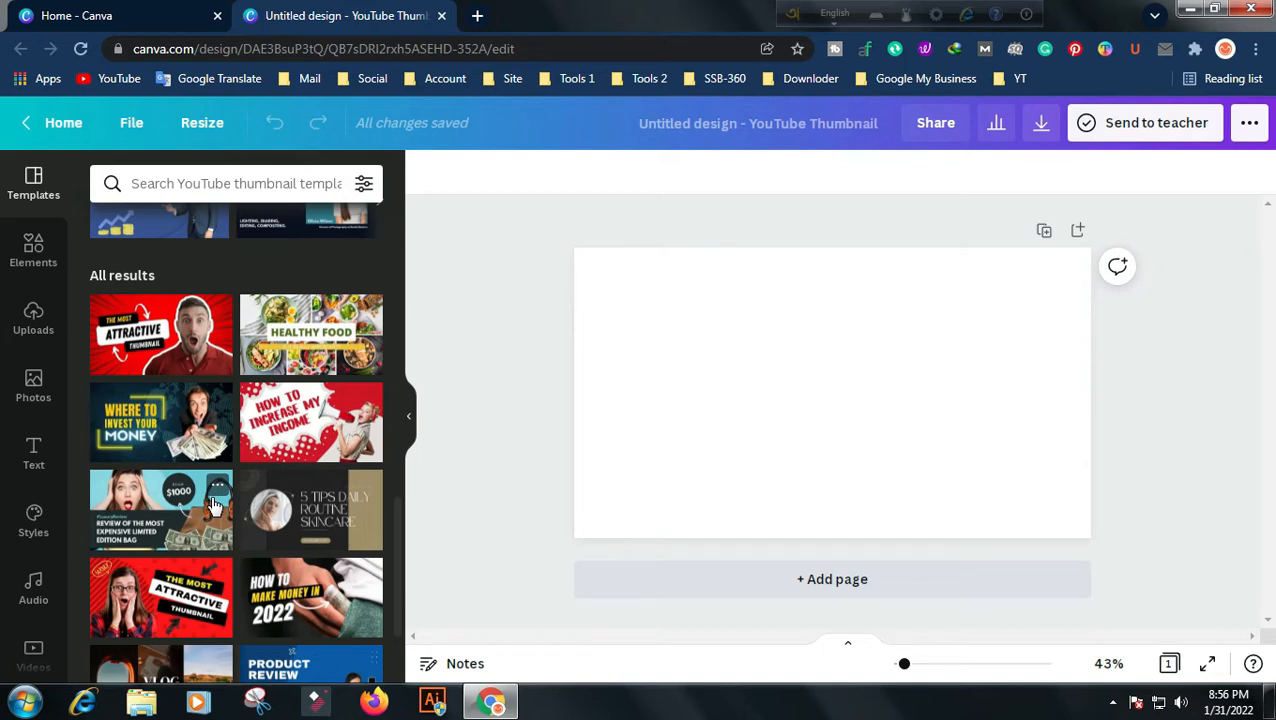
scroll(212, 505, "down", 3)
scroll(180, 420, "up", 4)
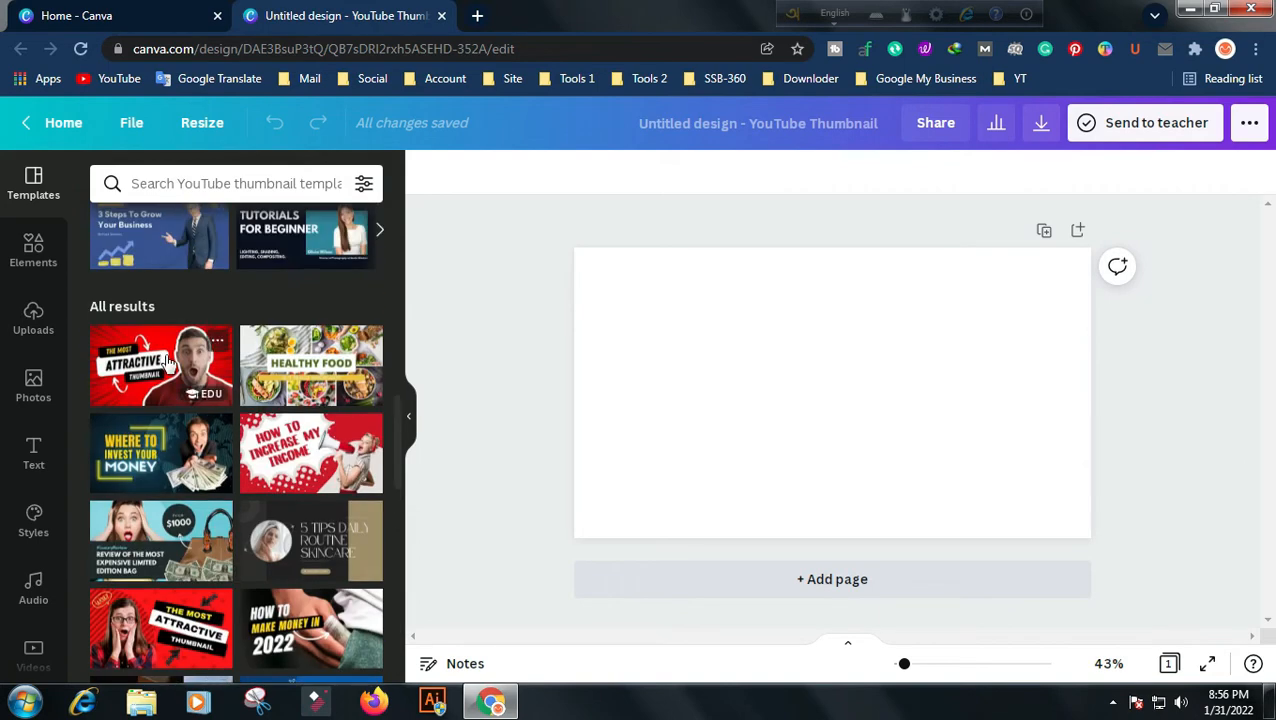
left_click(166, 362)
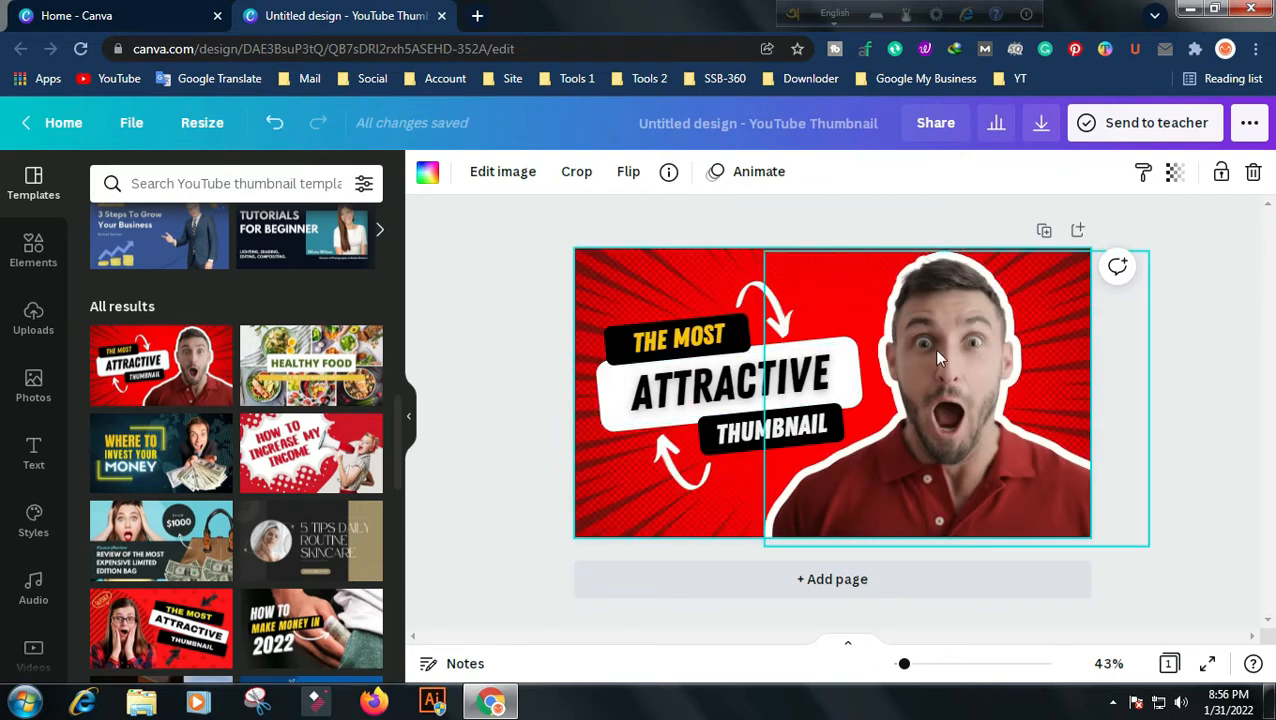
- Delete the "THE MOST" and "ATTRACTIVE" text from the template's labels
left_click(665, 341)
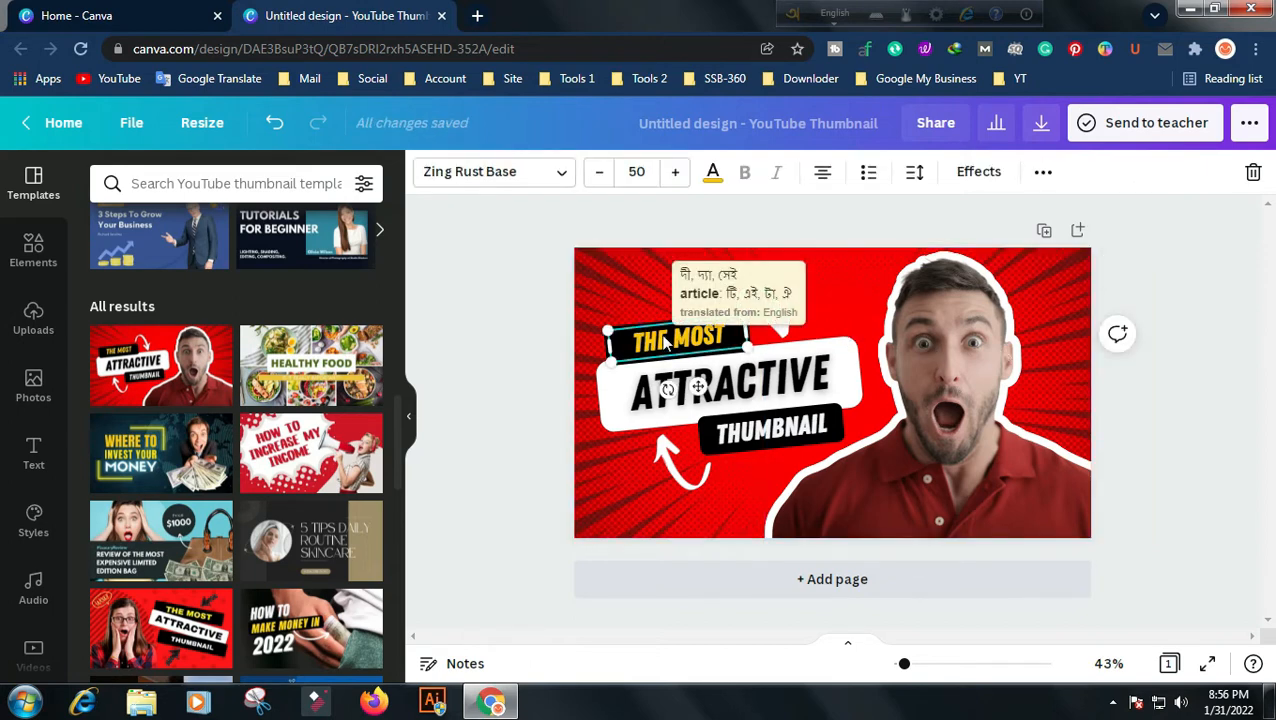
key("Delete")
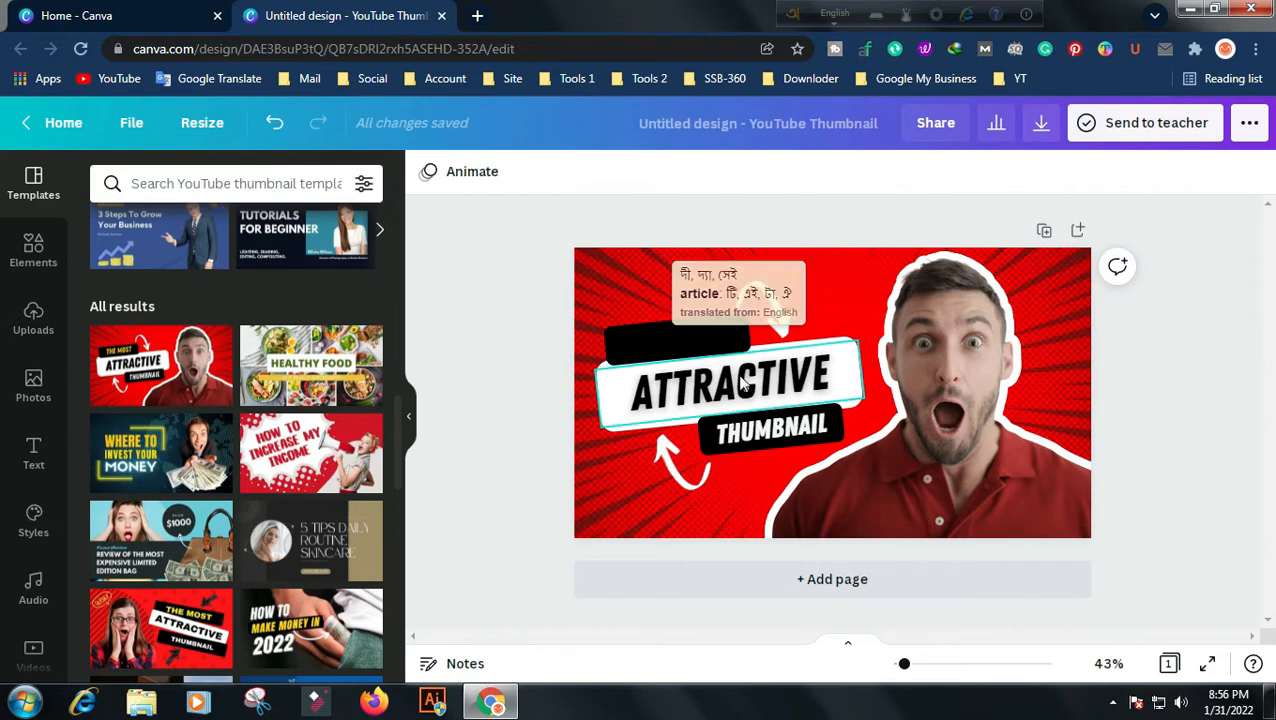
left_click(742, 385)
key("Delete")
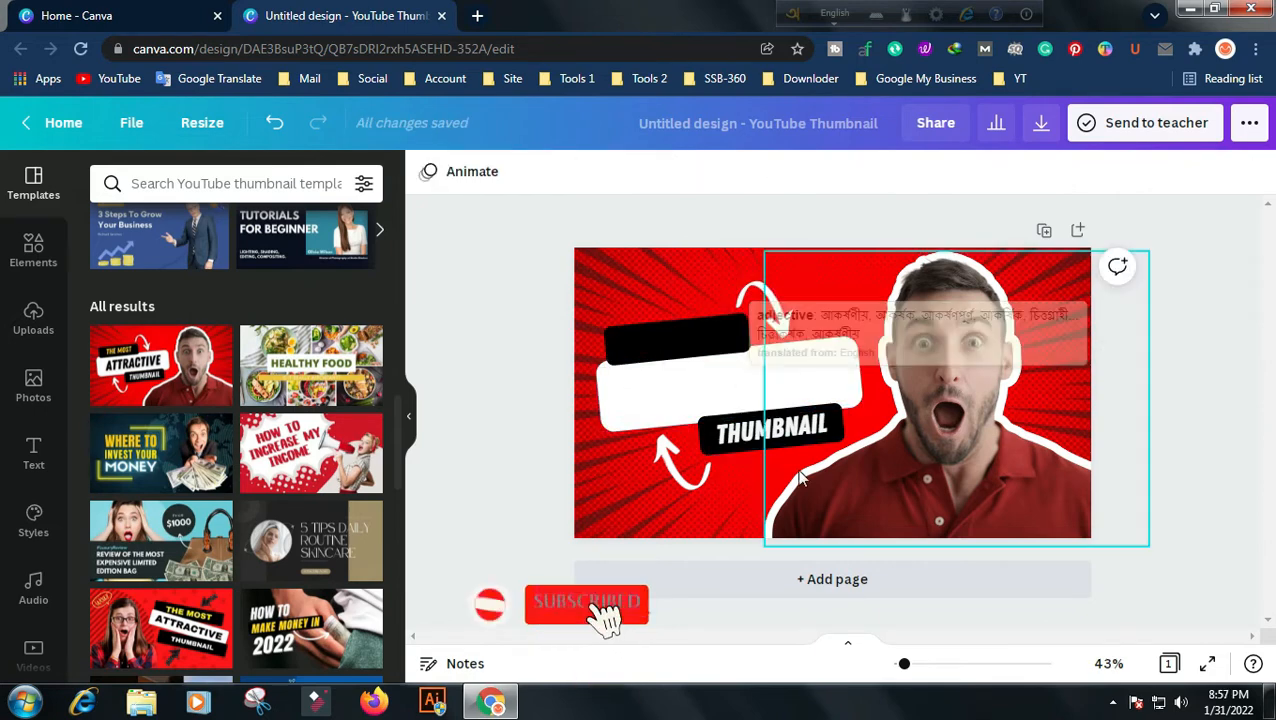
left_click(785, 428)
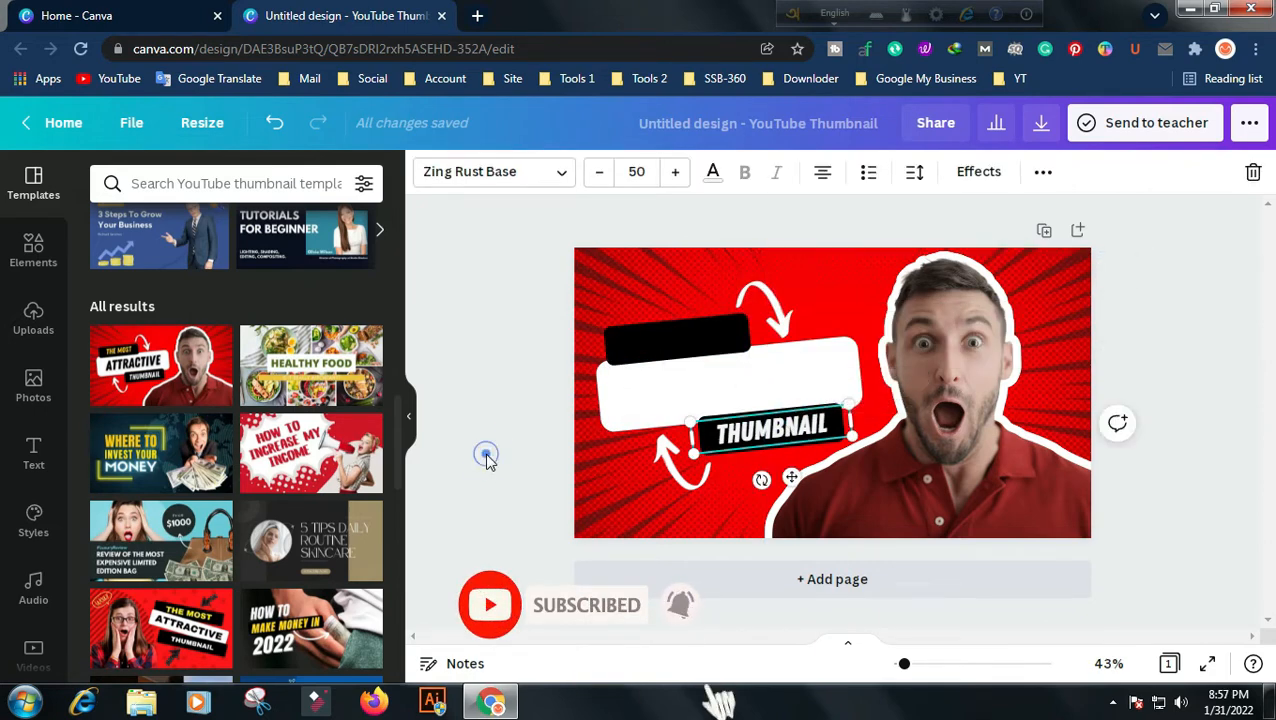
left_click(484, 462)
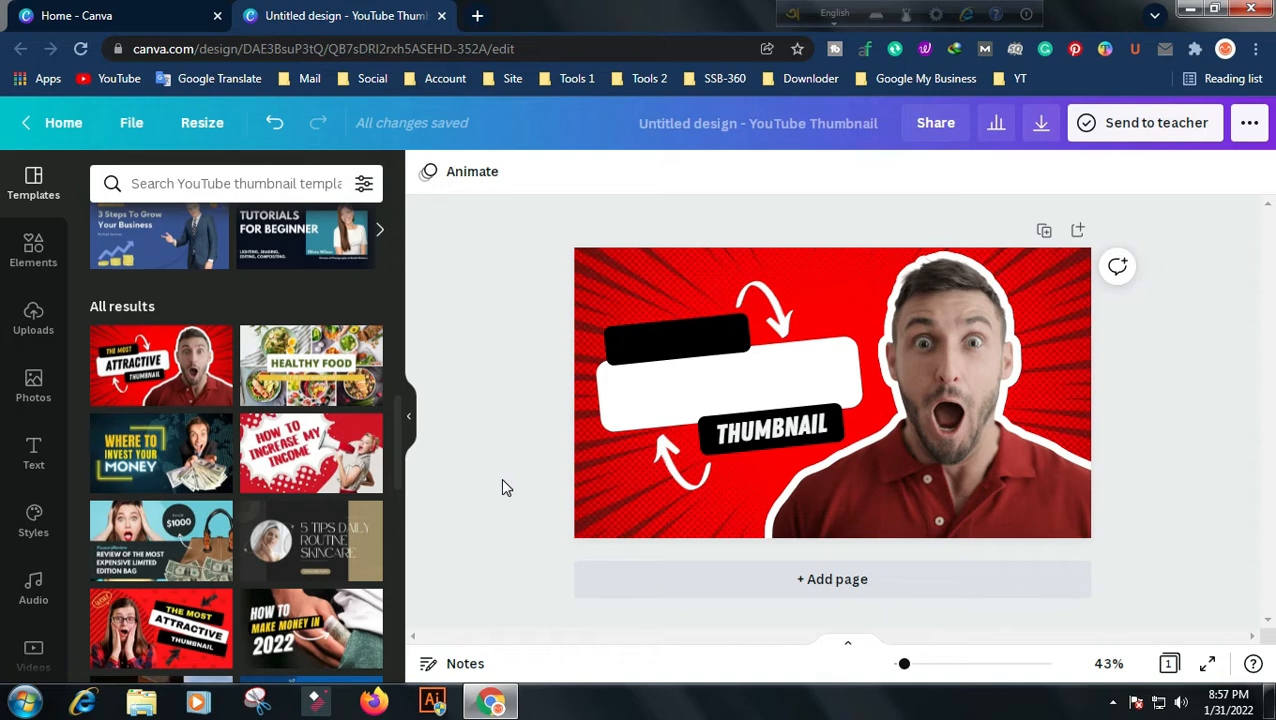
left_click(636, 345)
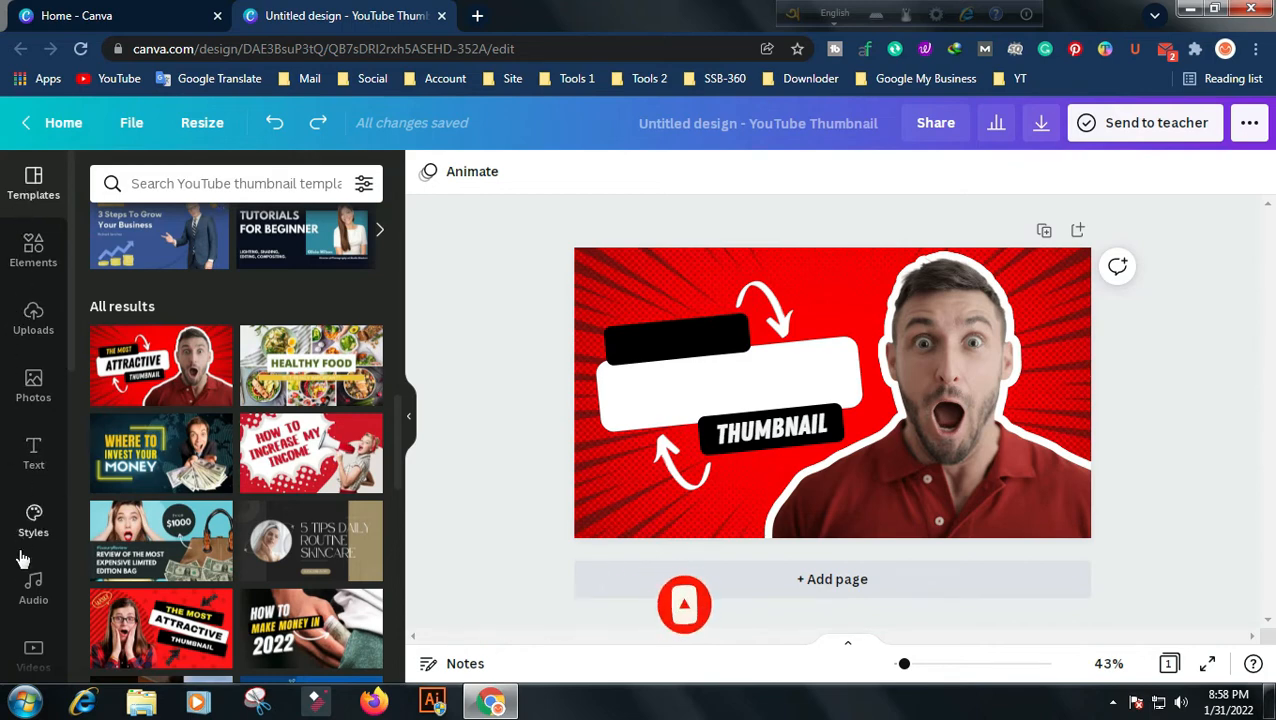
- Add a heading to the design with the text "How to Creat Youtube Thumbnil"
left_click(36, 462)
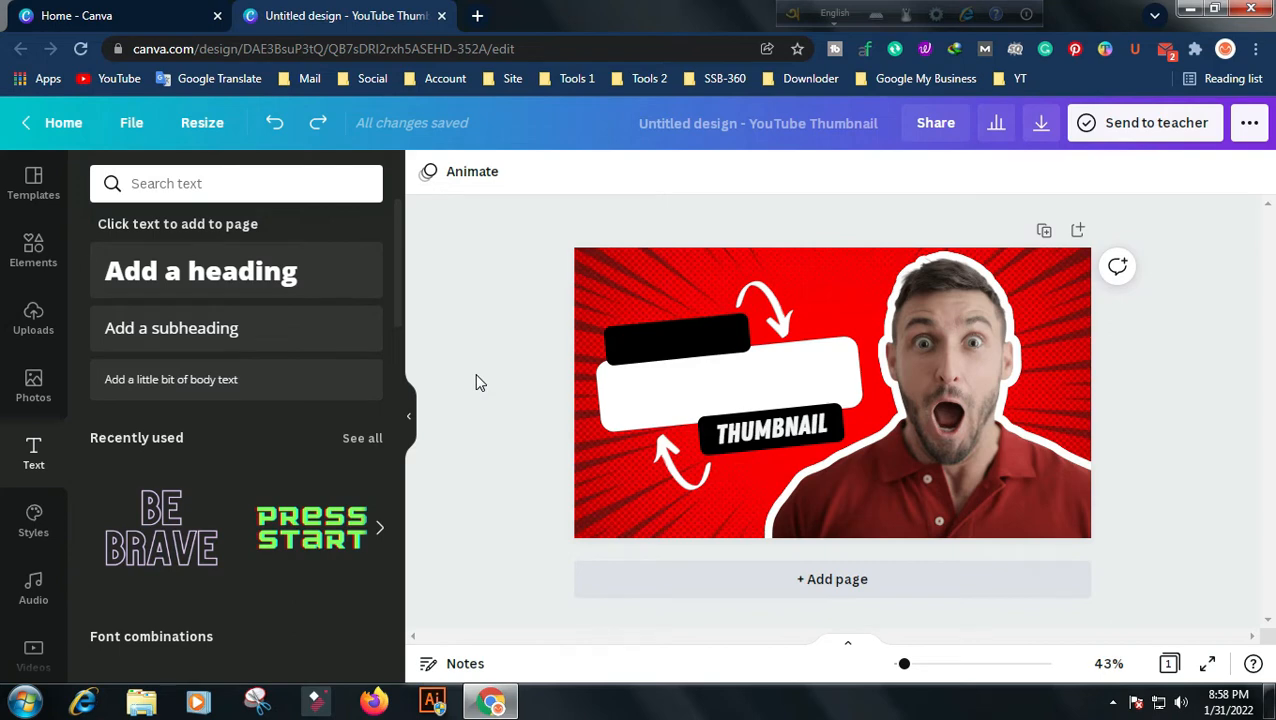
left_click(240, 273)
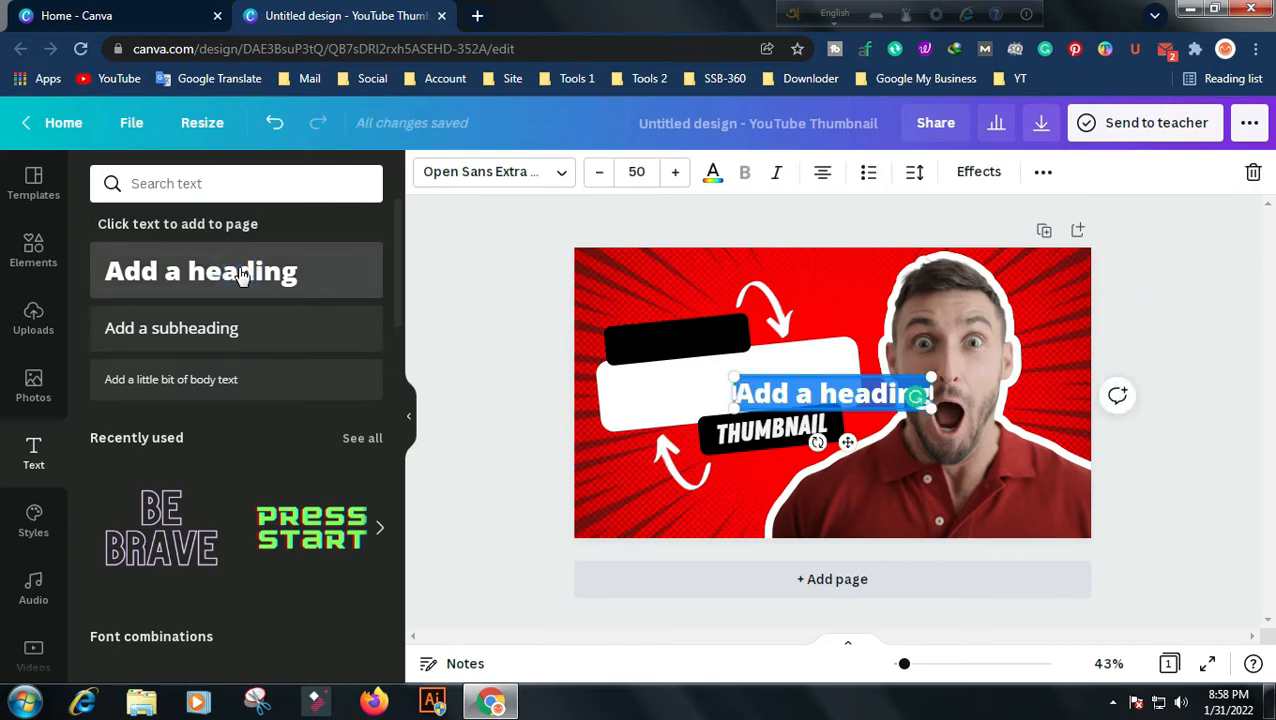
type("How to")
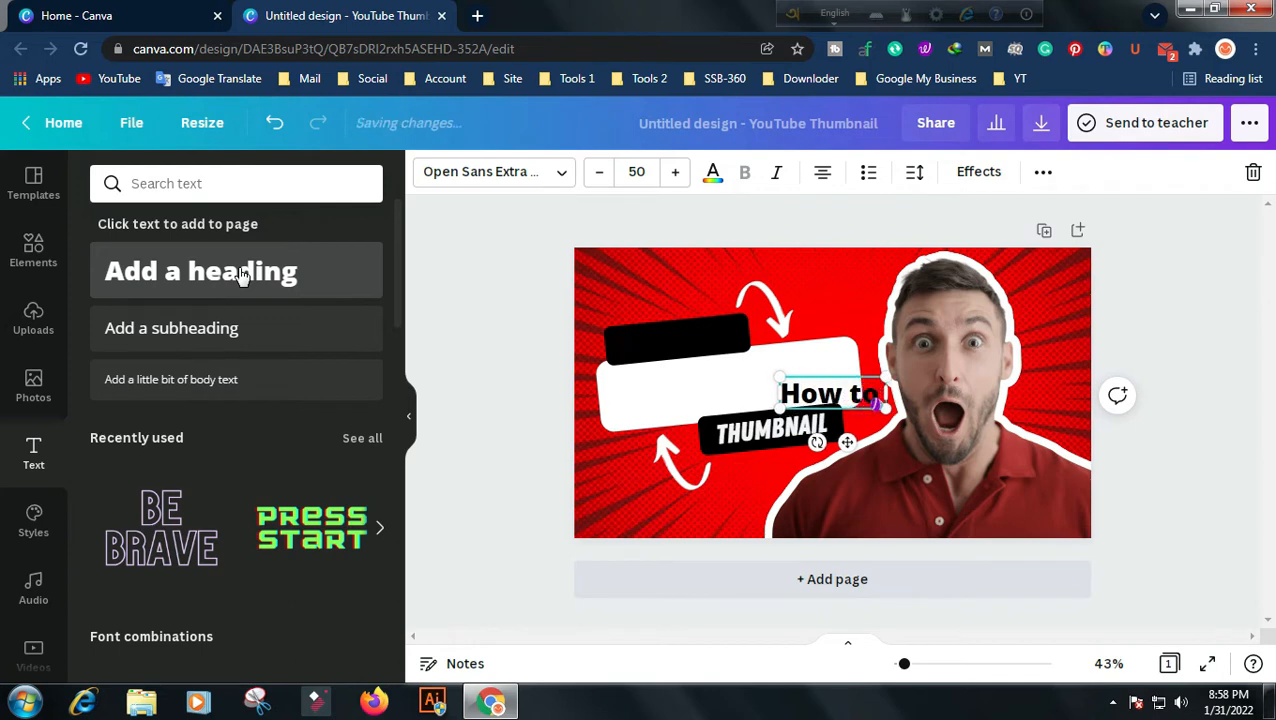
type(" Cr")
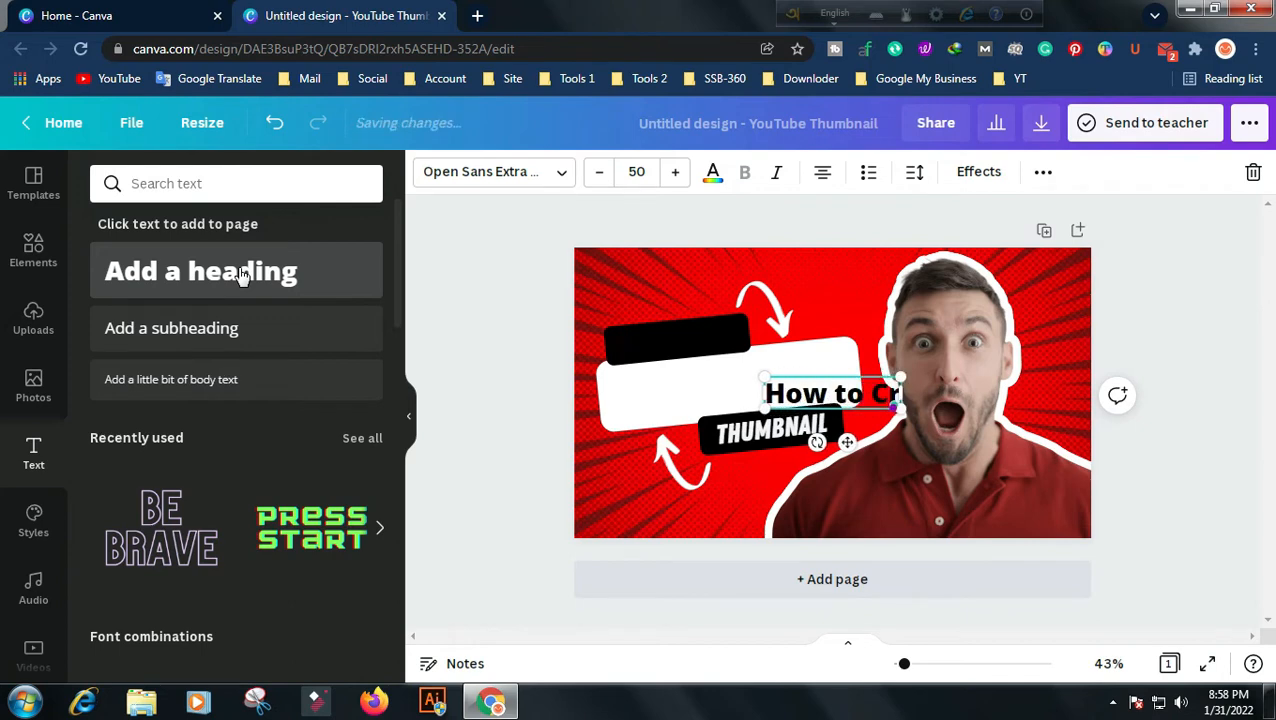
type("eat a")
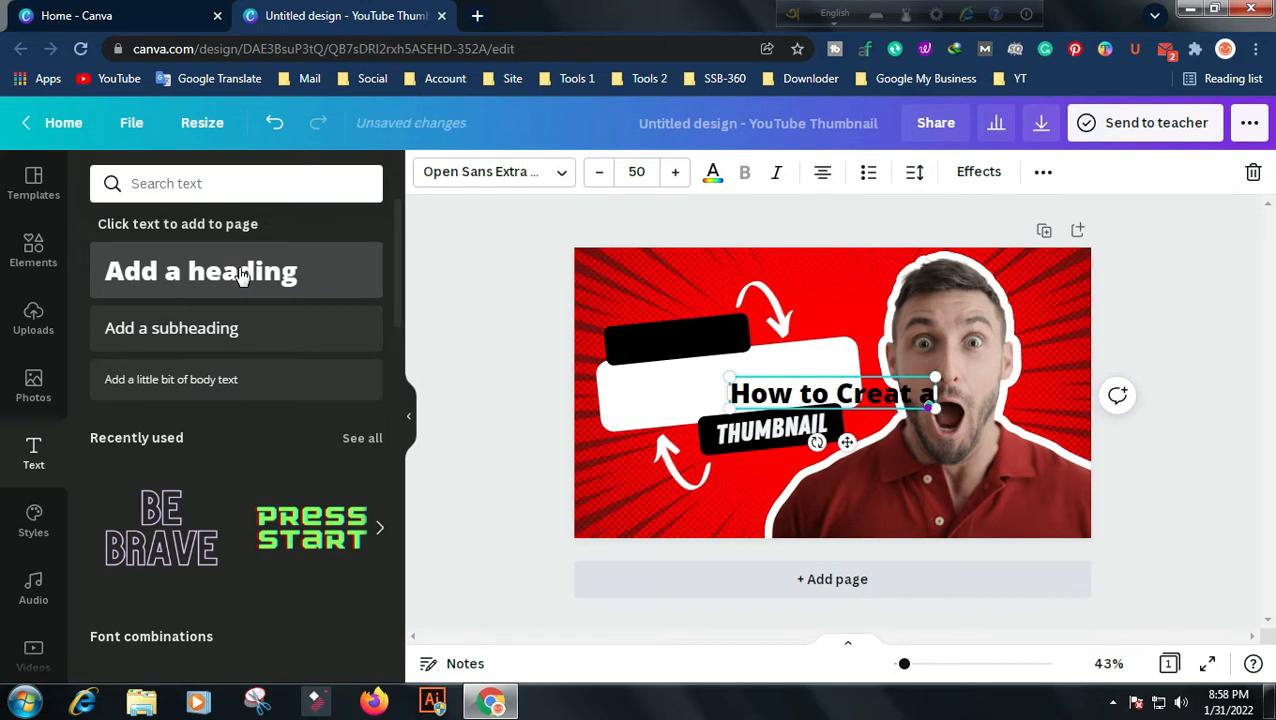
key("BackSpace")
key("BackSpace")
type("You")
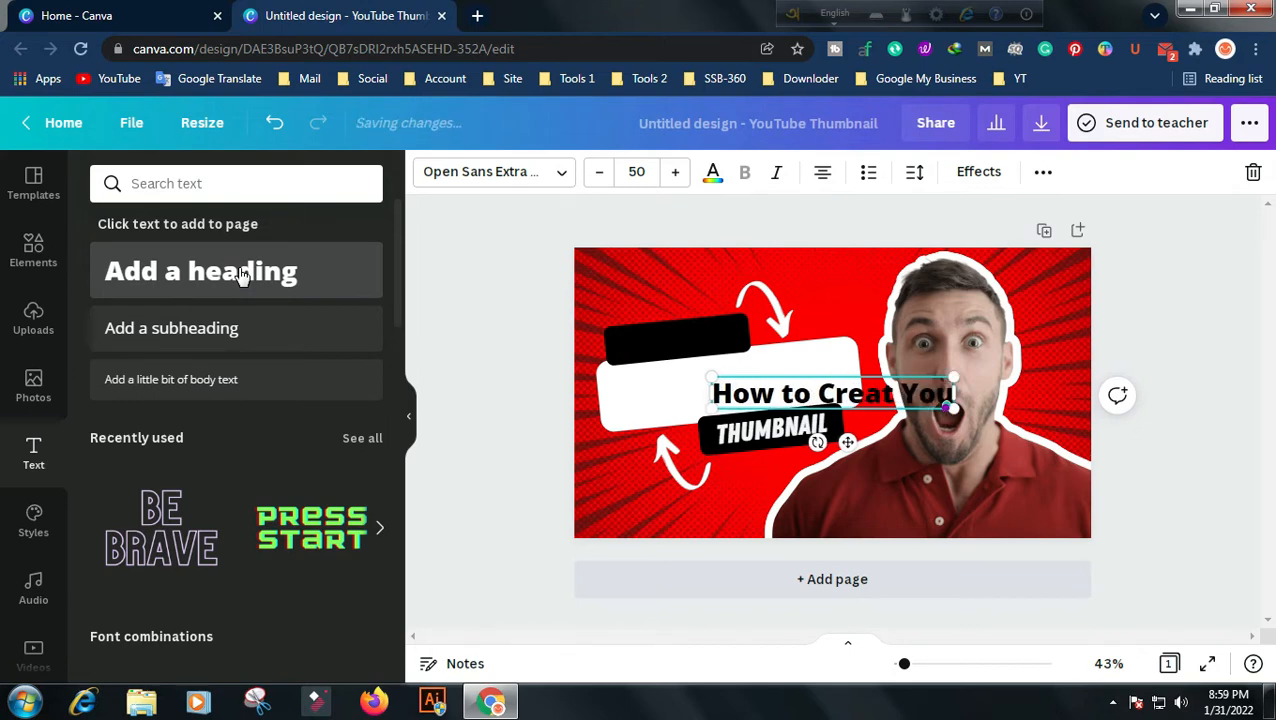
type("tube")
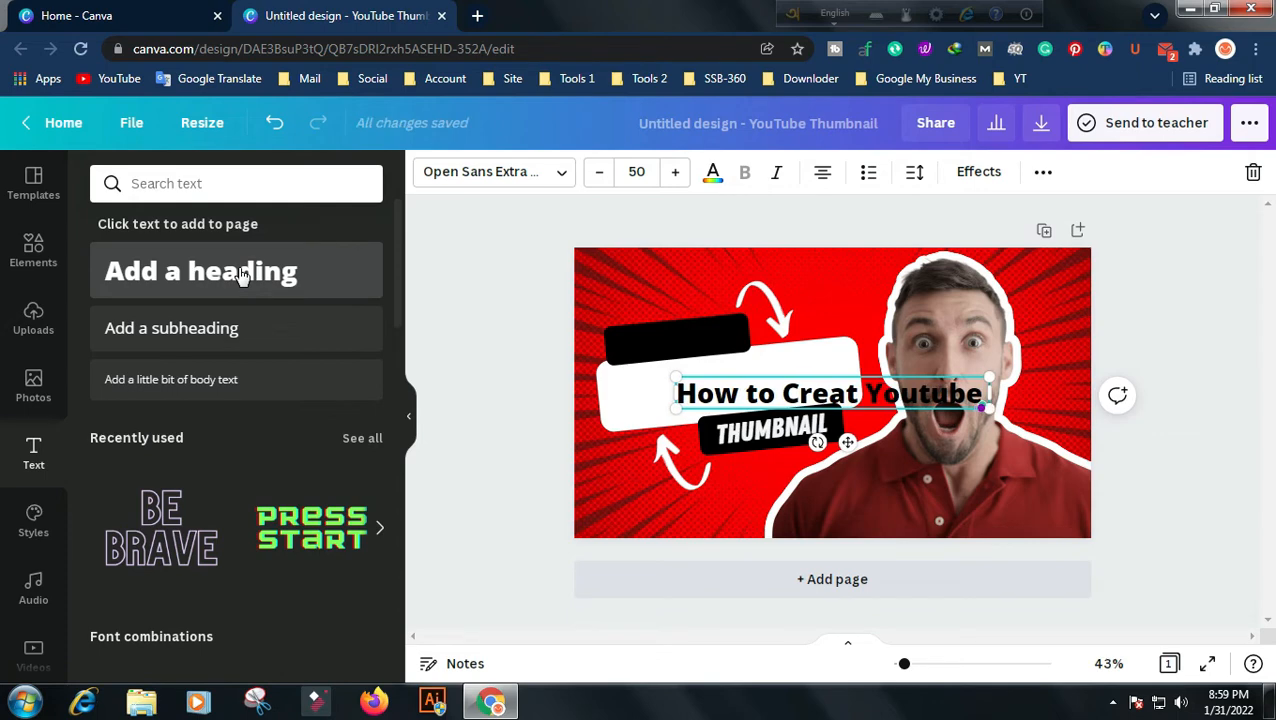
type(" Th")
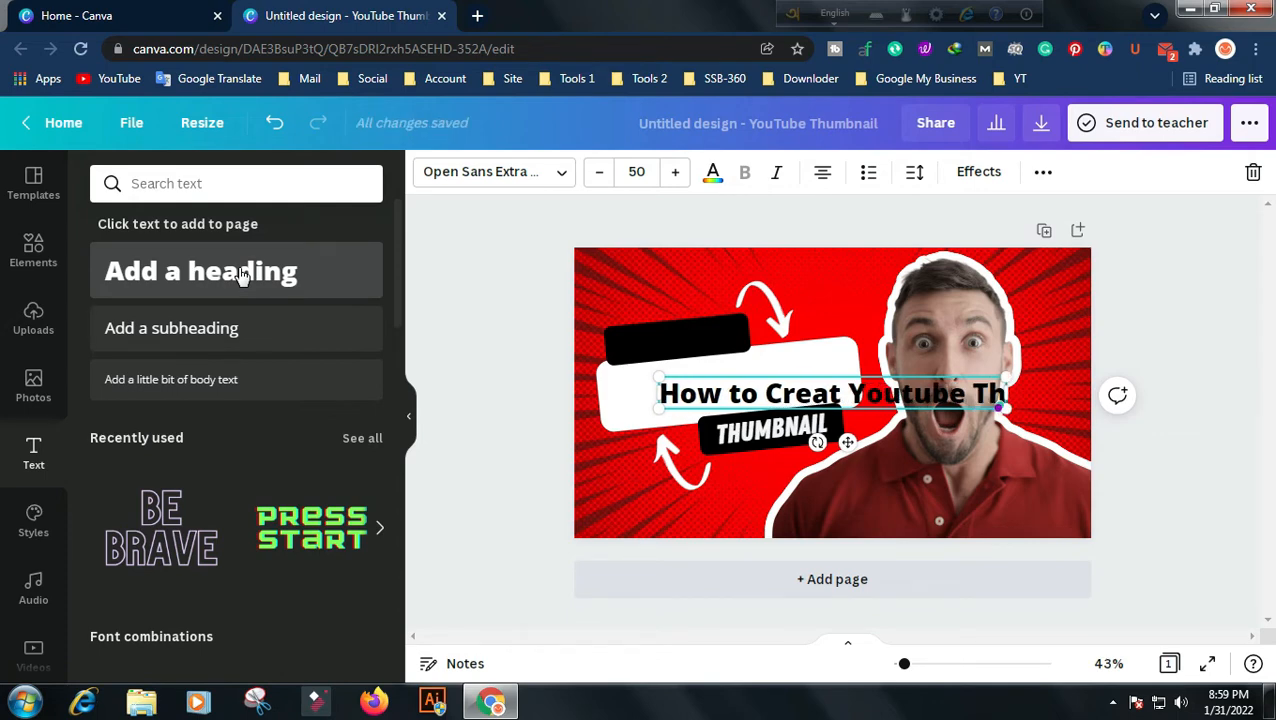
type("um")
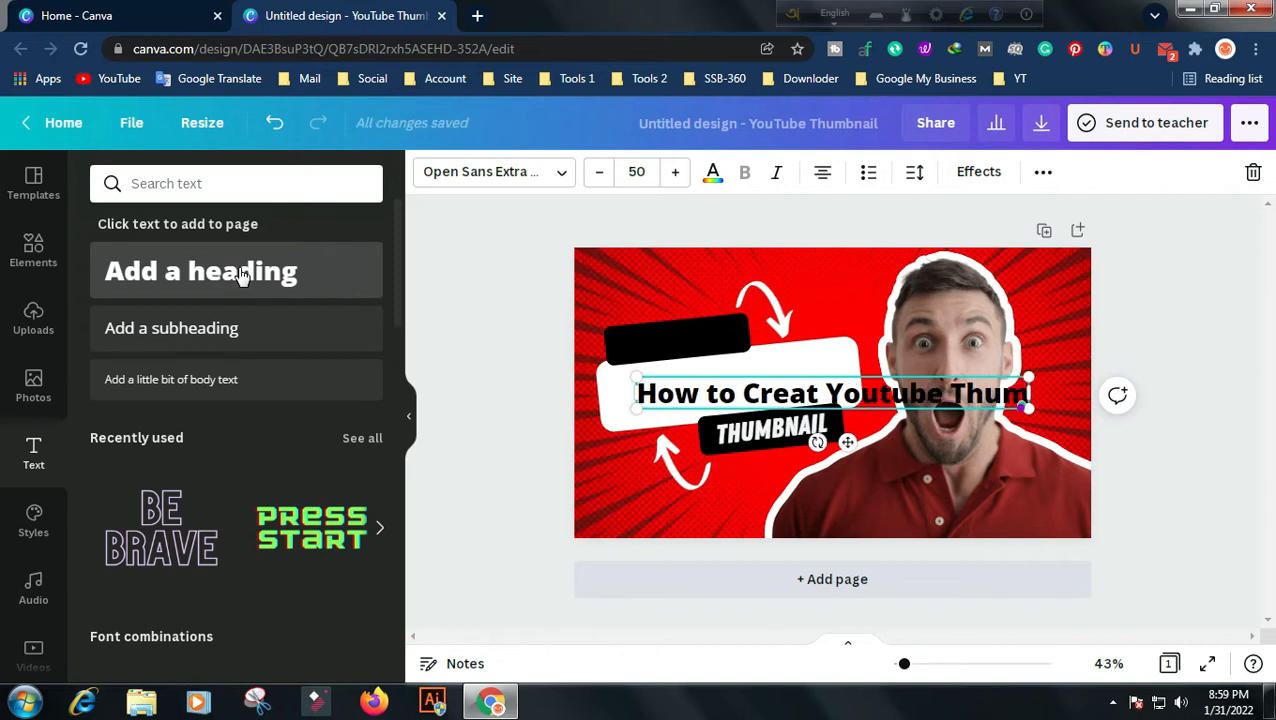
type("bnil")
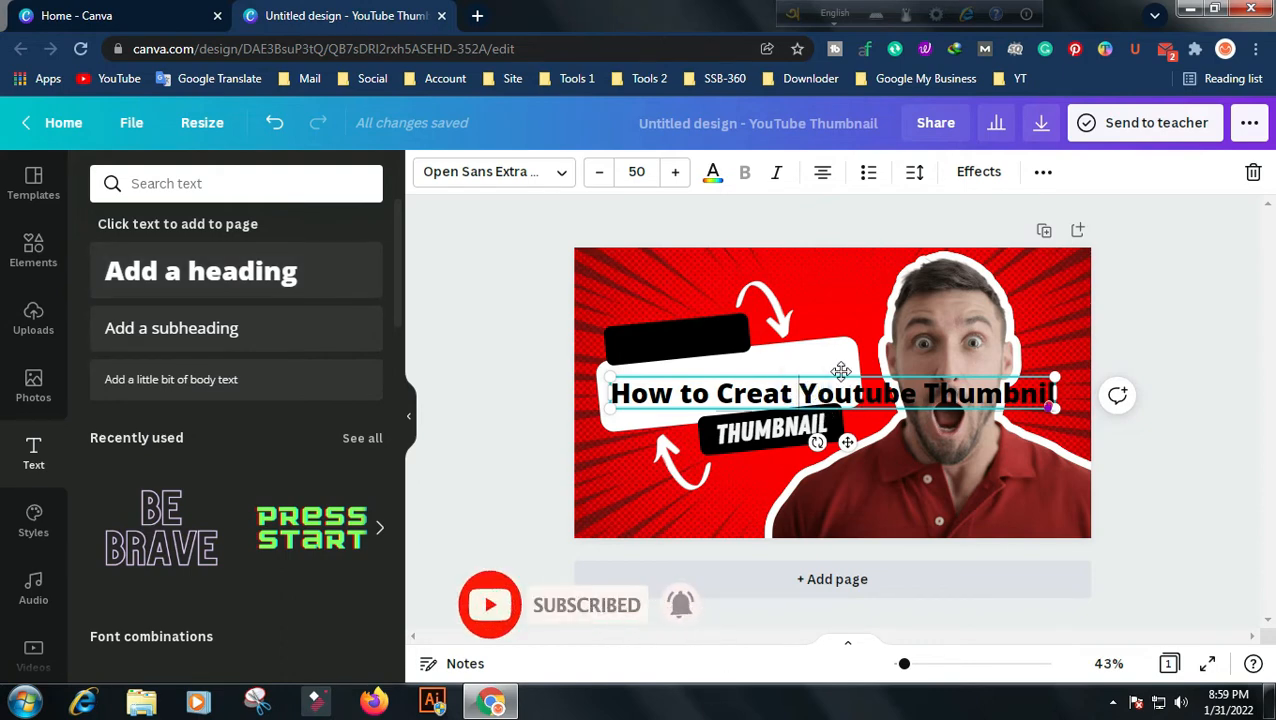
- Insert "a" before "Youtube" in the heading and correct the misspelled words to "Thumbnail" and "Create" with the spelling suggestions
type("a")
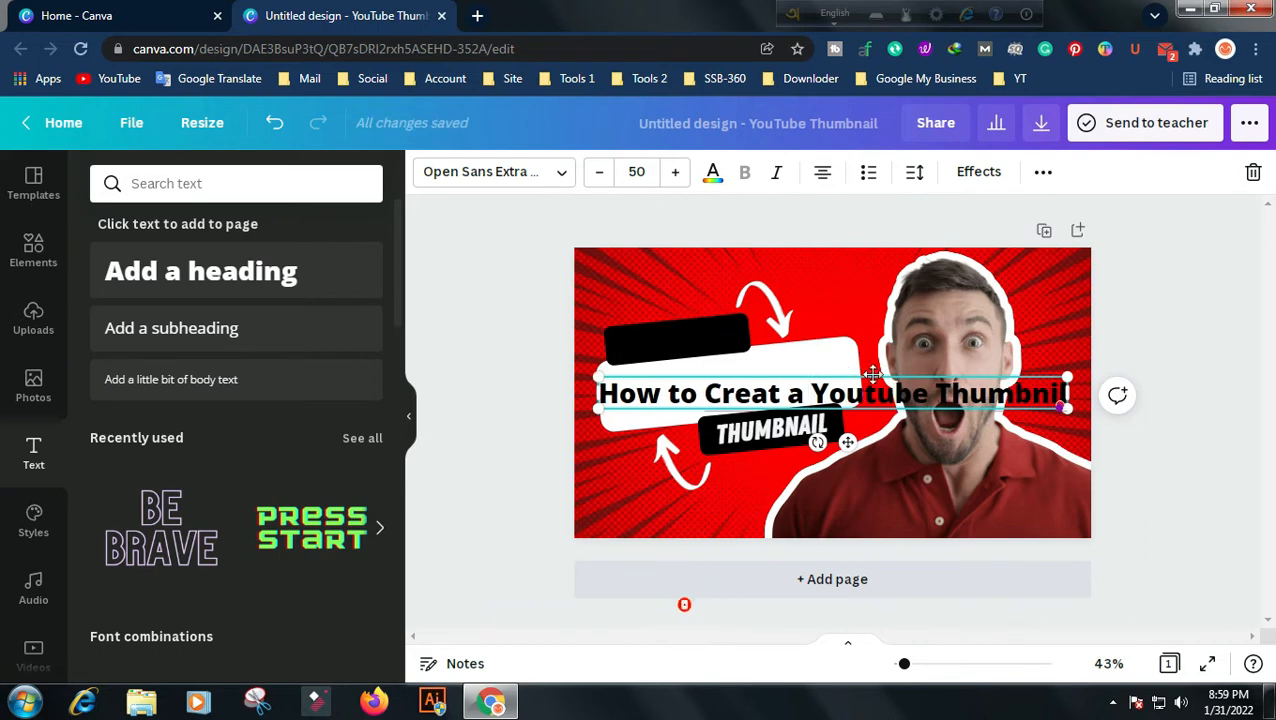
mouse_move(944, 393)
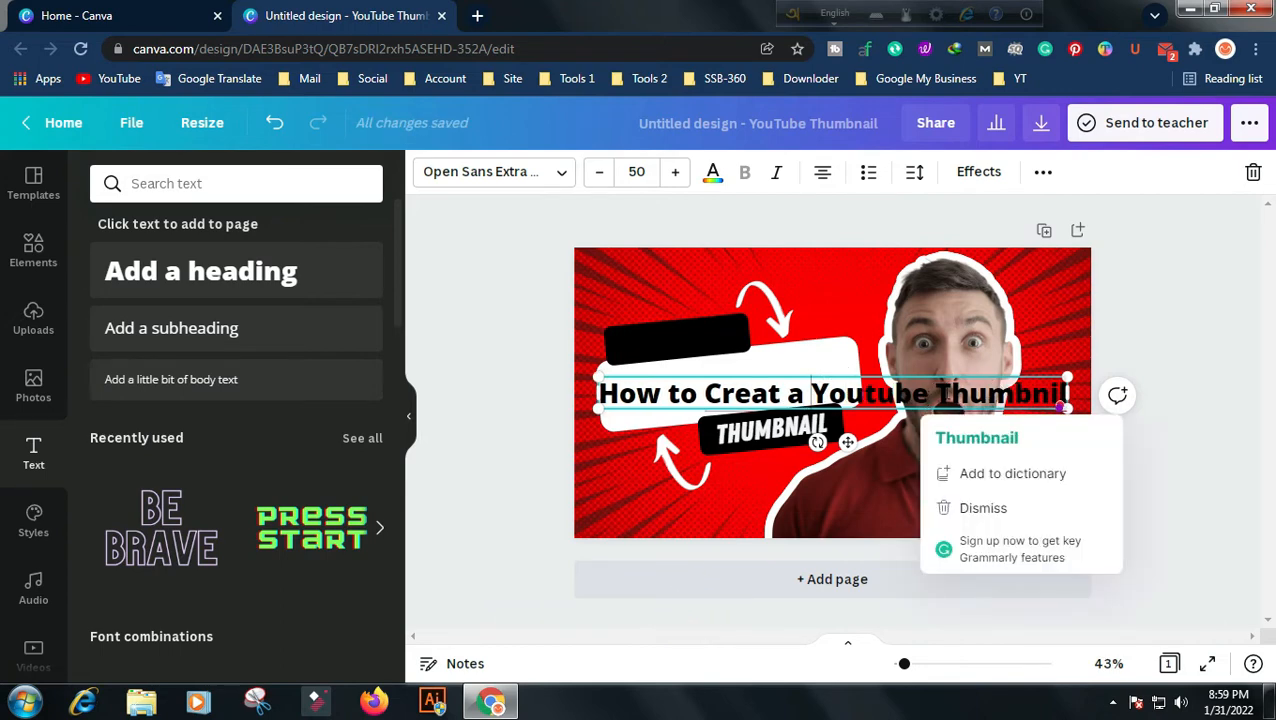
left_click(1023, 455)
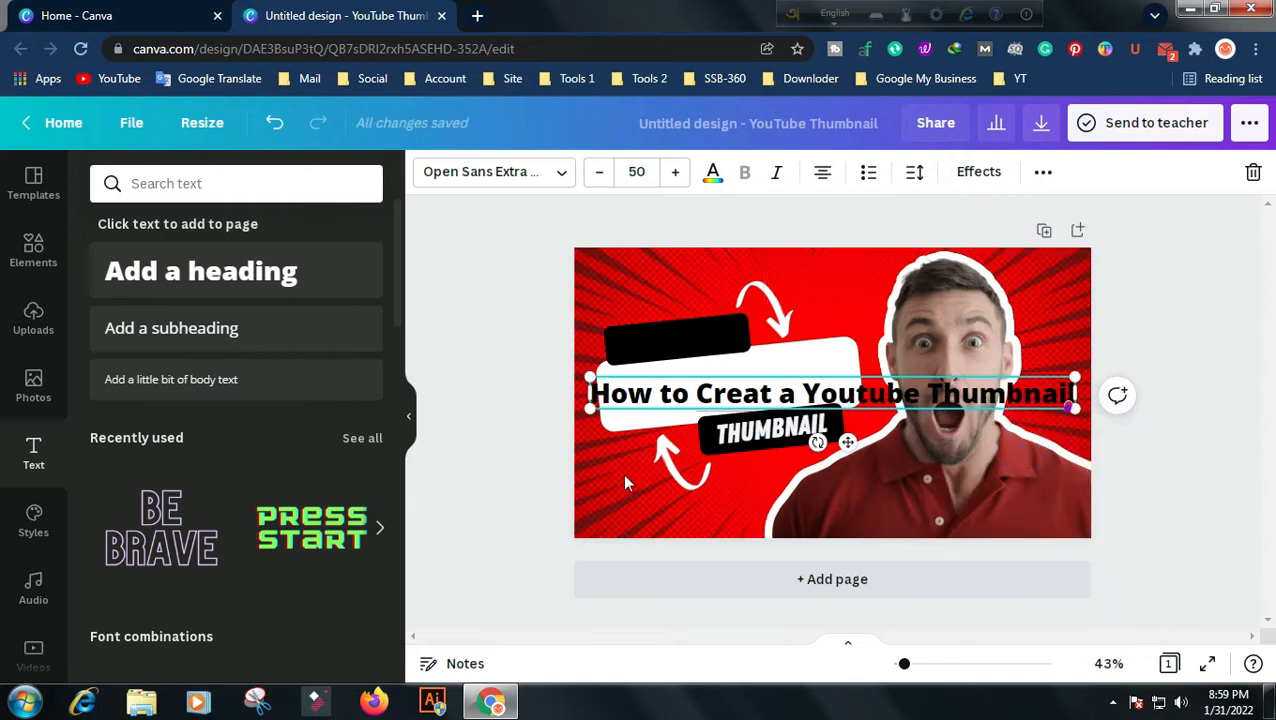
mouse_move(696, 395)
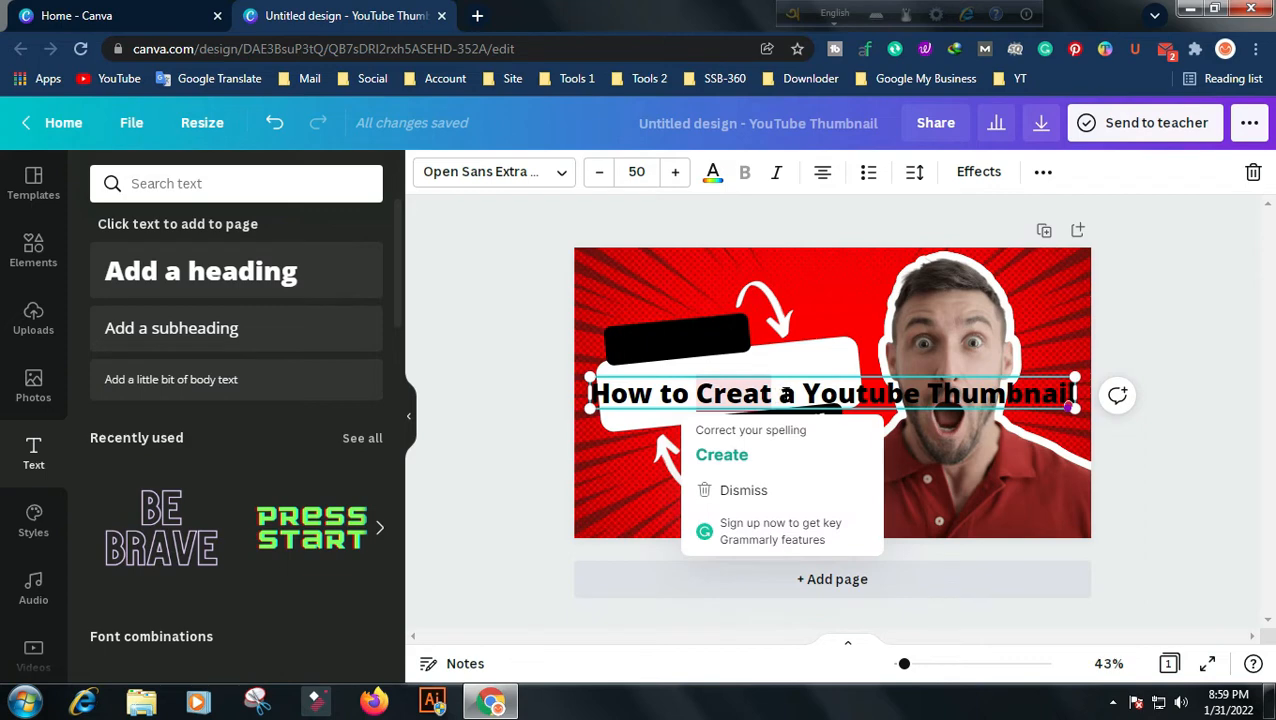
left_click(750, 455)
- Break the heading into two lines, starting the second line at "Youtube Thumbnail"
left_click(812, 388)
key("Return")
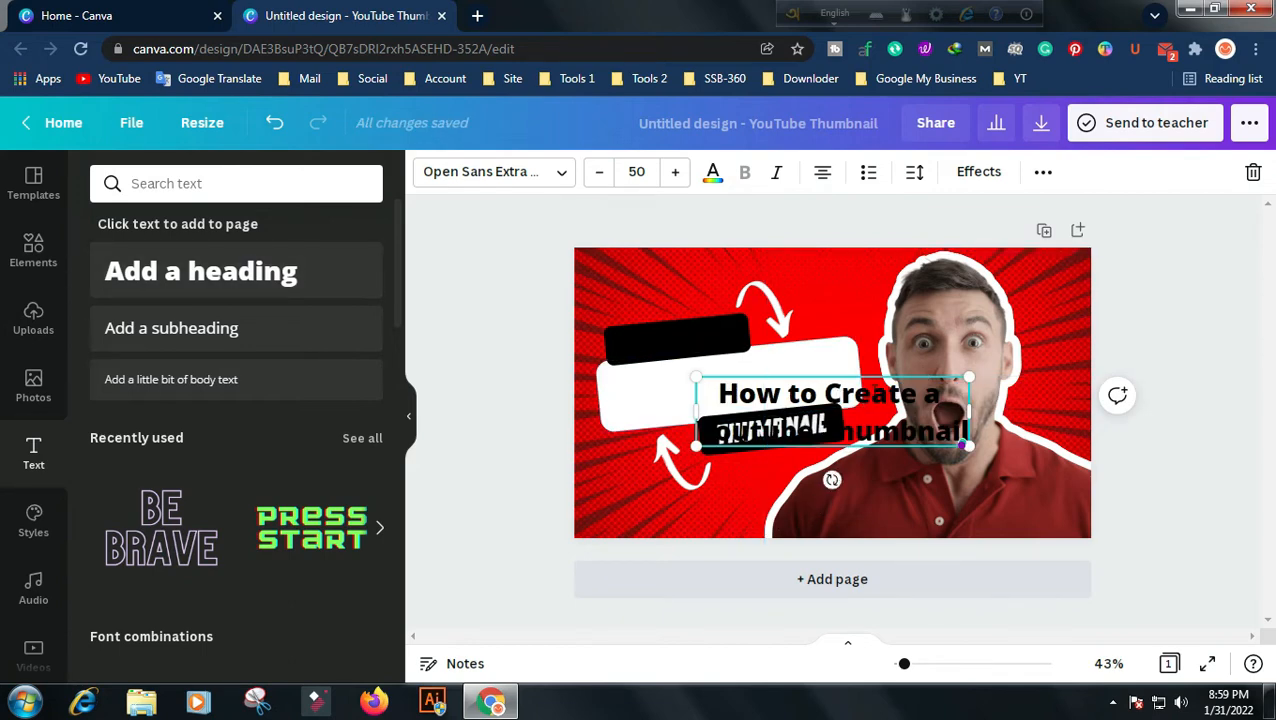
left_click(518, 396)
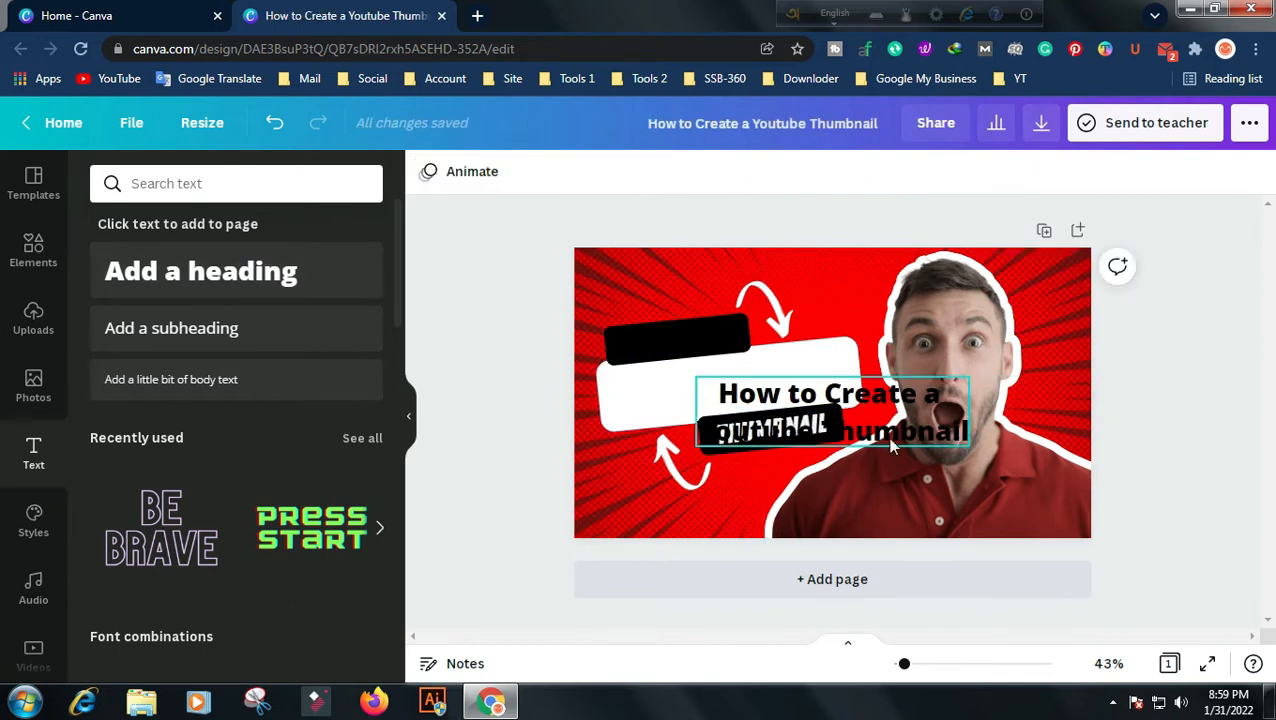
- Move the heading onto the white label and tilt it to match the label's angle
left_click(877, 414)
left_click_drag(877, 414, 797, 400)
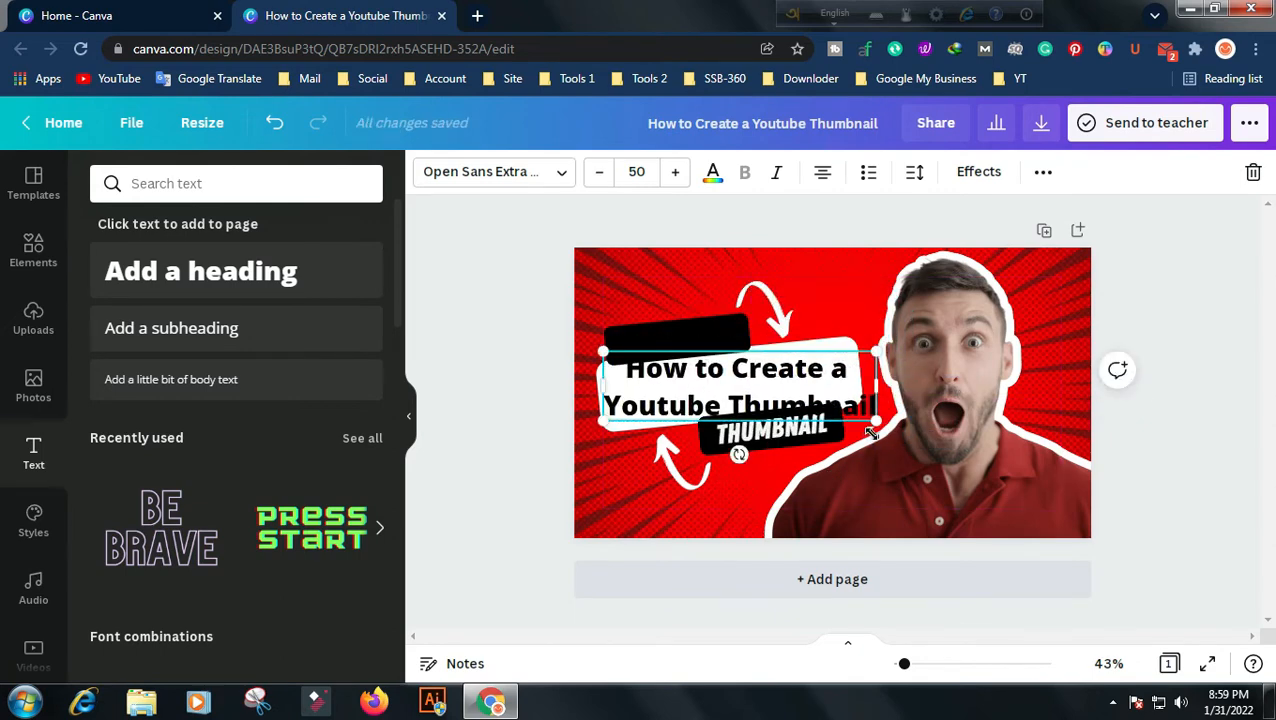
left_click_drag(740, 454, 748, 458)
- Delete both black labels together with the template's "THUMBNAIL" text
left_click(678, 320)
left_click_drag(676, 316, 766, 440)
key("Delete")
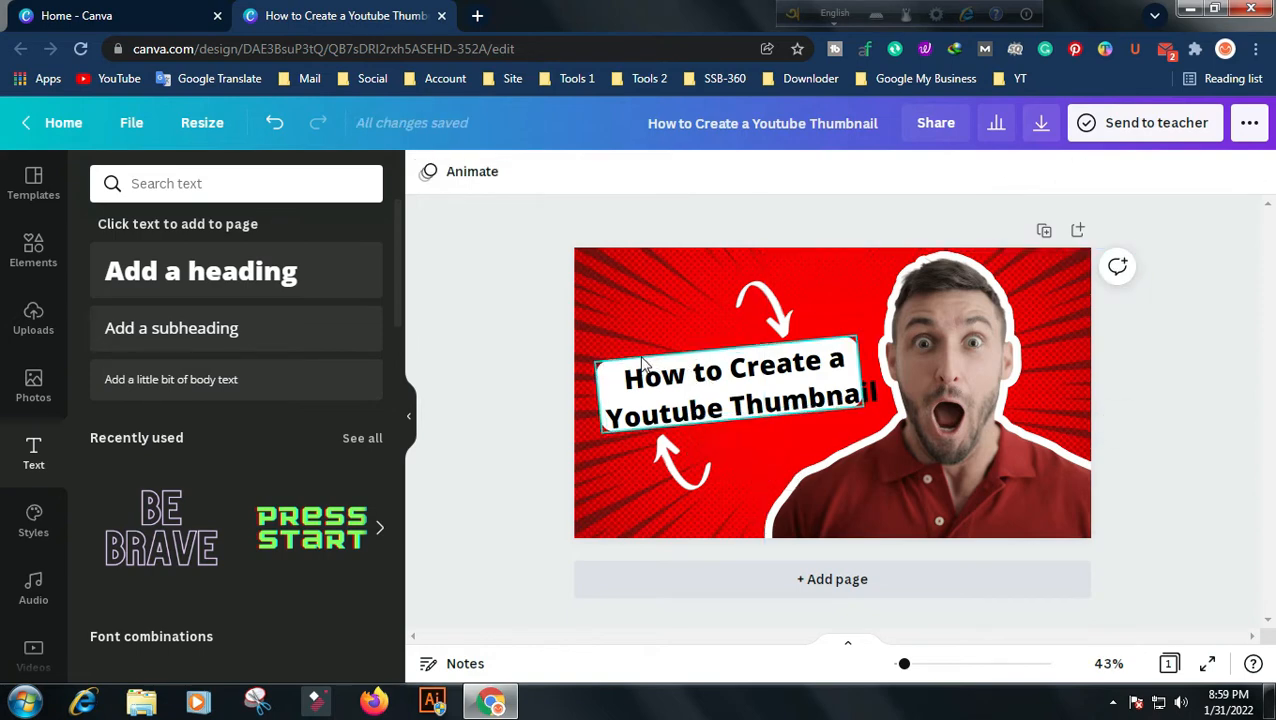
- Enlarge the white label so it extends behind the full width of the heading
left_click(652, 362)
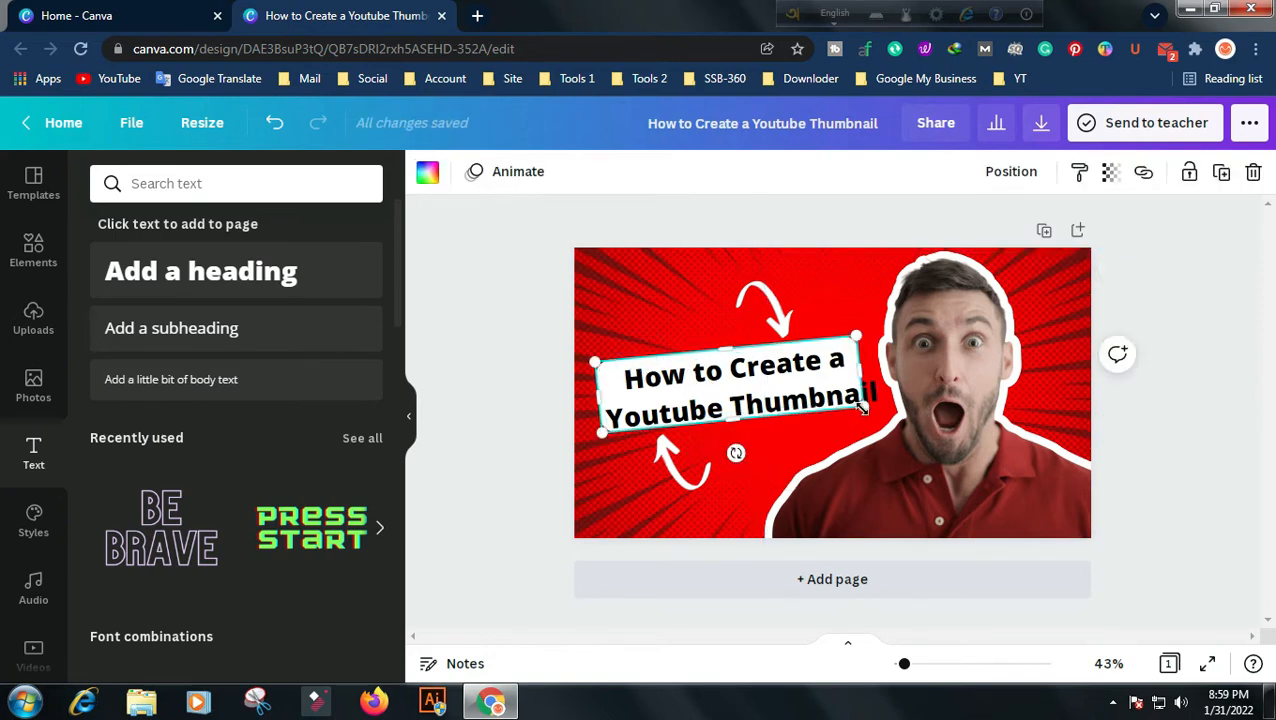
left_click_drag(862, 410, 873, 455)
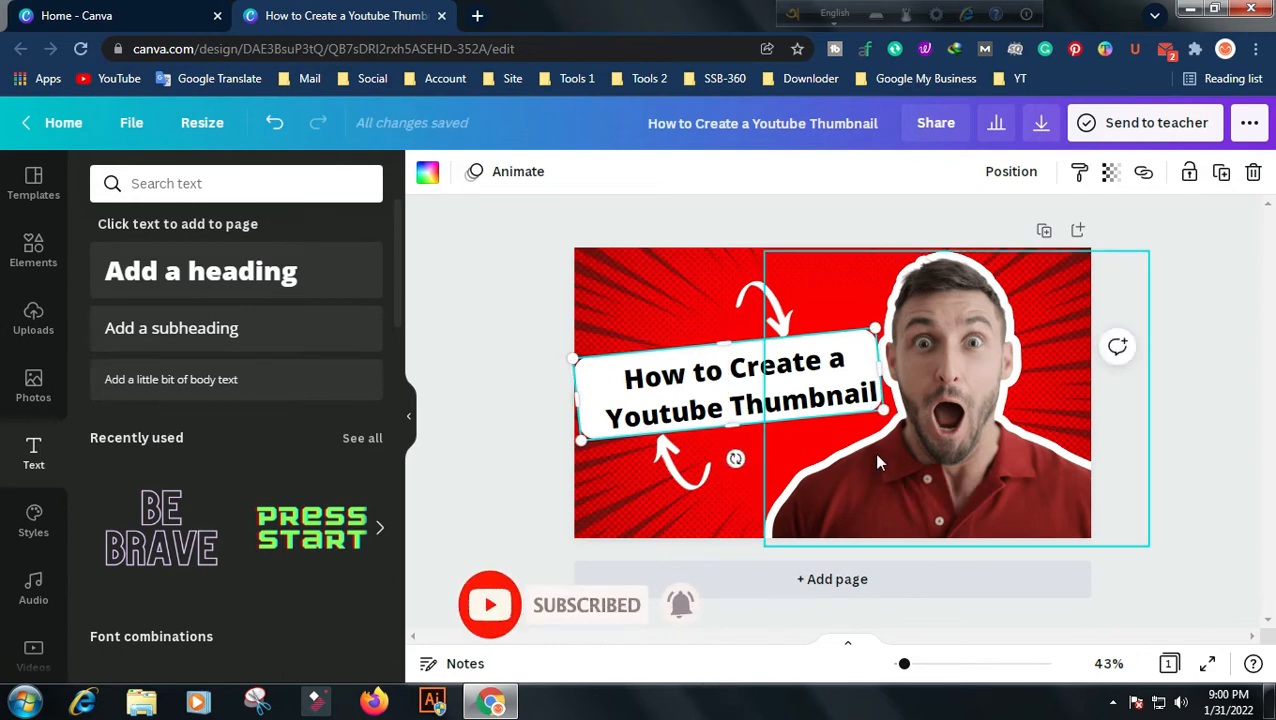
left_click(504, 420)
- Center the heading on the white label, fine-tune its tilt and enlarge its text to size 51.1
left_click_drag(677, 379, 664, 376)
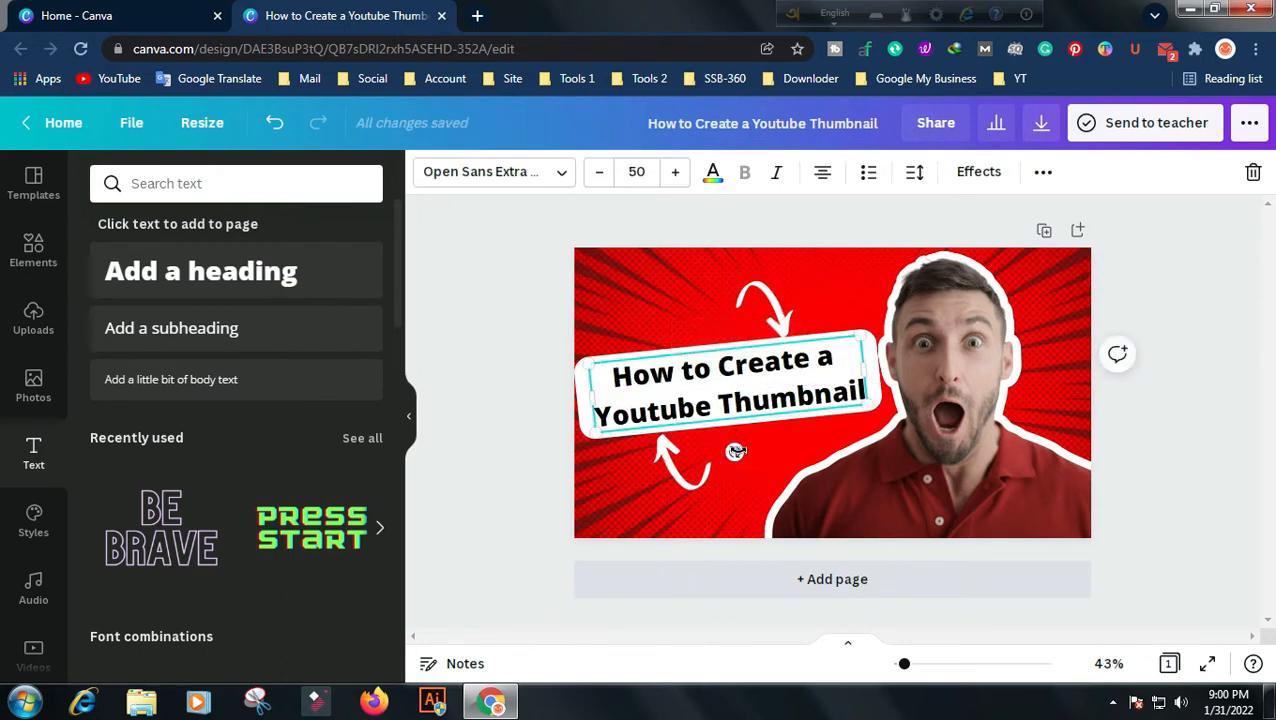
left_click_drag(734, 452, 737, 450)
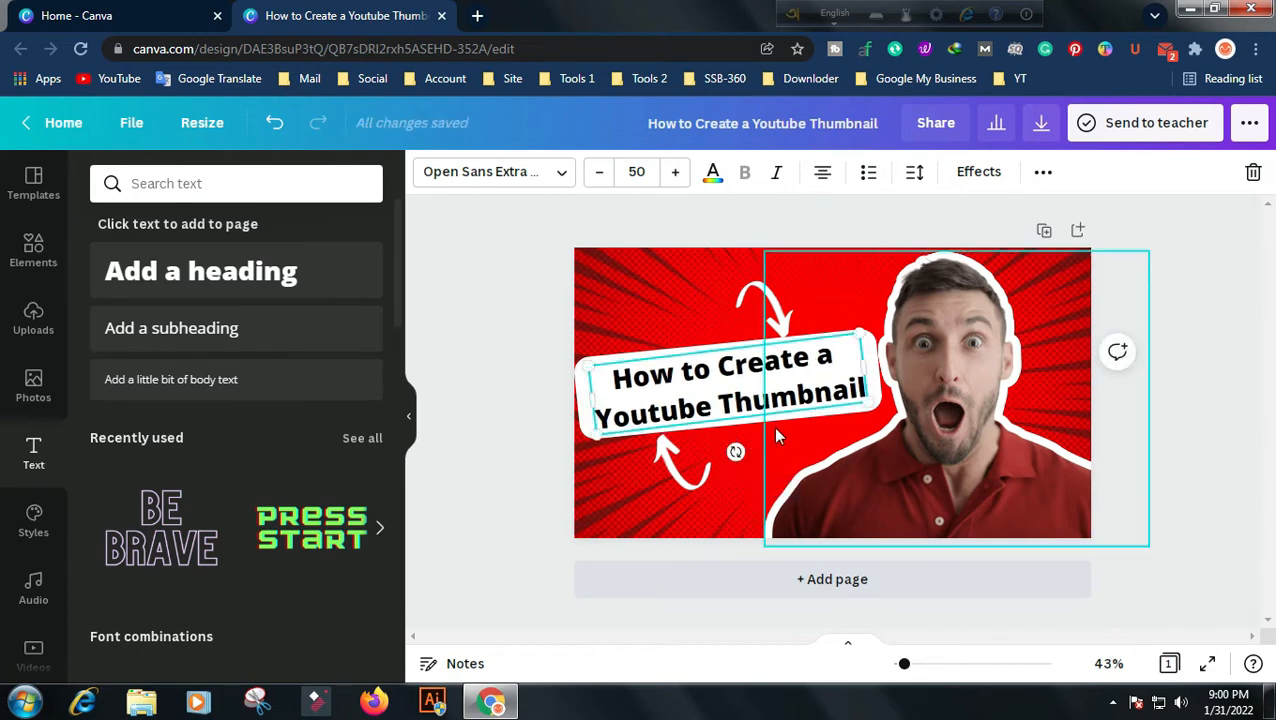
left_click_drag(734, 451, 736, 449)
left_click_drag(868, 403, 875, 406)
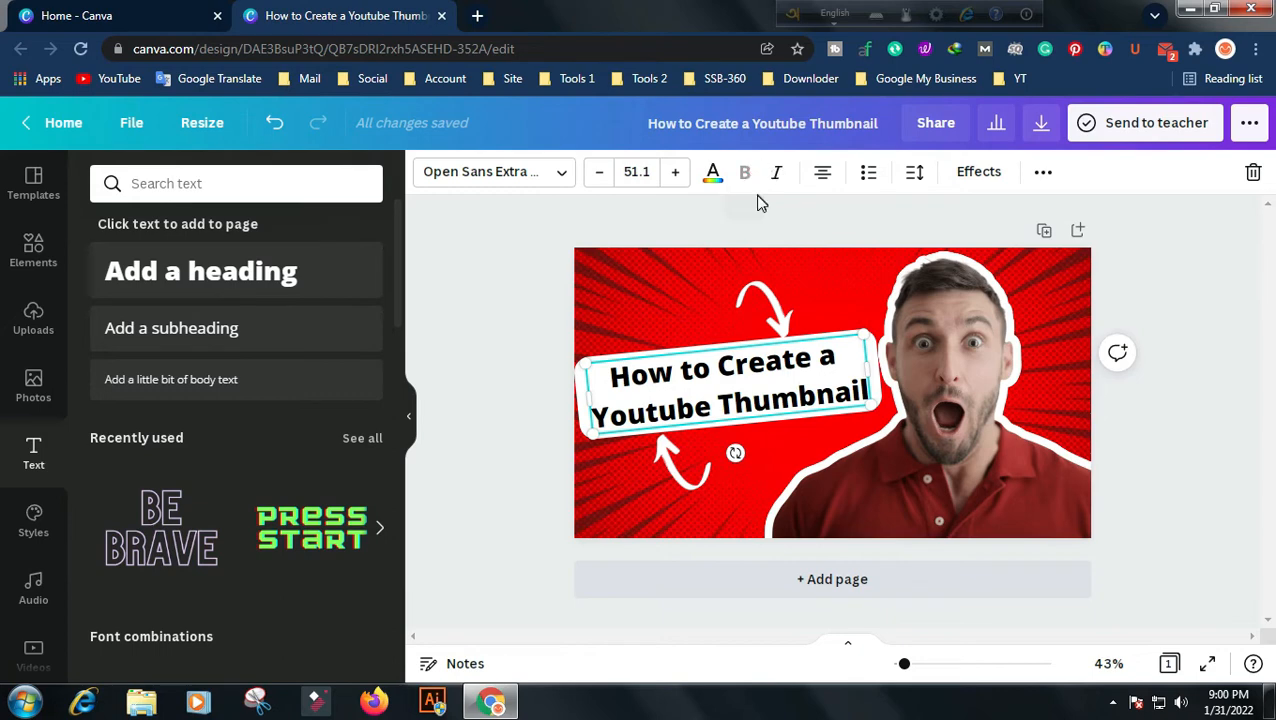
- Change the heading's text color to the bright red from the background's photo colors
left_click(713, 174)
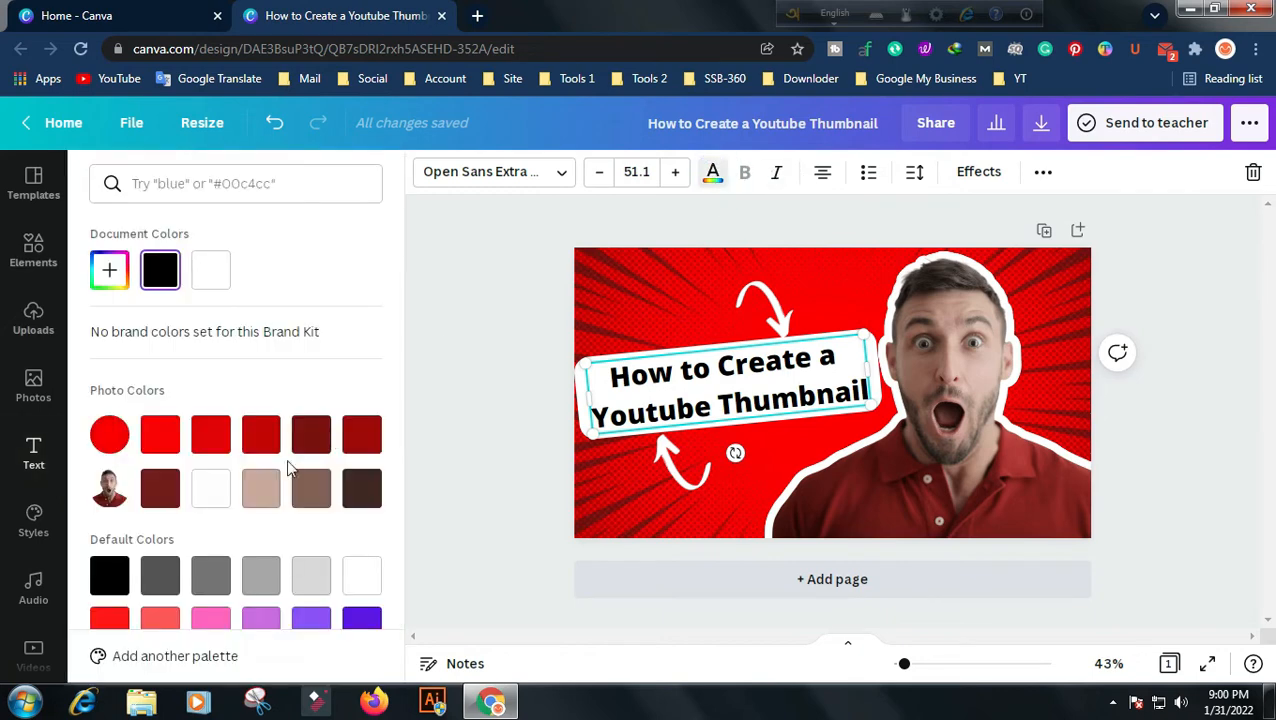
left_click(162, 434)
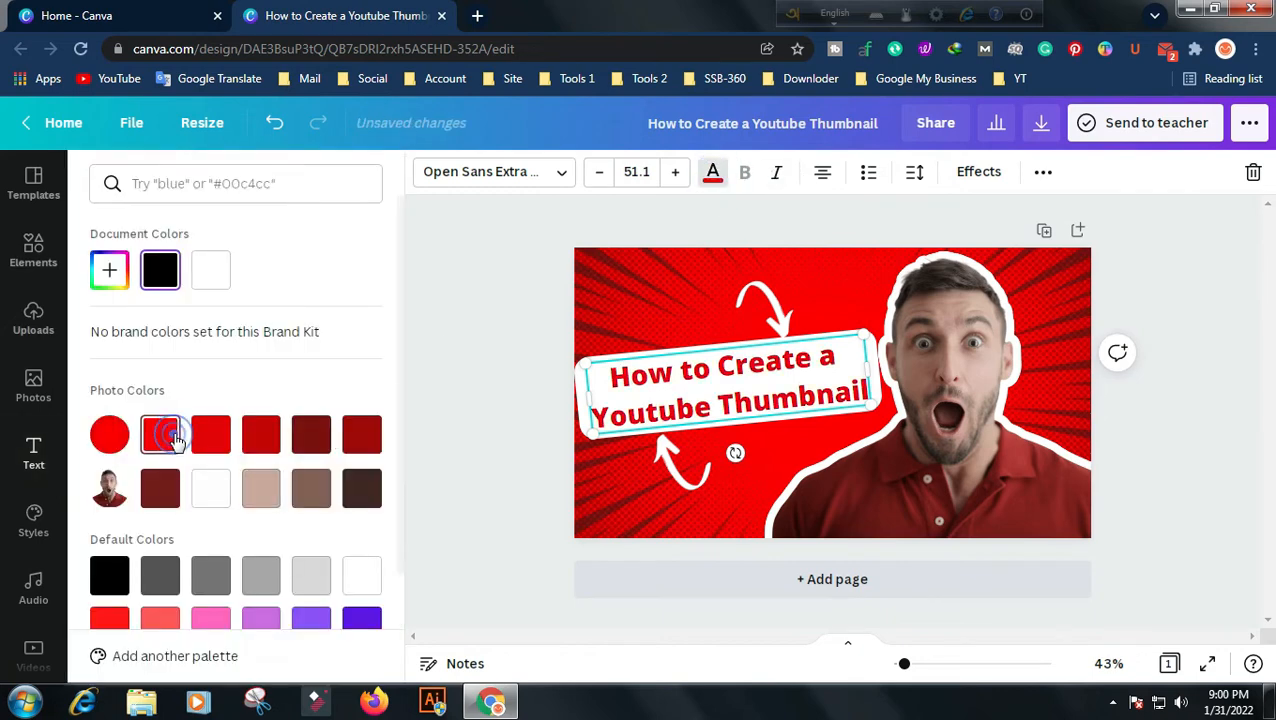
- Try black, violet, pink and white for the heading text, and settle on the default black
left_click(198, 497)
left_click(109, 574)
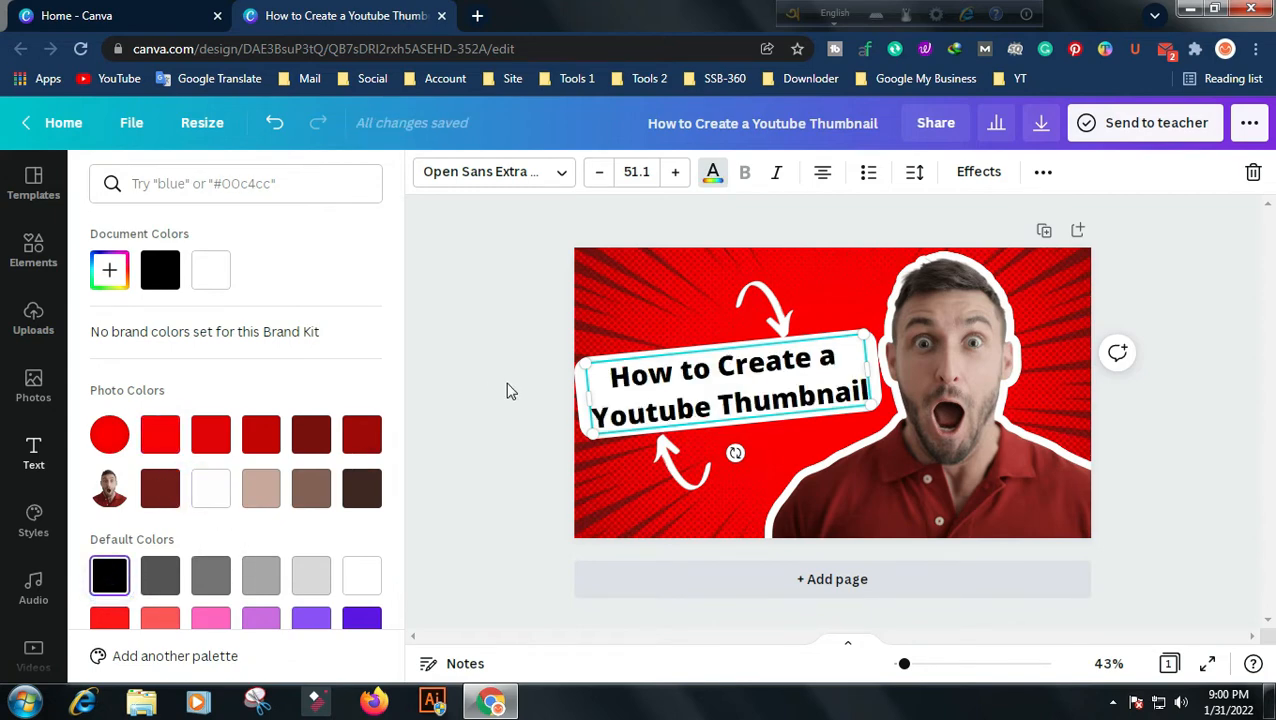
scroll(340, 485, "down", 3)
left_click(361, 485)
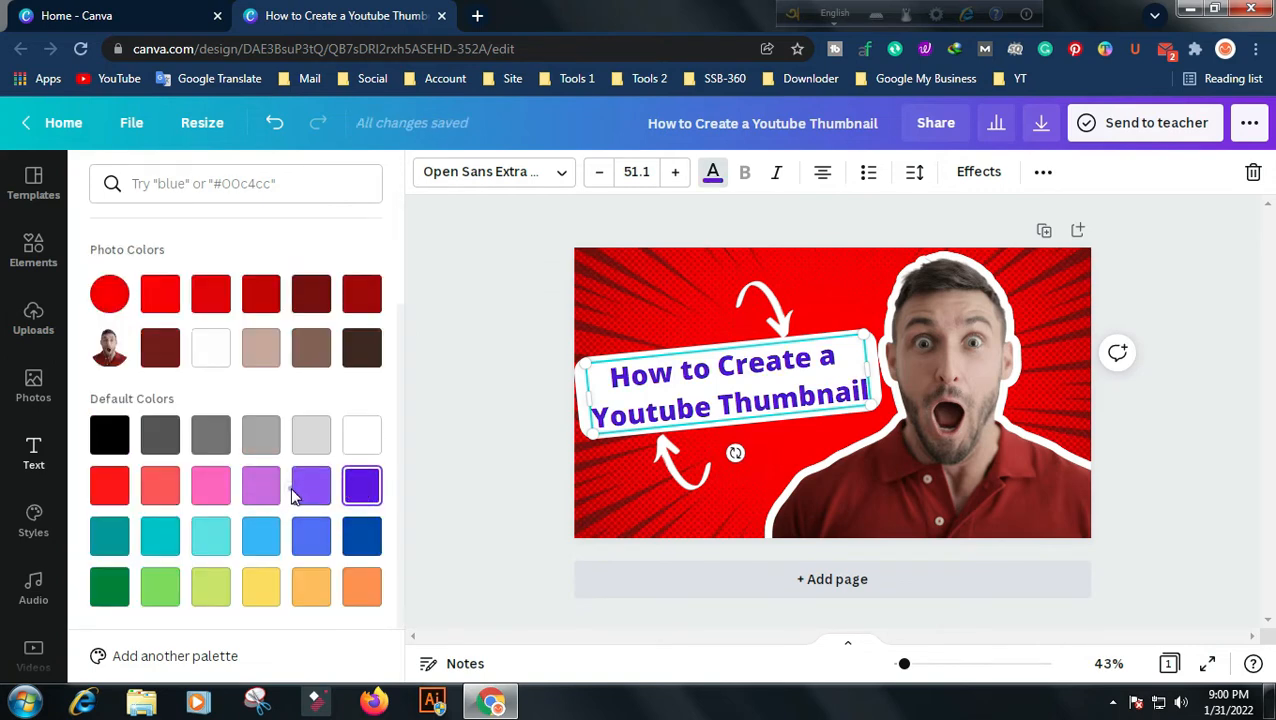
left_click(211, 488)
left_click(205, 356)
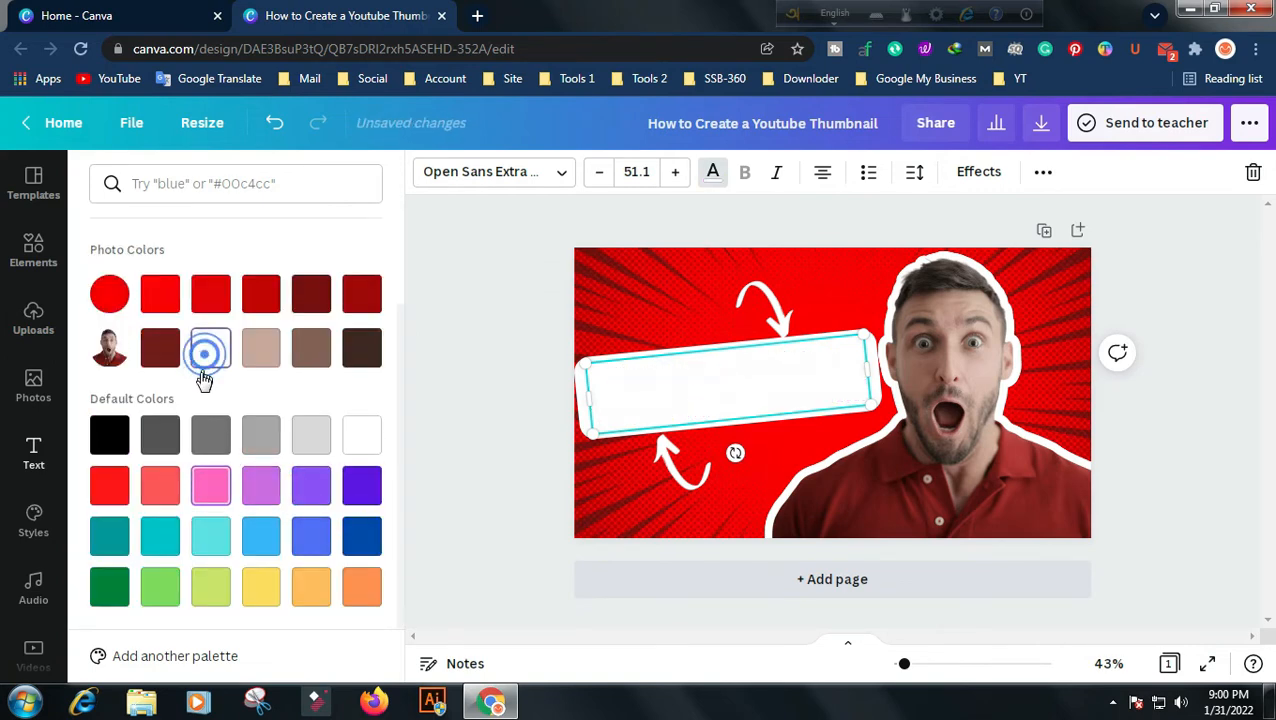
left_click(101, 443)
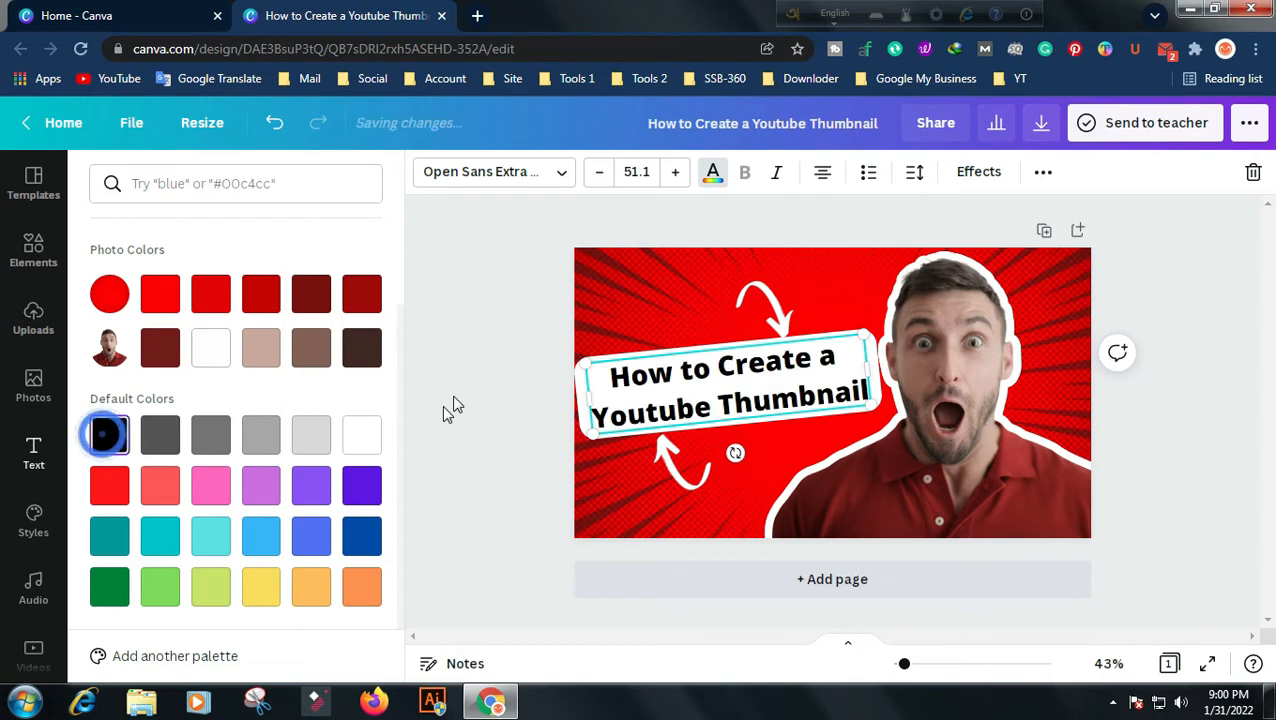
left_click(472, 380)
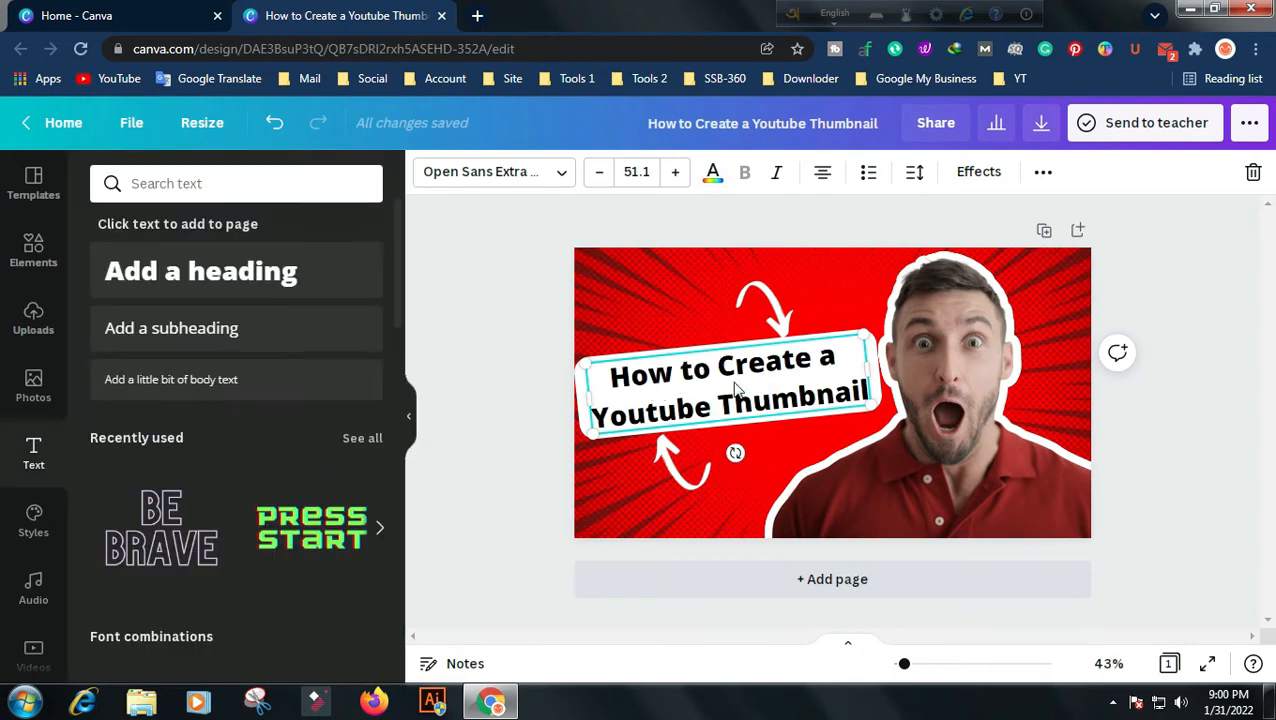
- Try a larger and a smaller size for the heading text, and set it to 50
left_click(676, 177)
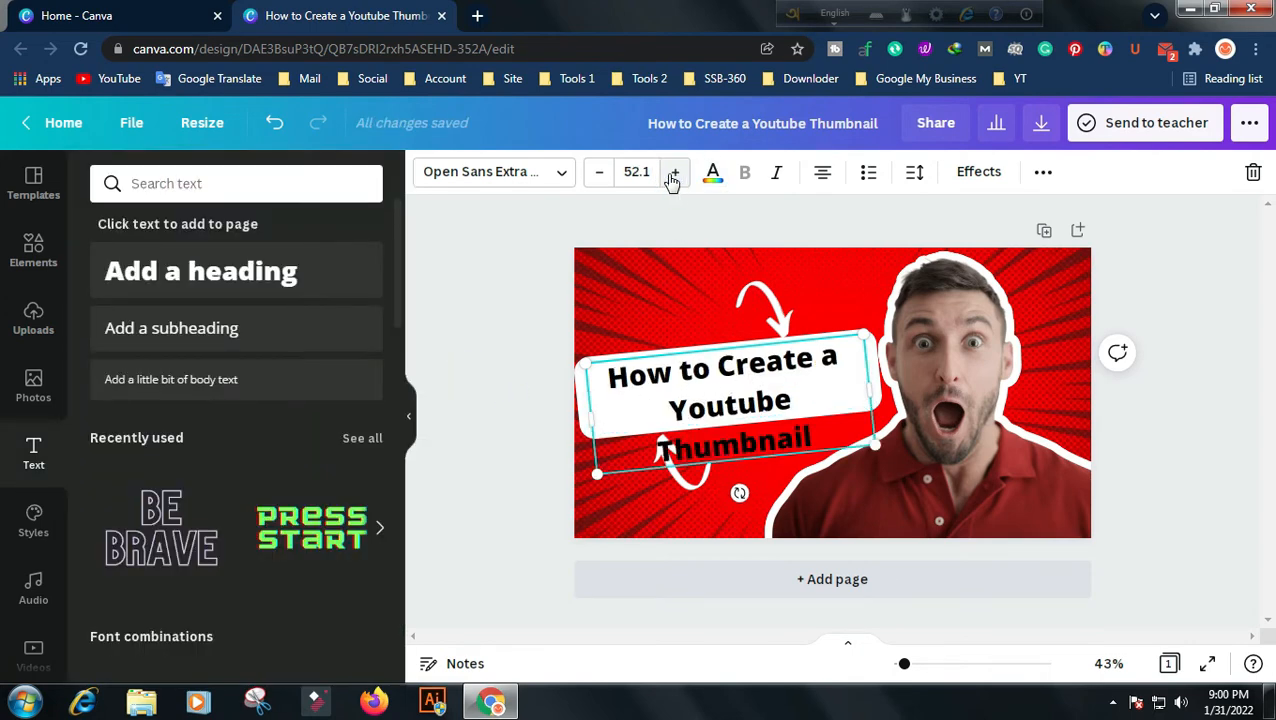
left_click(603, 176)
left_click(603, 176)
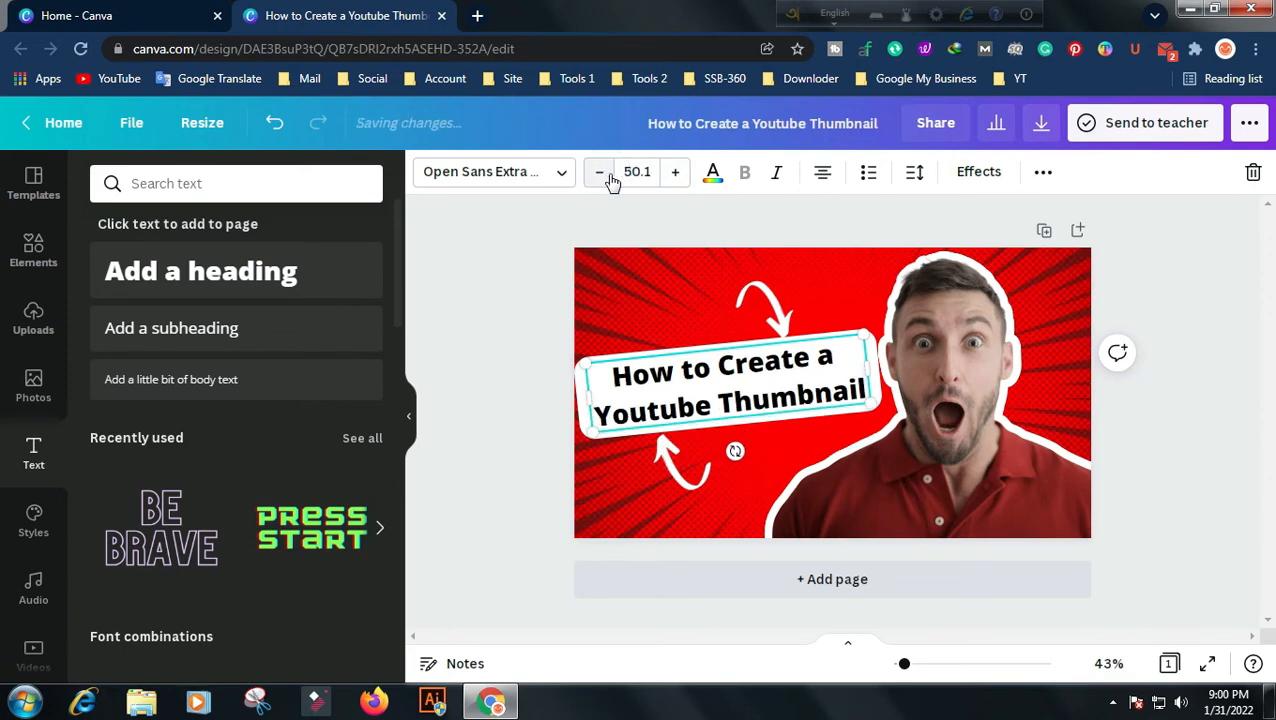
left_click(625, 173)
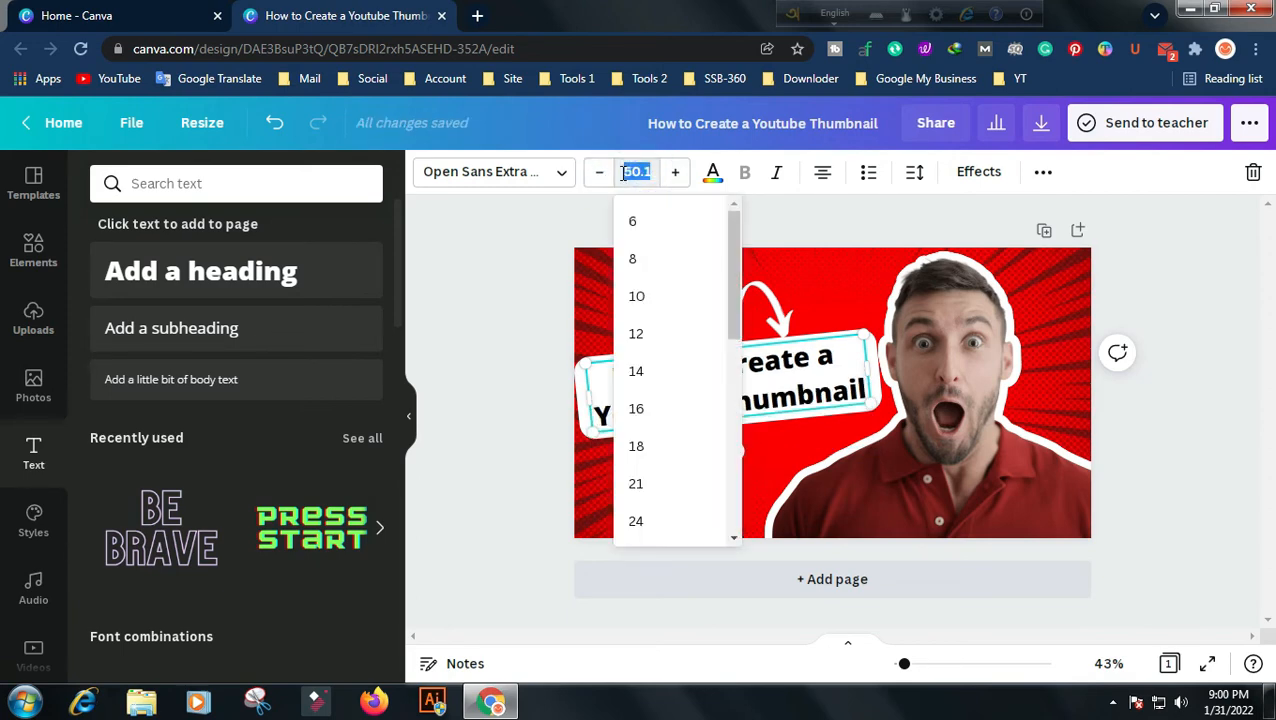
type("50")
left_click(496, 300)
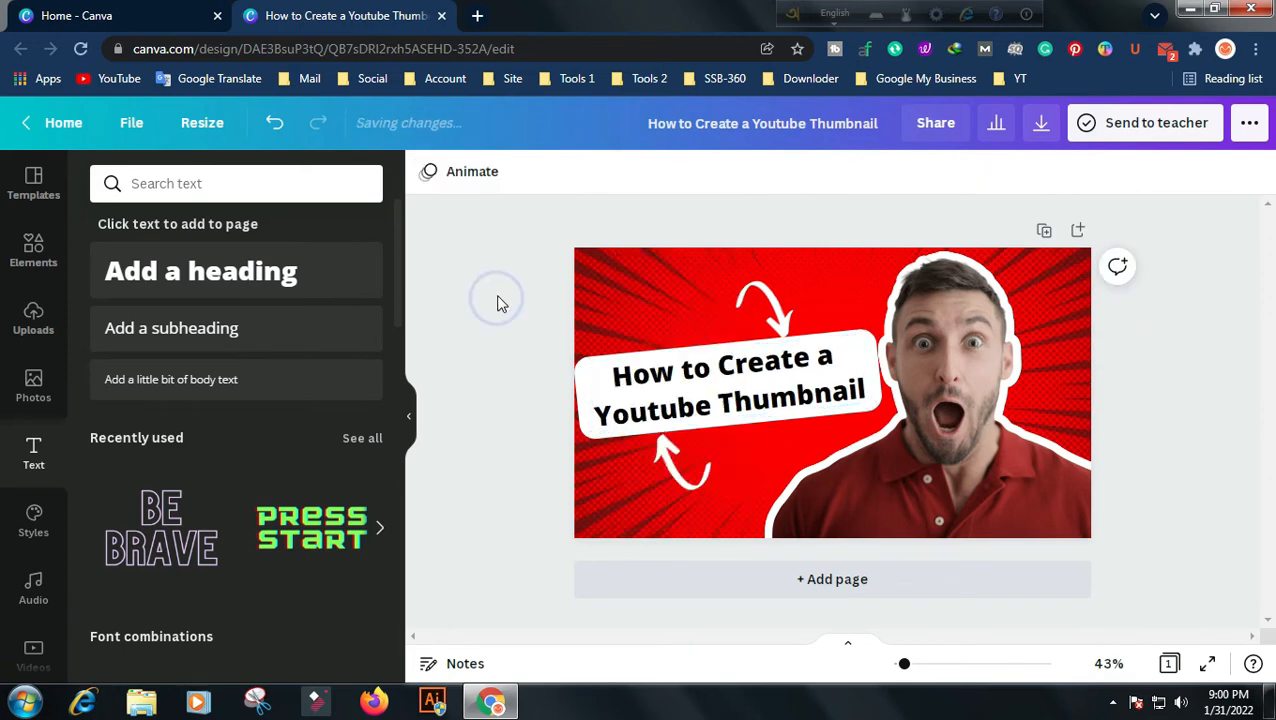
- Insert the word "Channel" after "Youtube" in the heading so it reads "How to Create a Youtube Channel Thumbnail"
left_click(770, 387)
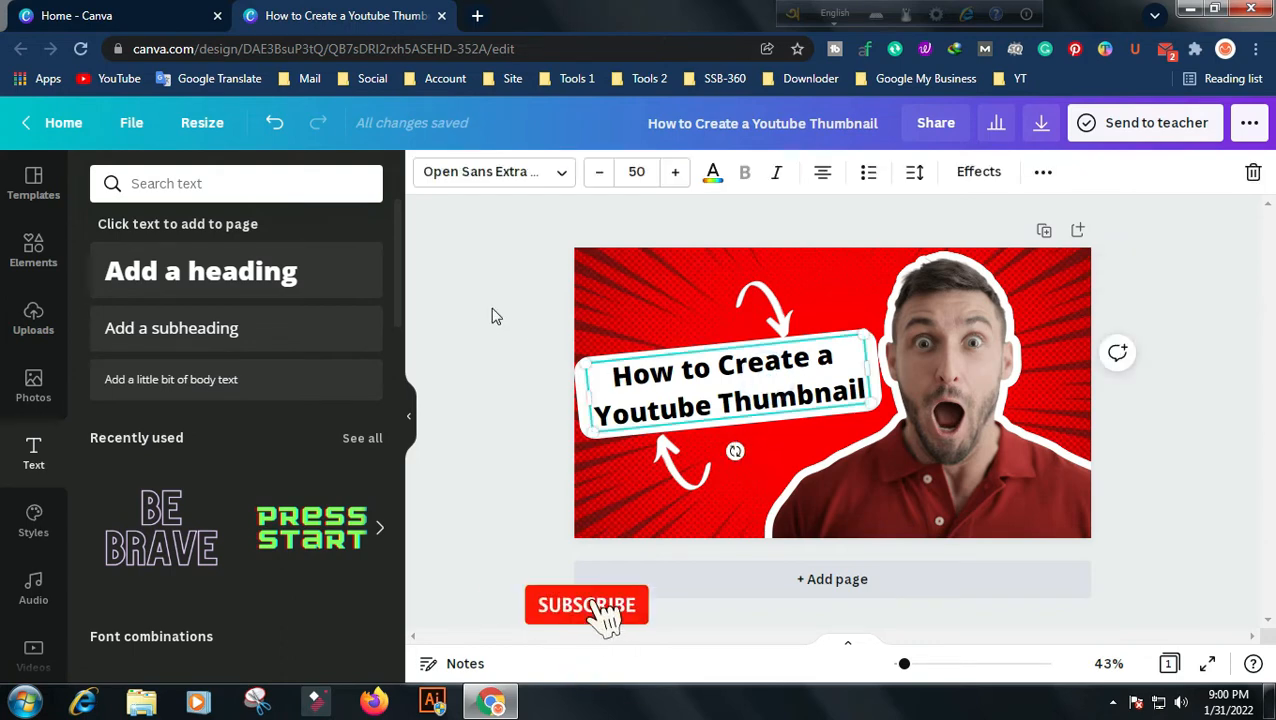
left_click(490, 308)
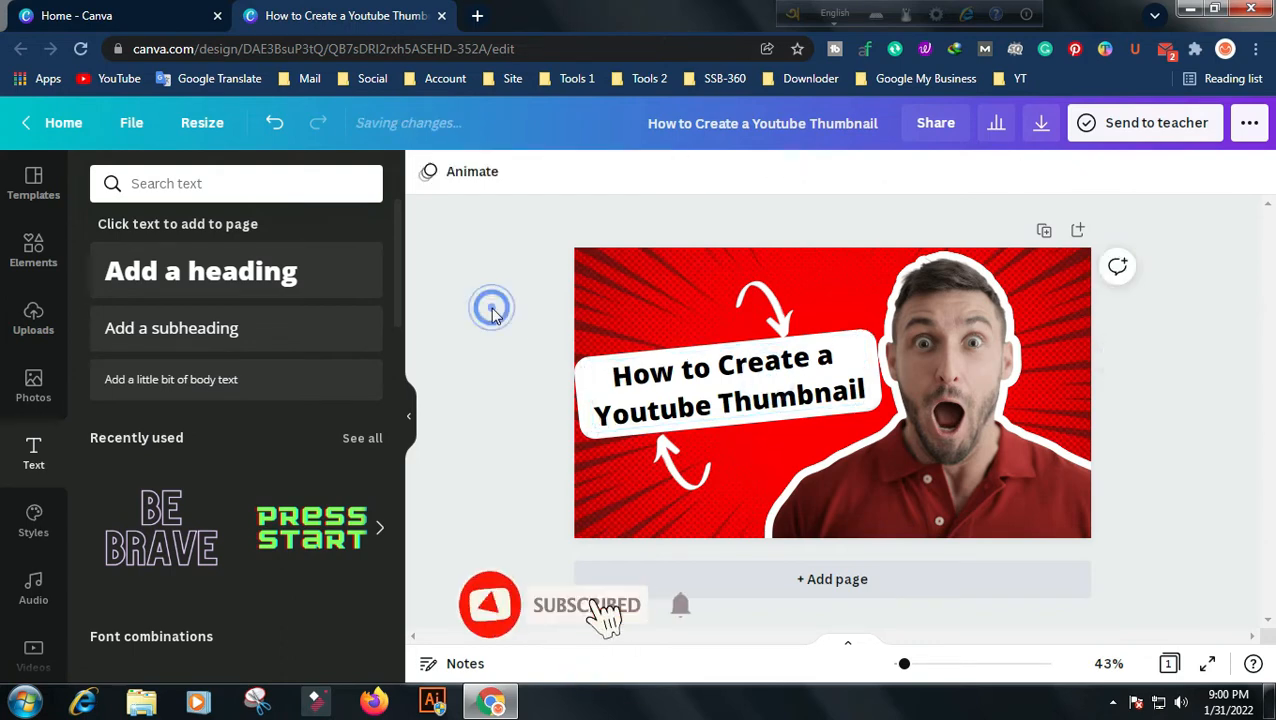
left_click(720, 410)
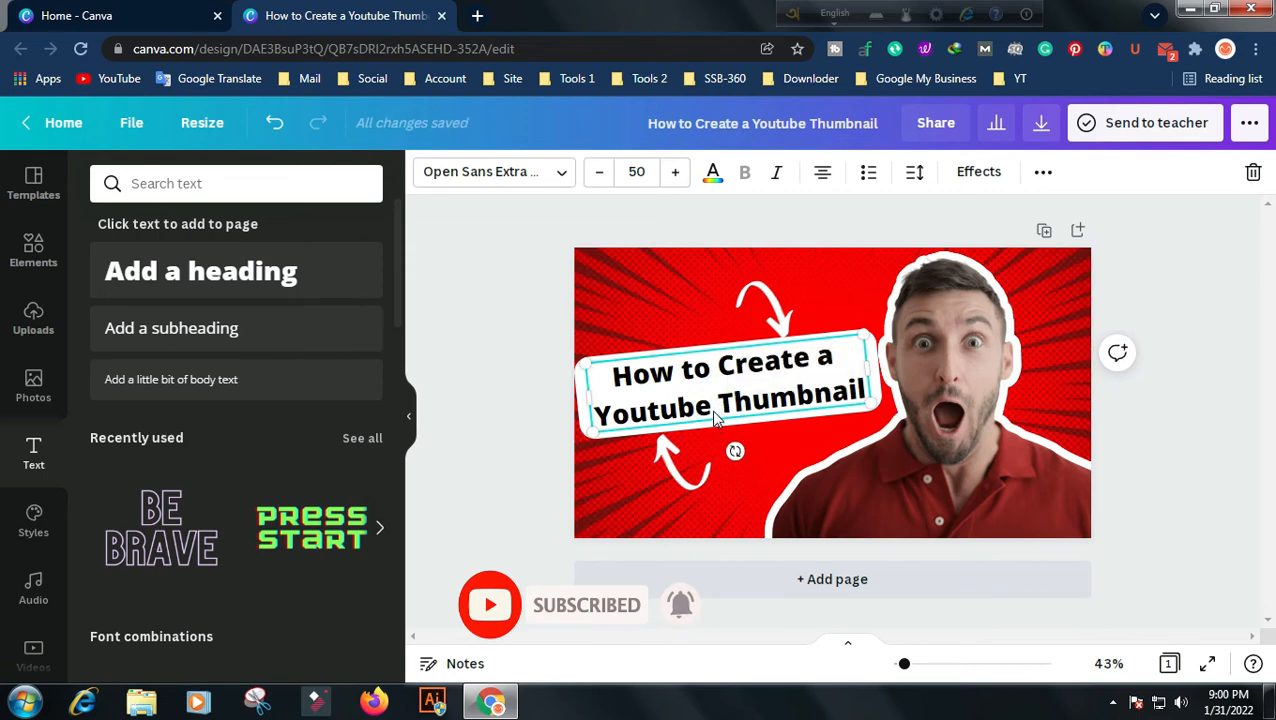
key("Return")
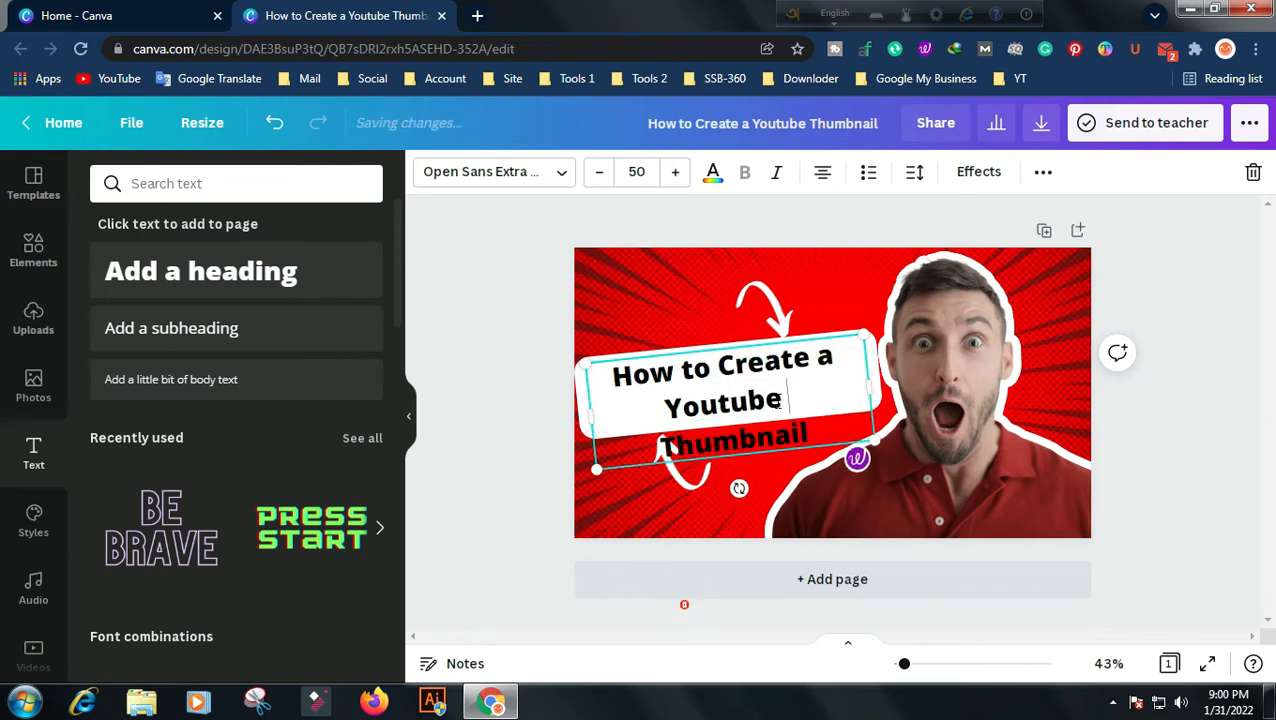
type("Chann")
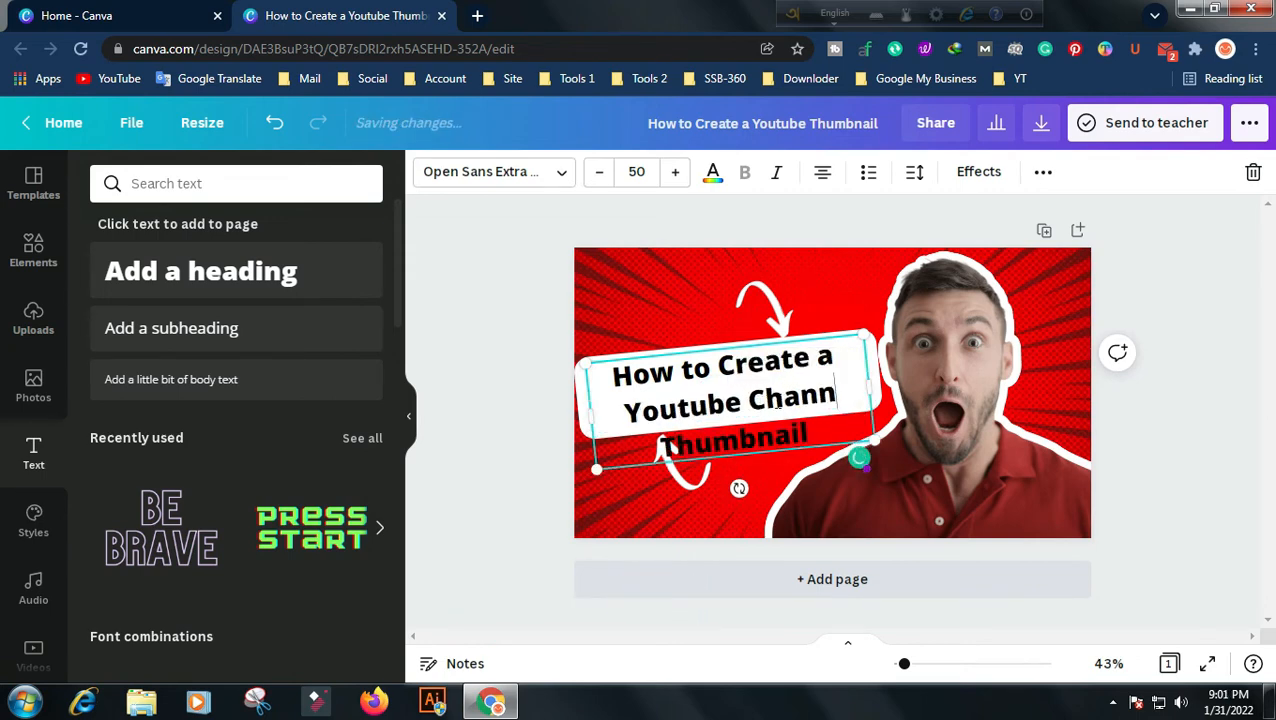
type("el")
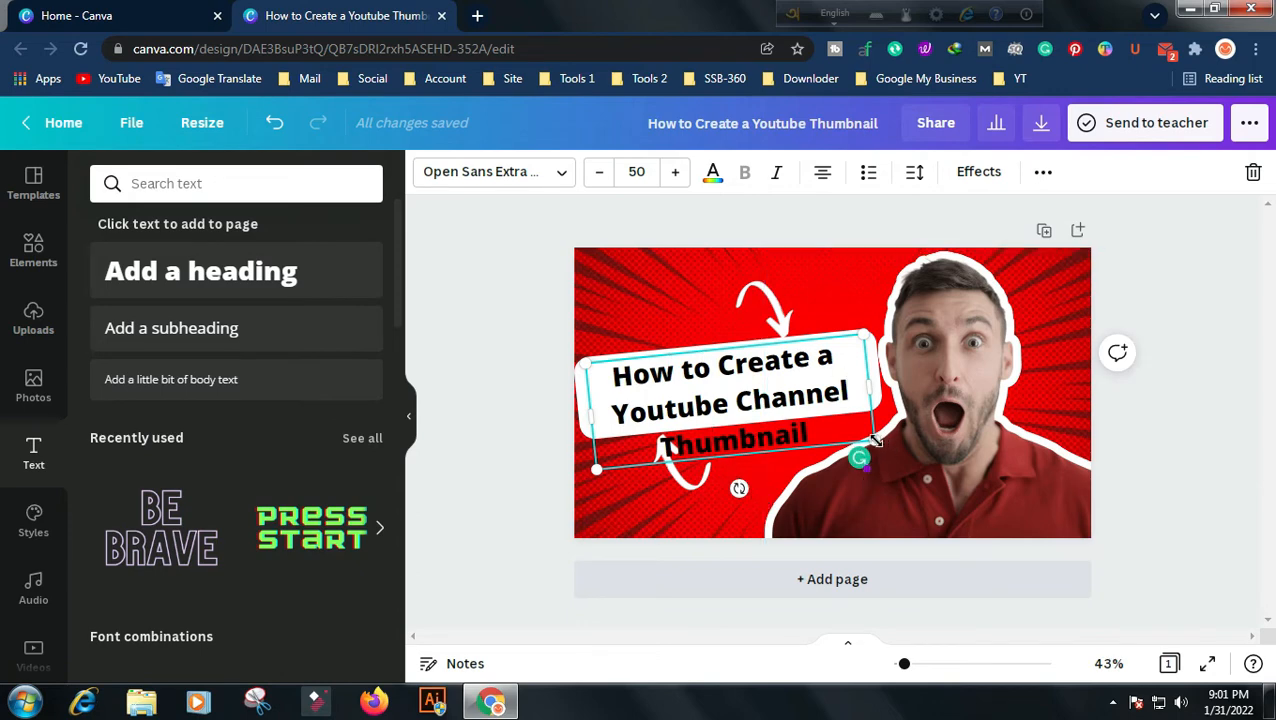
- Scale the heading text box down to size 47.4 and move it slightly up on the white label
left_click_drag(872, 441, 850, 452)
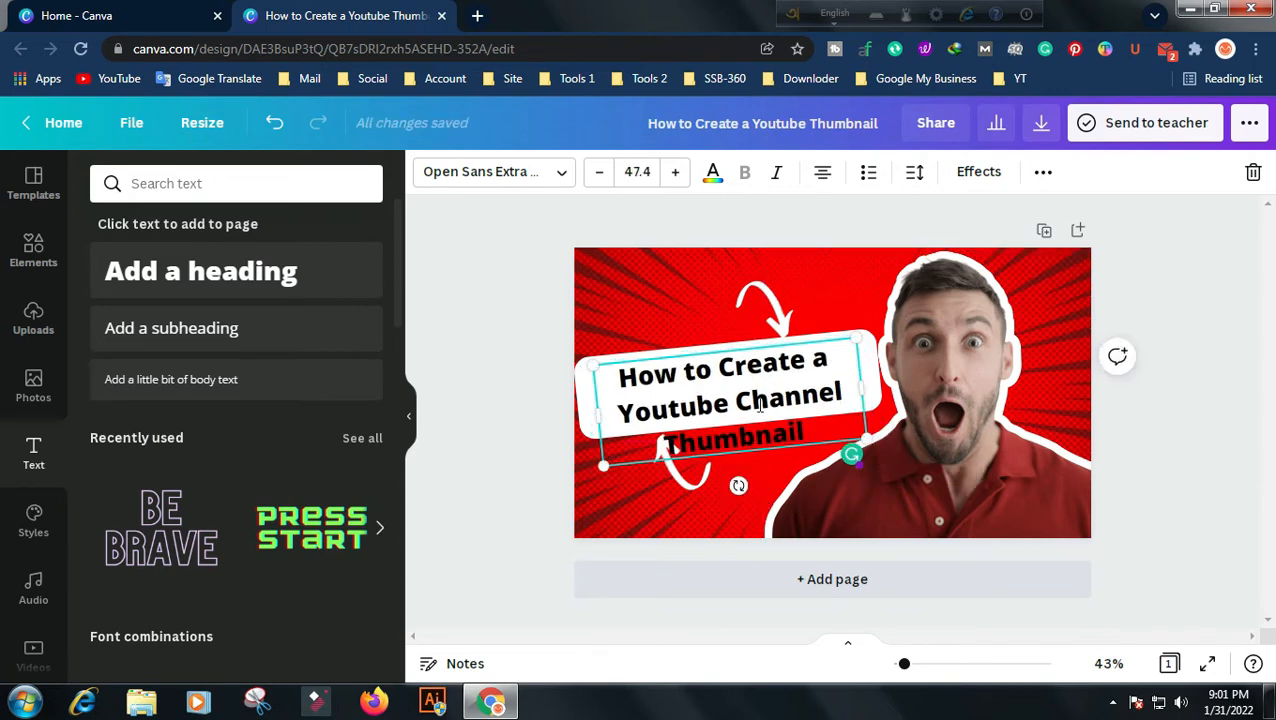
left_click(546, 437)
left_click_drag(755, 412, 754, 391)
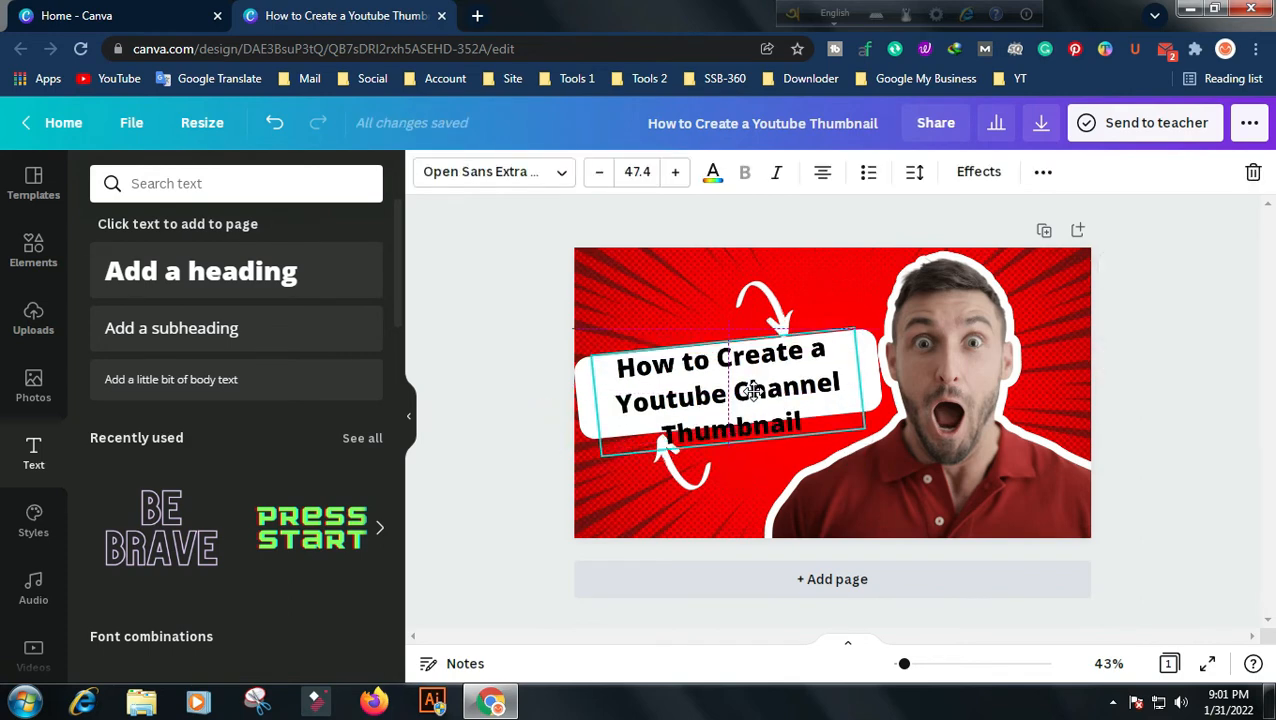
- Move the heading off the white label, delete the label, and place the heading between the two arrows
left_click_drag(754, 391, 783, 500)
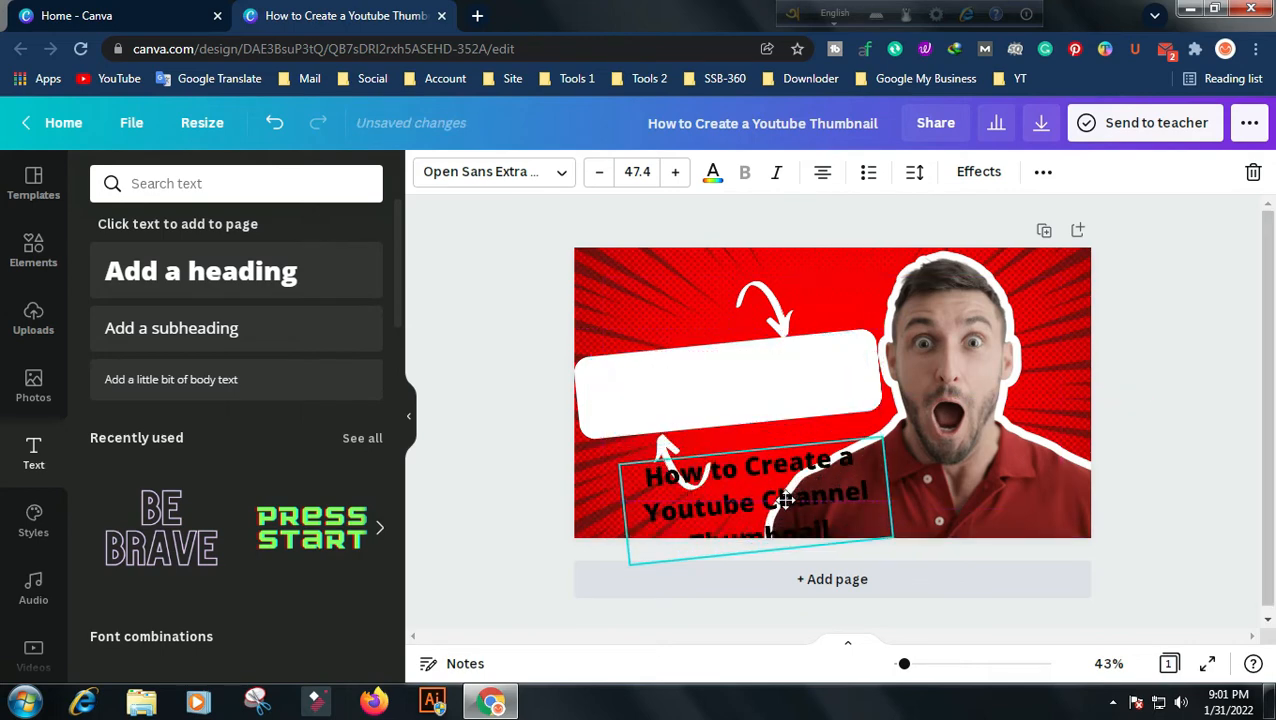
left_click(815, 390)
key("Delete")
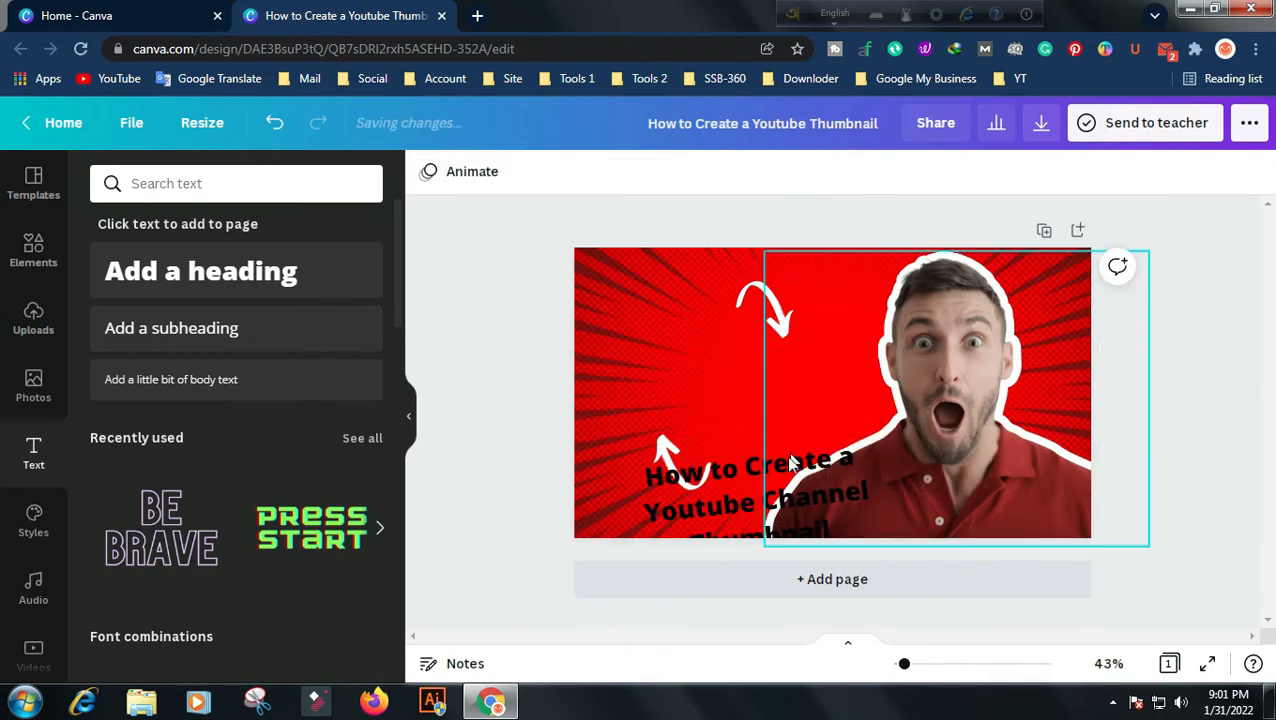
left_click_drag(759, 490, 724, 369)
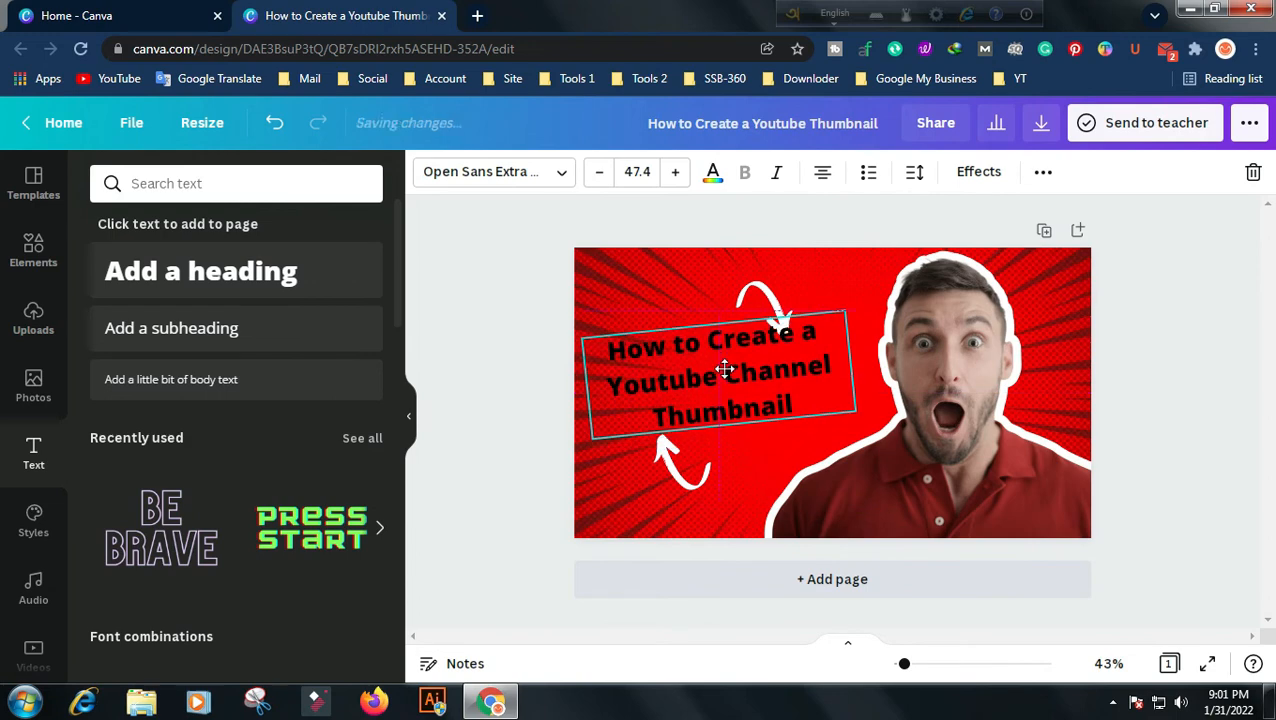
- Move the upper curved arrow up and to the left so it points at the heading from above
left_click(767, 296)
left_click_drag(767, 296, 736, 284)
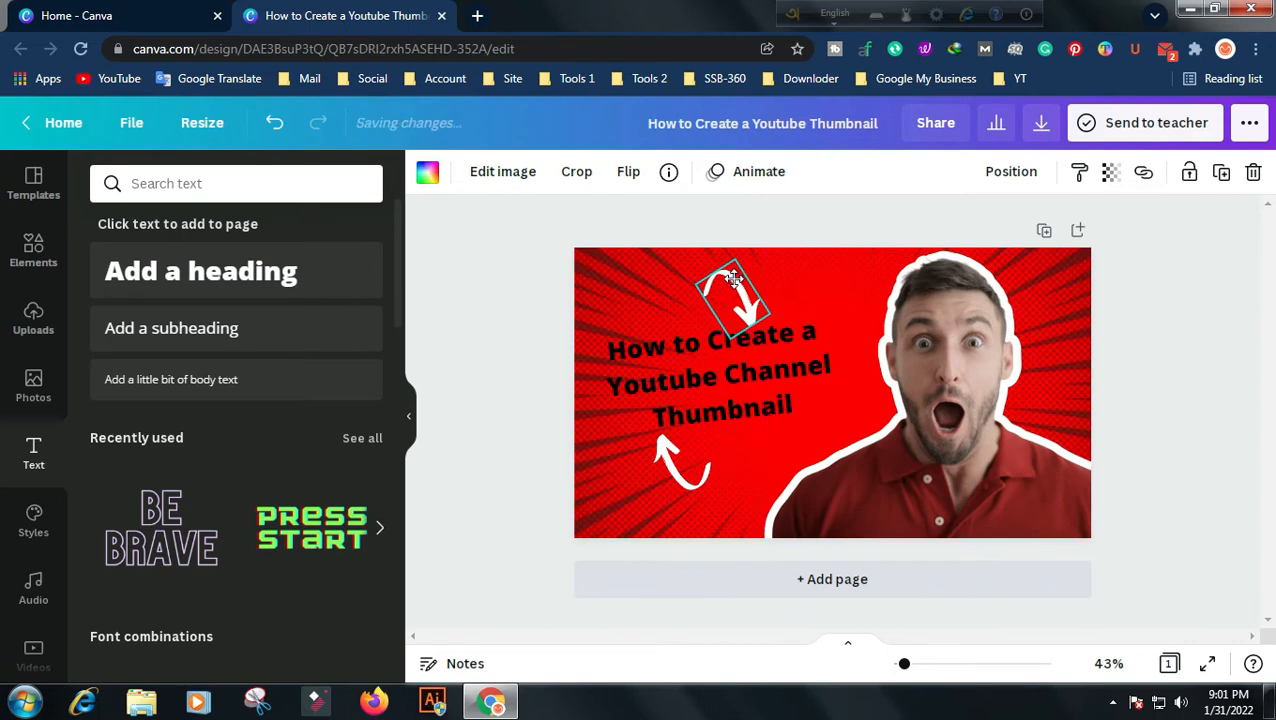
left_click(484, 343)
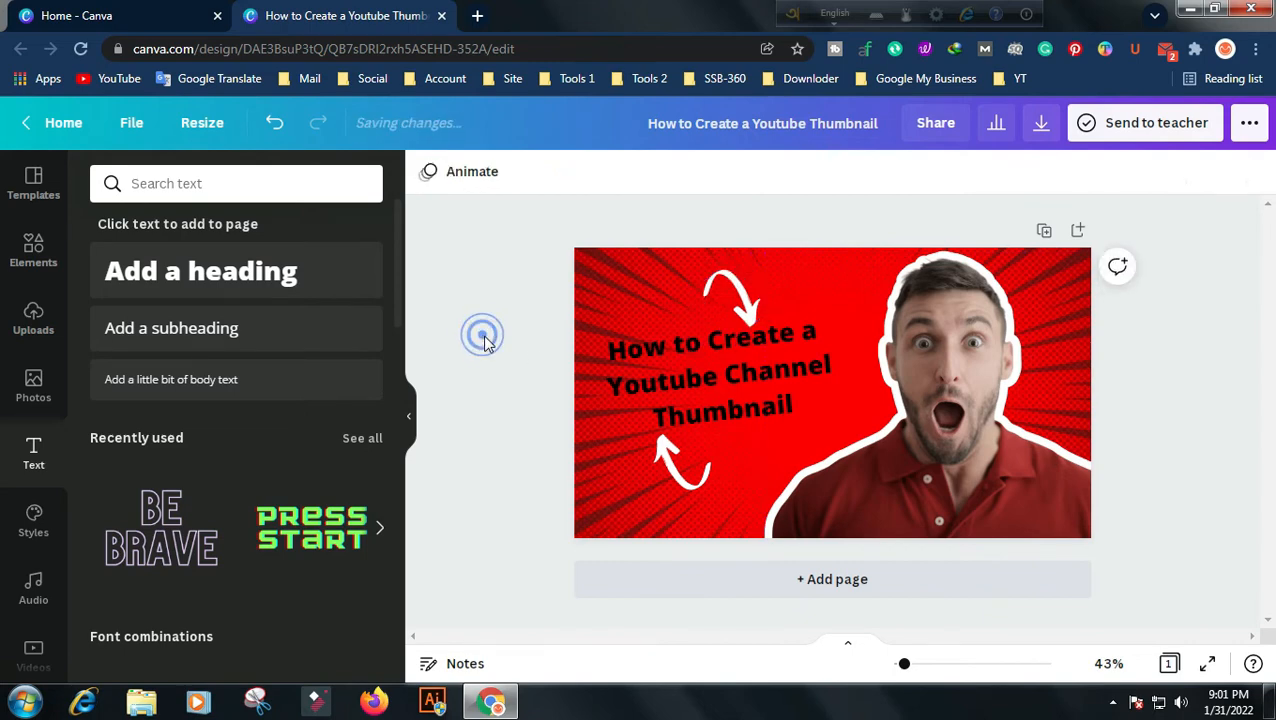
- Set the heading's text size to 50
left_click(668, 350)
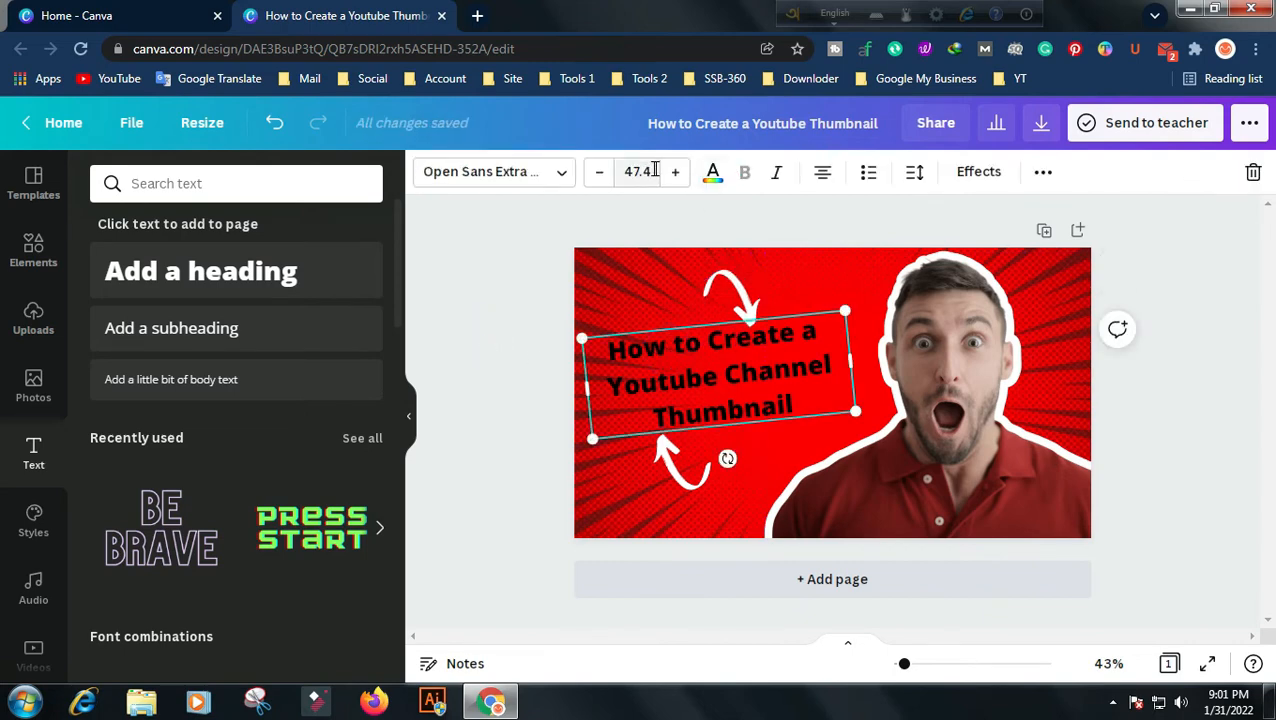
left_click(599, 172)
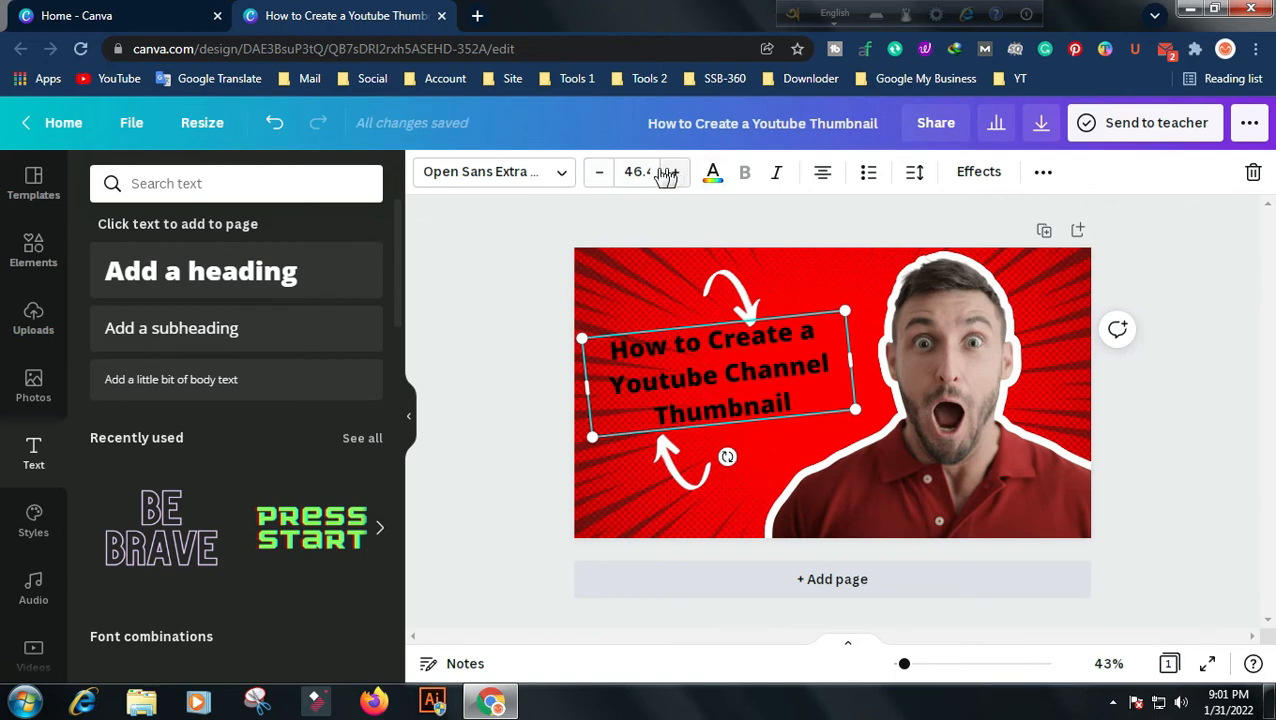
left_click(645, 172)
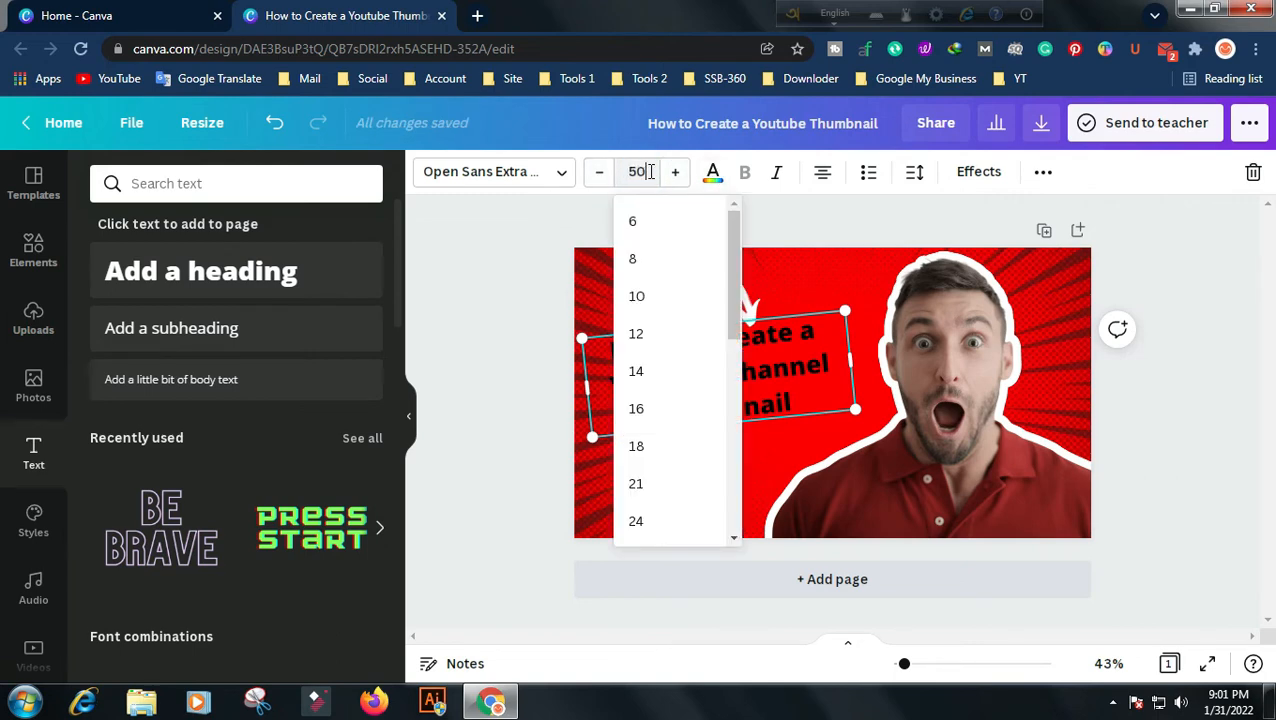
left_click(480, 286)
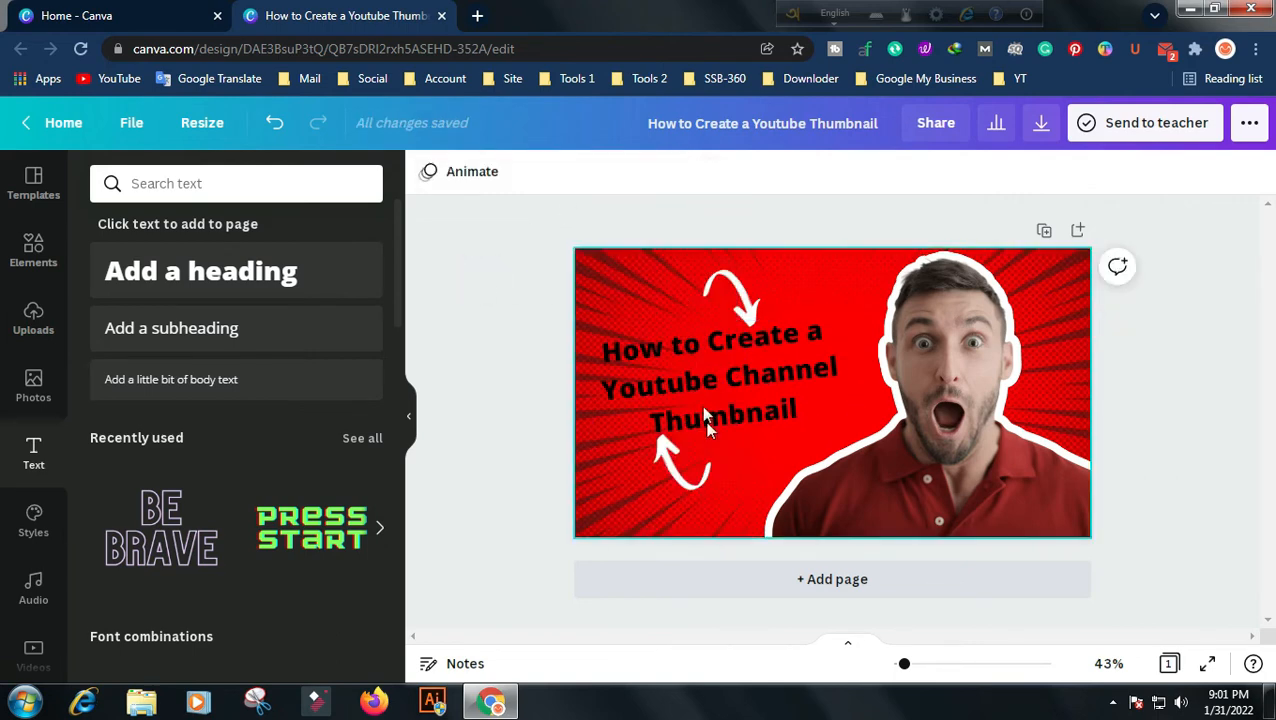
- Change the heading's text color to the white from the man's photo colors
left_click(677, 390)
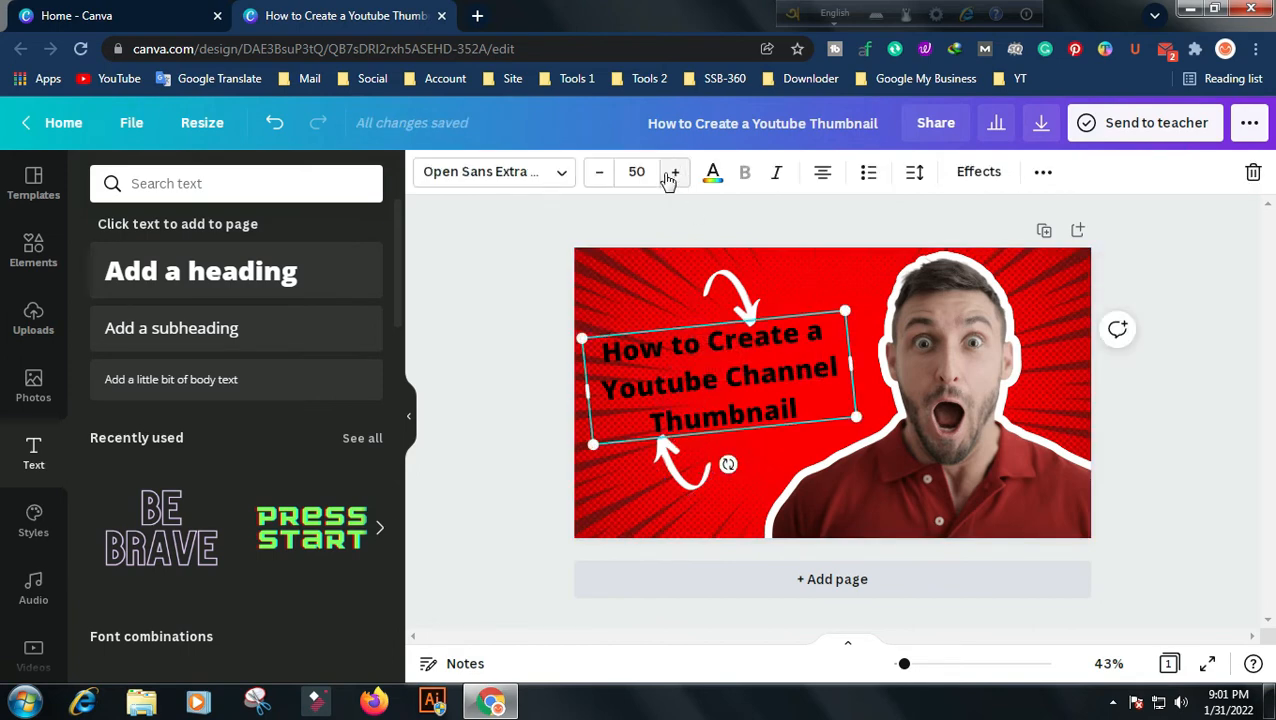
left_click(711, 174)
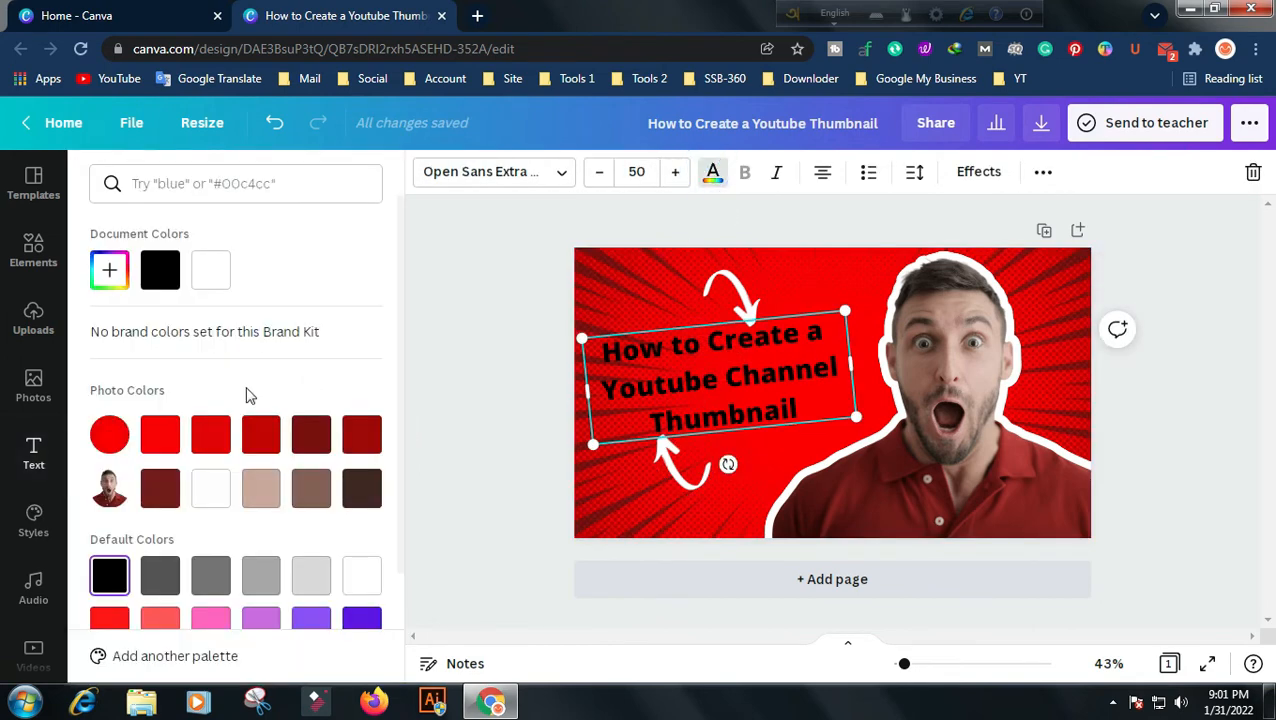
left_click(219, 491)
left_click(453, 353)
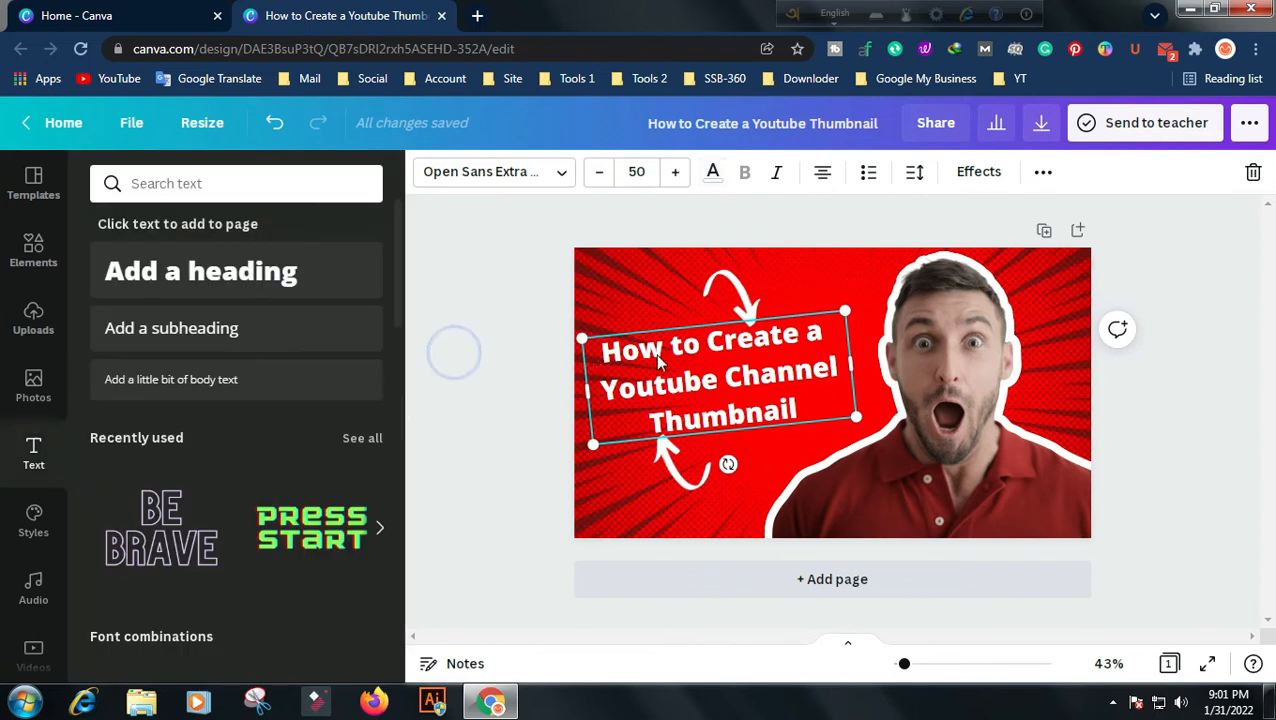
- Move the lower arrow slightly away from the heading and, after trying light and medium gray, color the upper arrow black
left_click(659, 462)
left_click(729, 300)
left_click(426, 176)
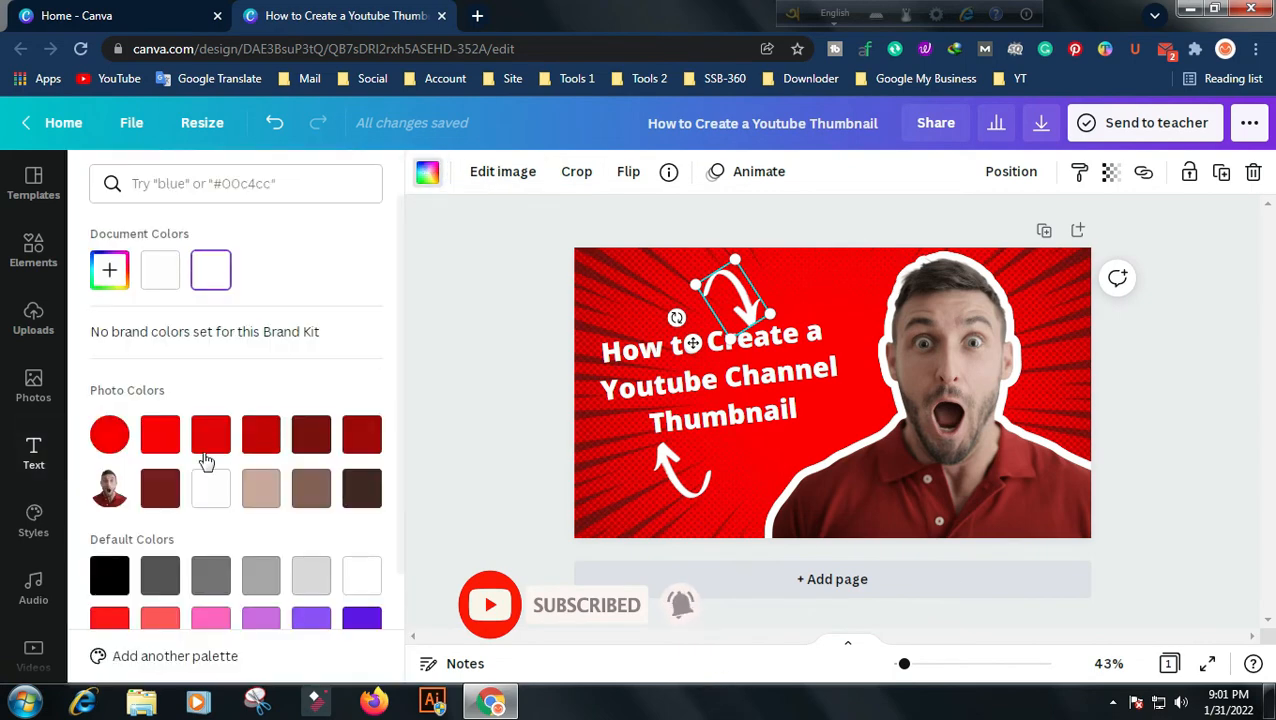
scroll(260, 480, "down", 2)
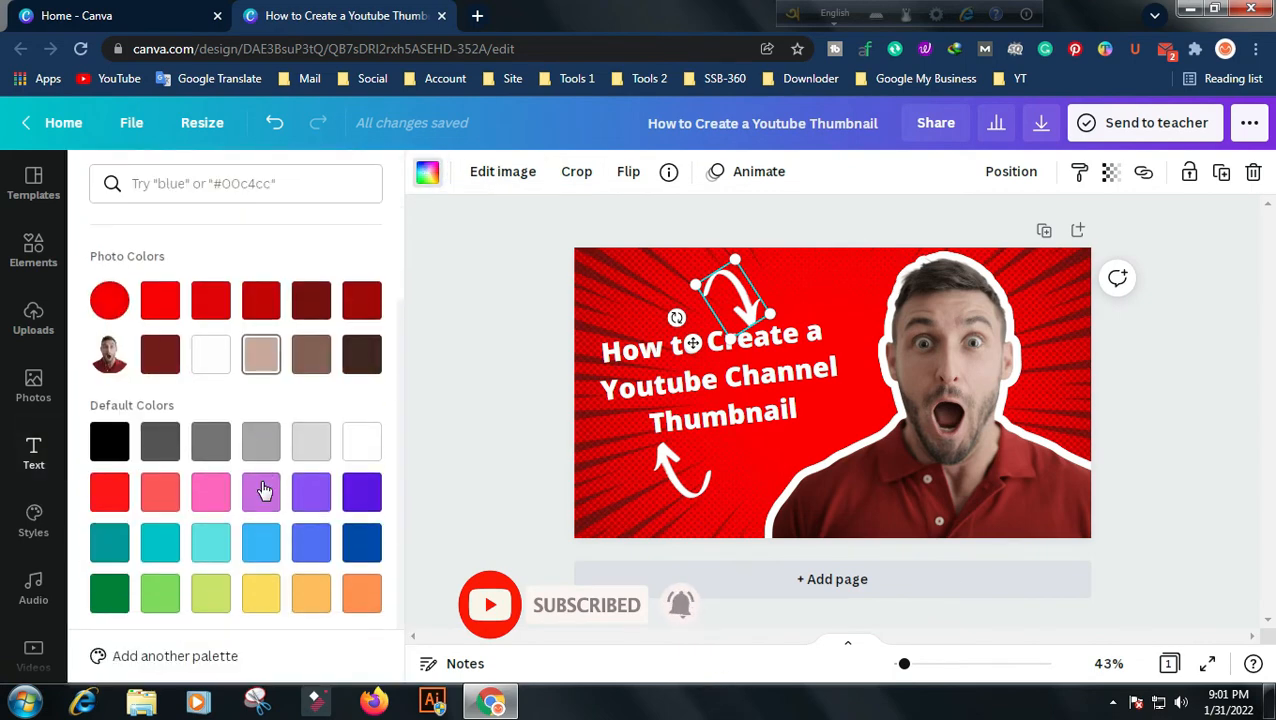
left_click(311, 437)
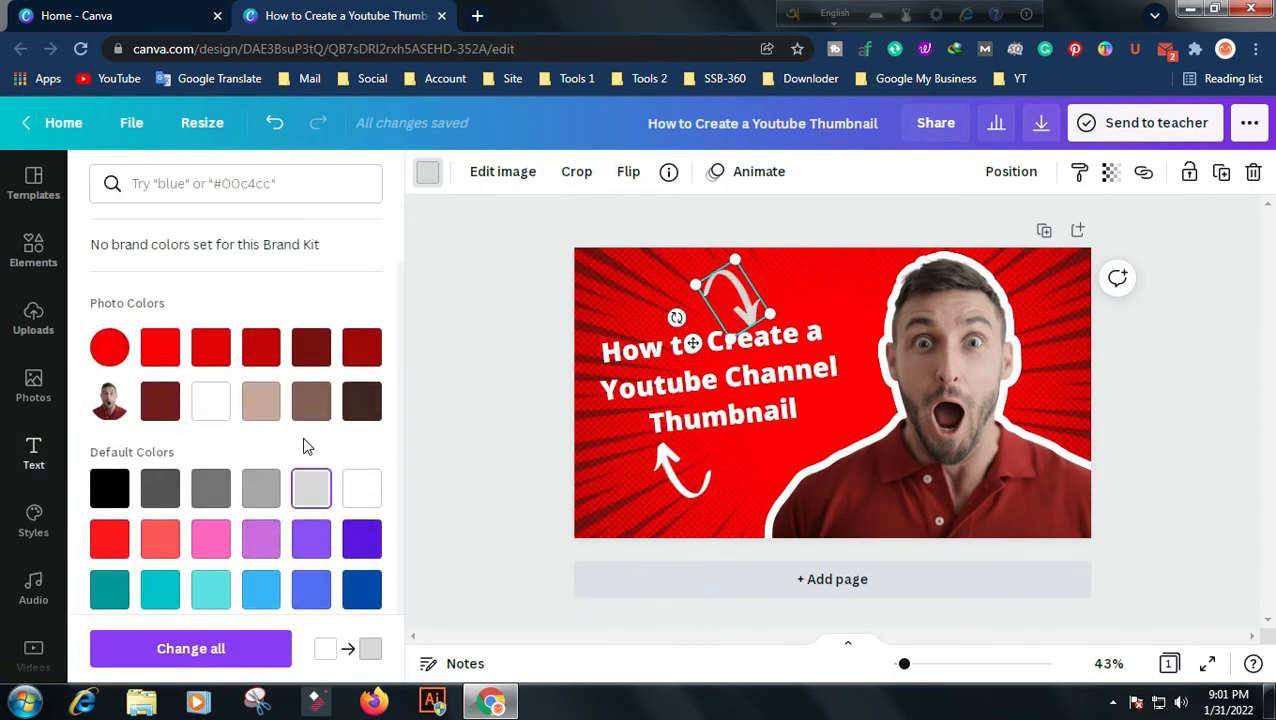
left_click(261, 496)
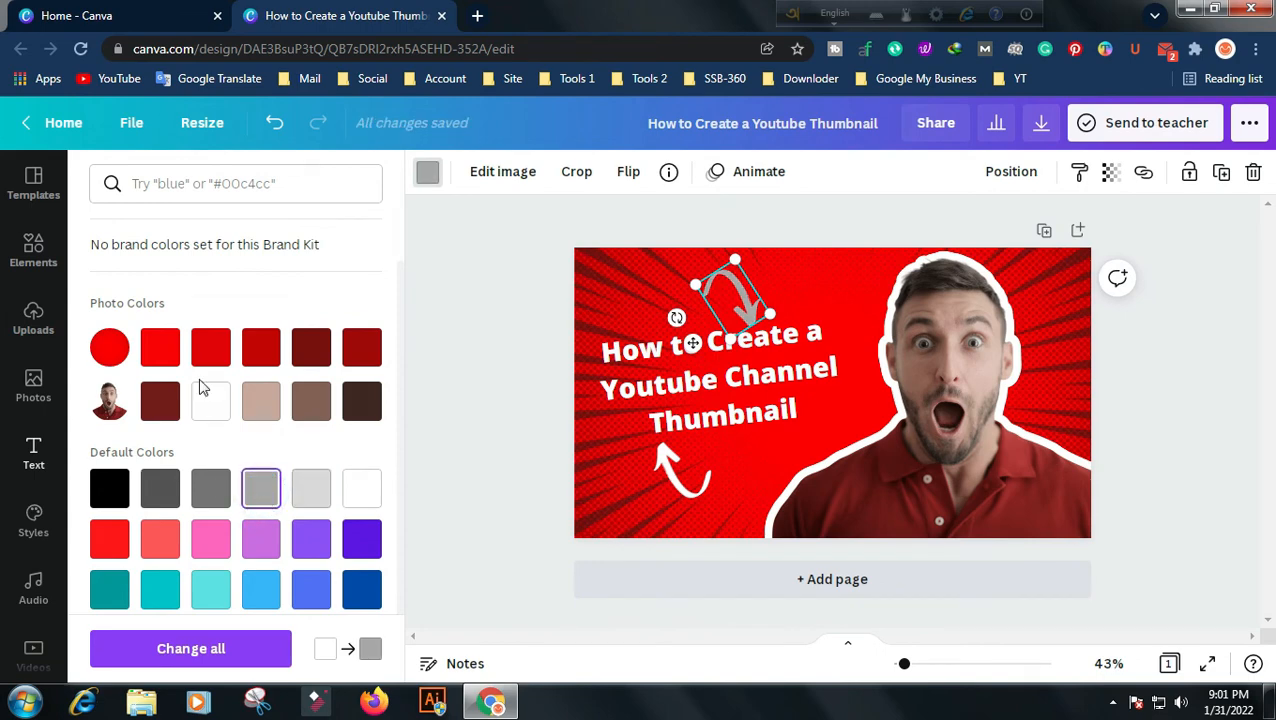
scroll(152, 440, "down", 1)
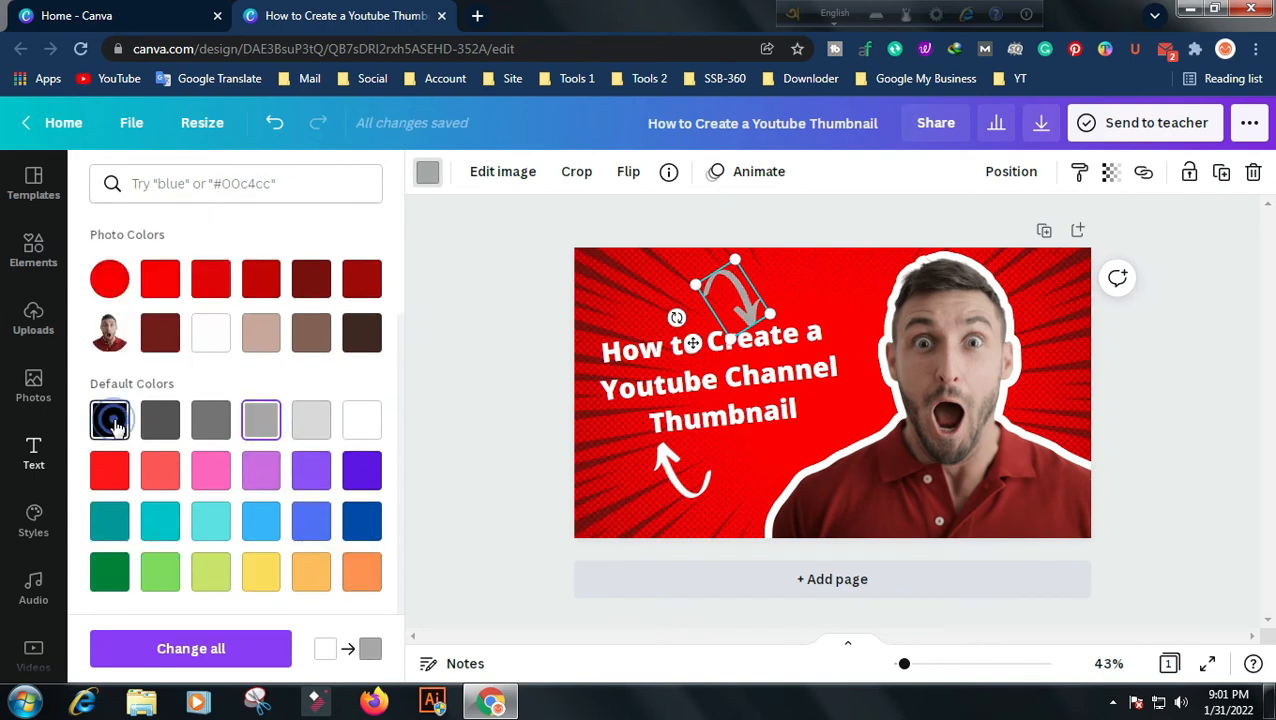
left_click(109, 420)
- Color the lower curved arrow black to match the upper one and deselect it
left_click(660, 474)
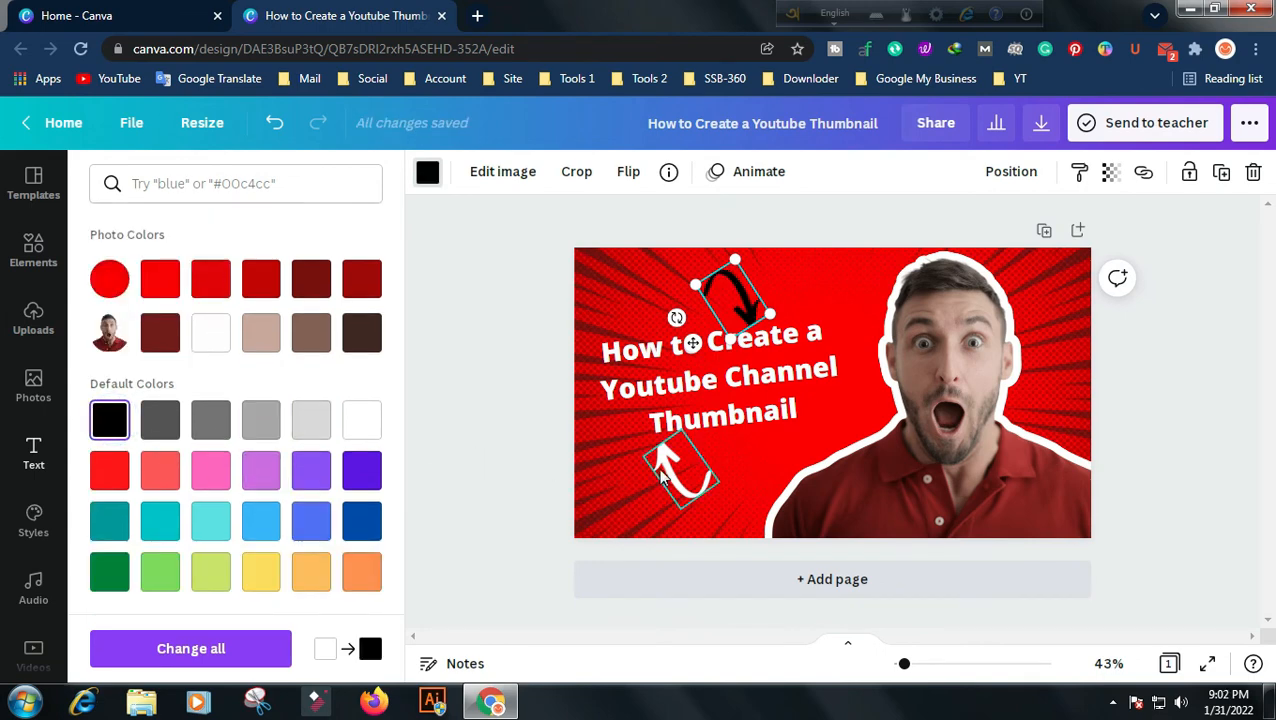
left_click(109, 434)
left_click(486, 404)
left_click(487, 404)
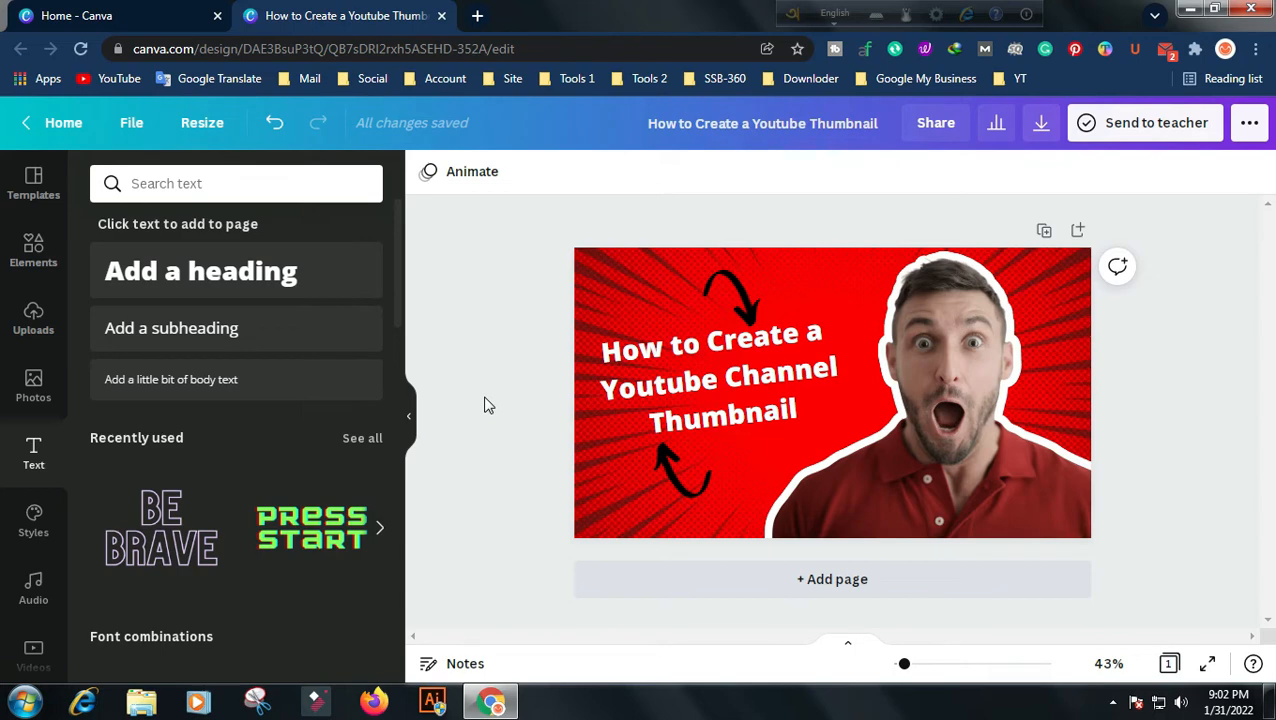
- Apply the Glow shadow effect to the man's photo
left_click(937, 295)
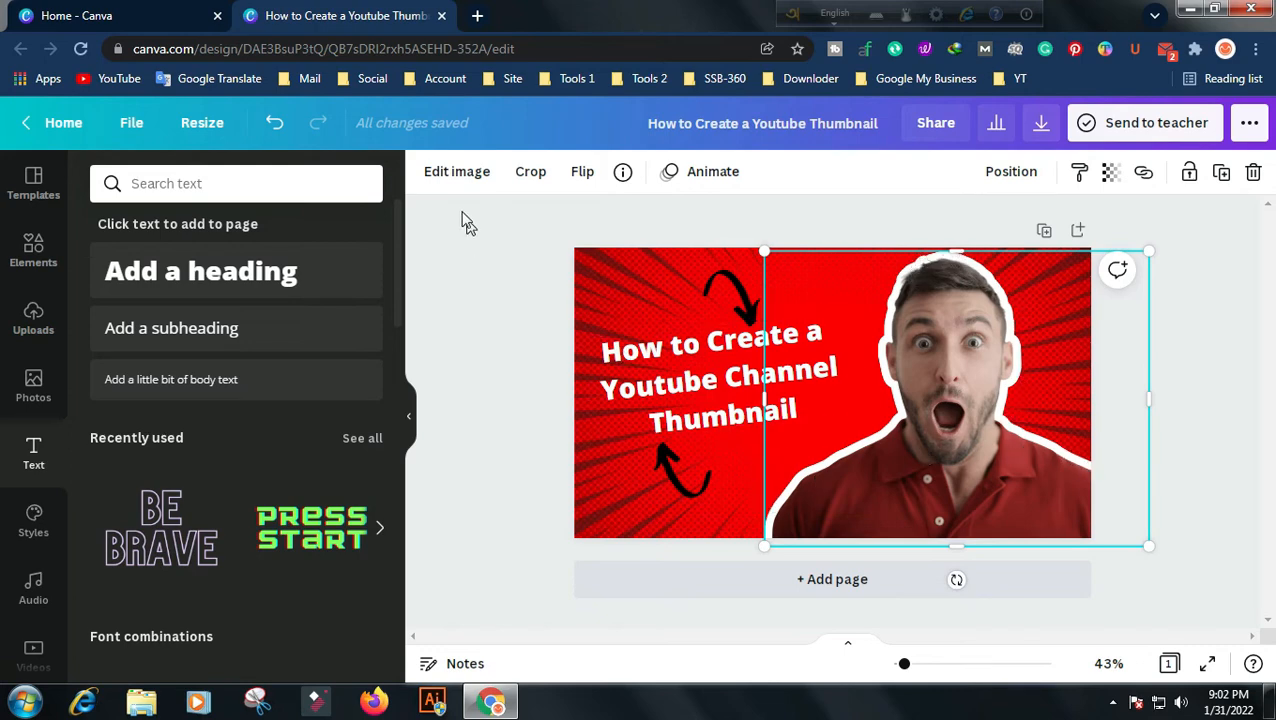
left_click(448, 176)
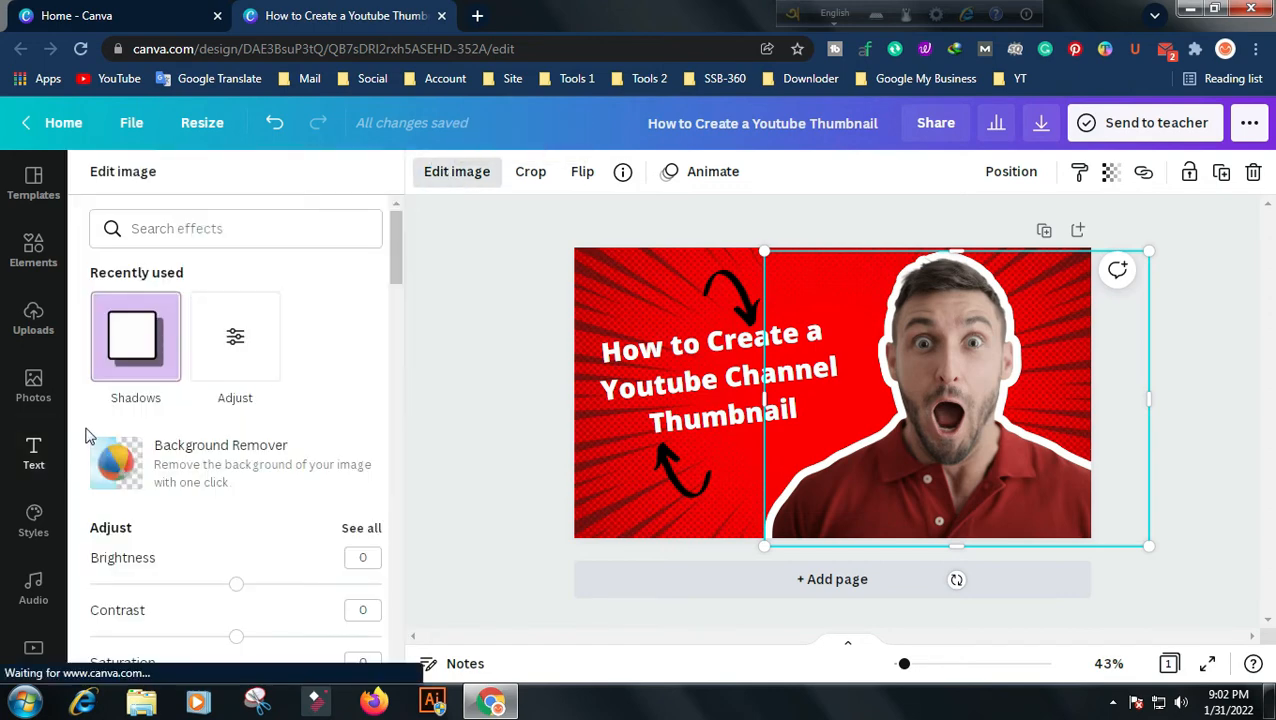
left_click(138, 336)
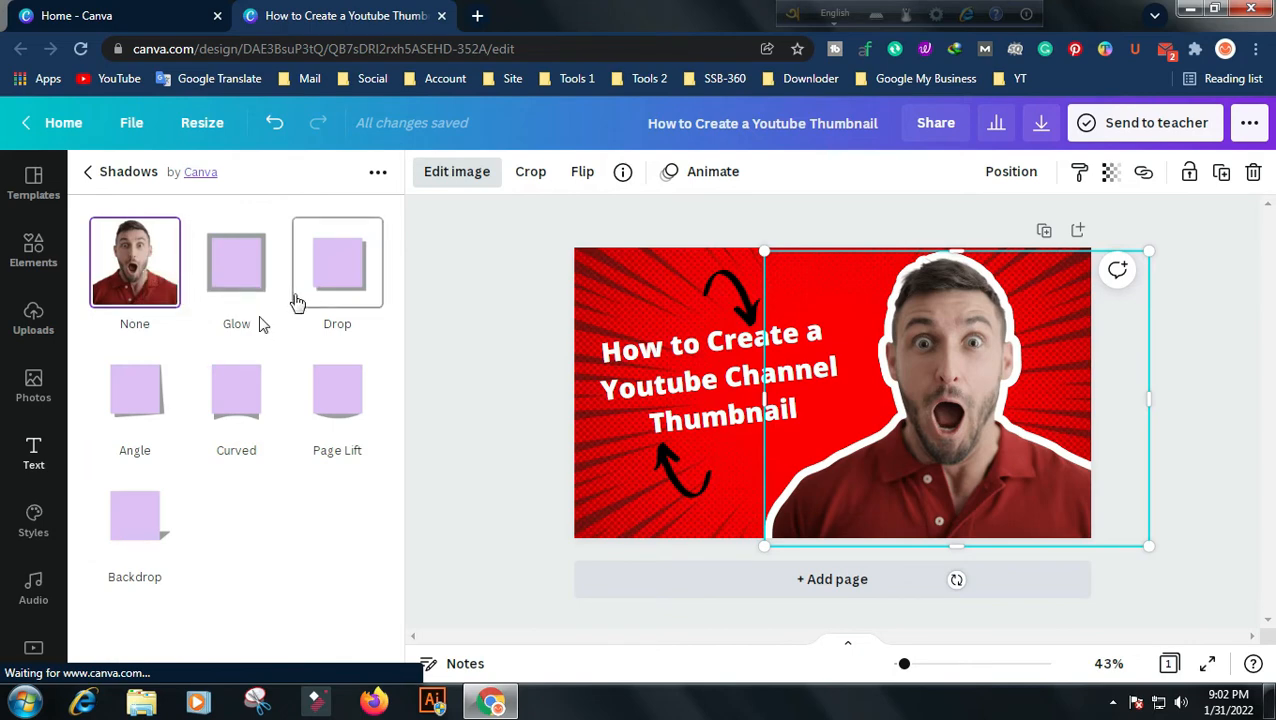
left_click(88, 171)
scroll(224, 371, "down", 3)
scroll(224, 371, "down", 7)
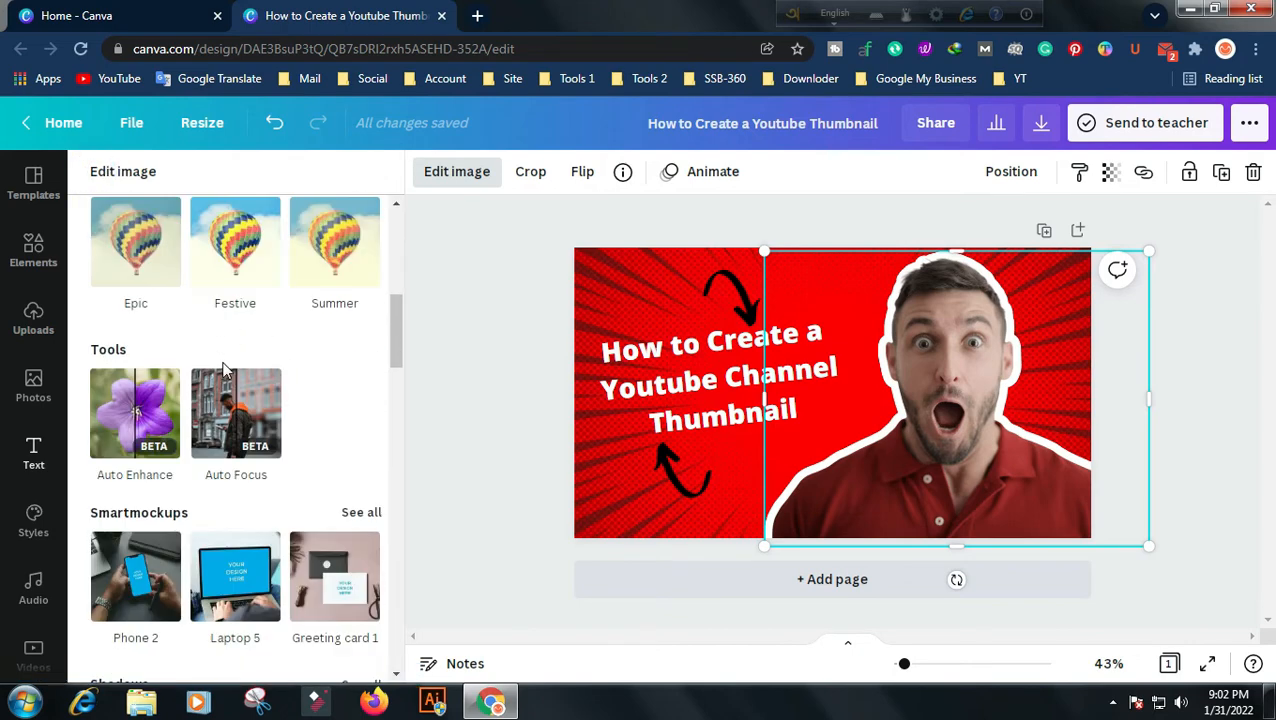
left_click(155, 304)
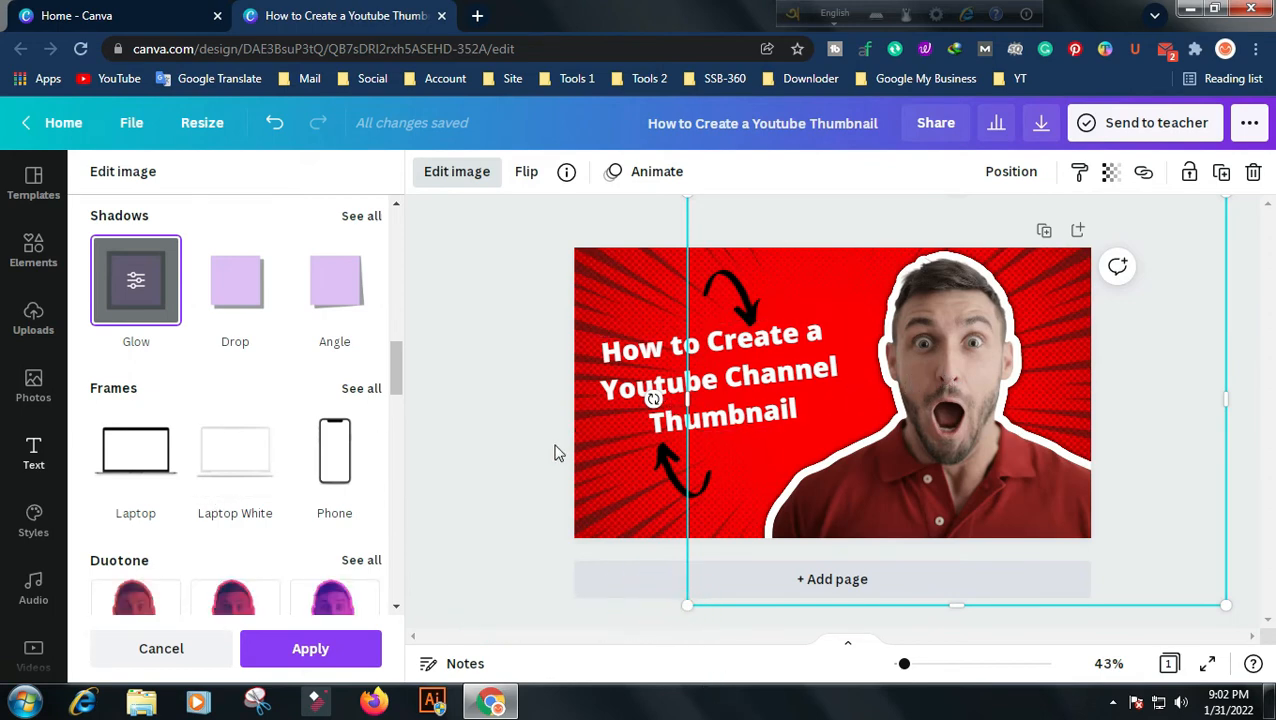
- Look through the remaining image effects available for the man's photo, and leave image editing with the glow kept
left_click_drag(397, 376, 407, 529)
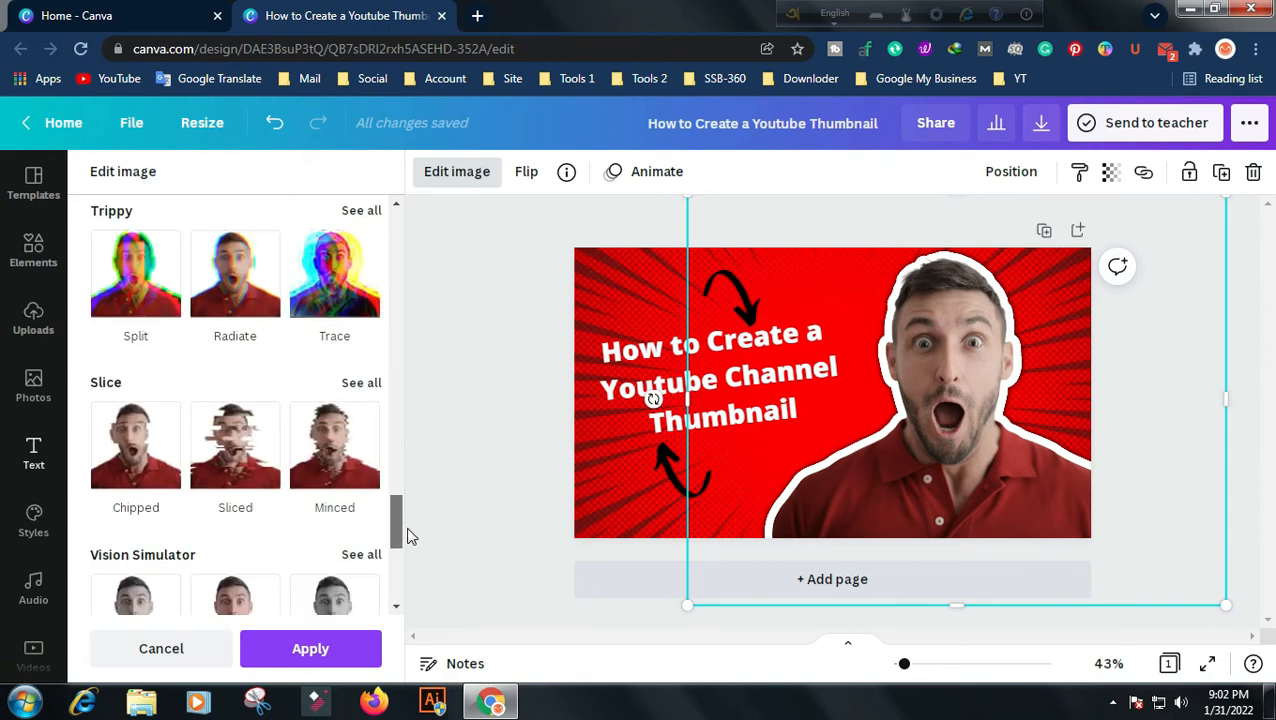
scroll(315, 440, "down", 1)
scroll(323, 470, "down", 5)
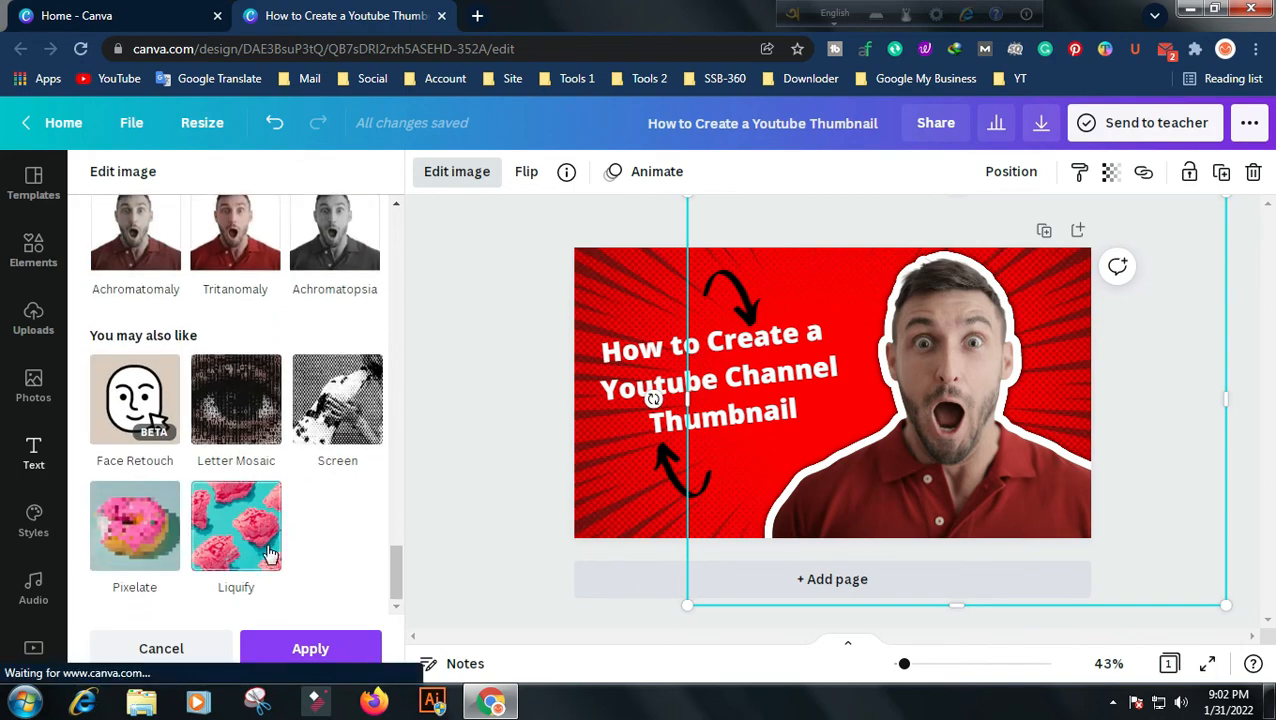
scroll(250, 520, "up", 10)
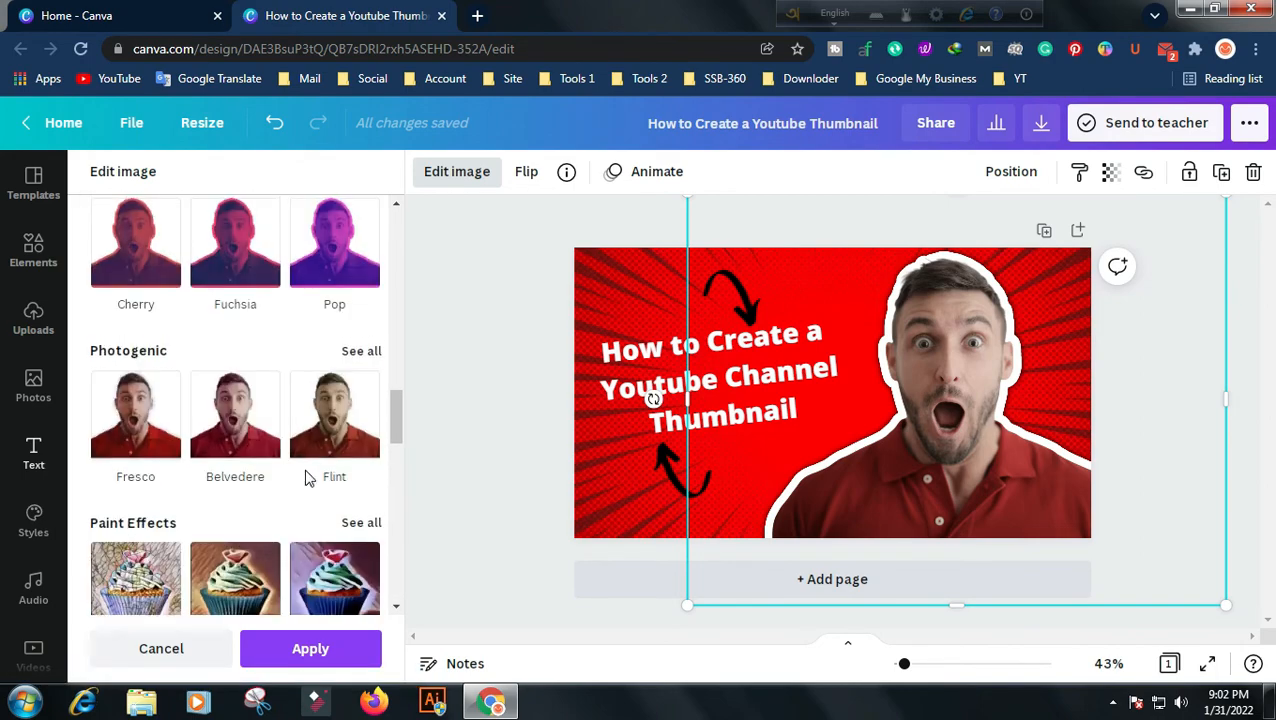
scroll(308, 478, "up", 10)
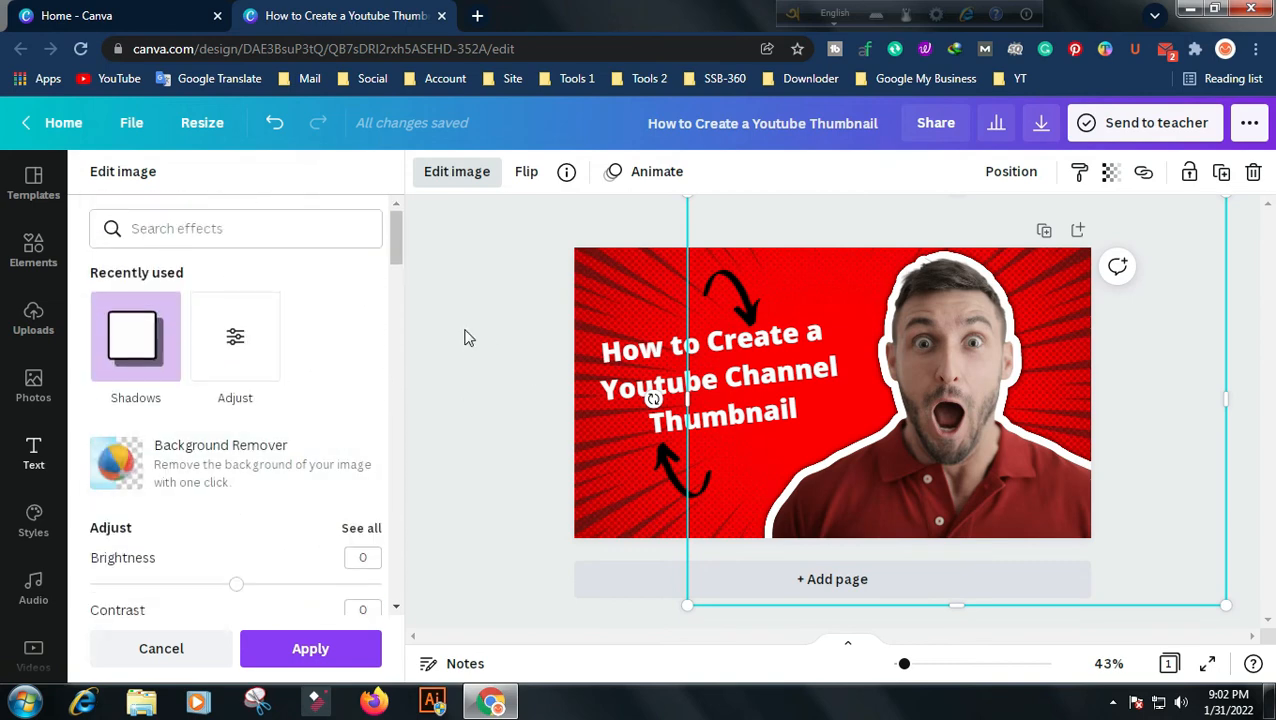
left_click(464, 338)
left_click(464, 338)
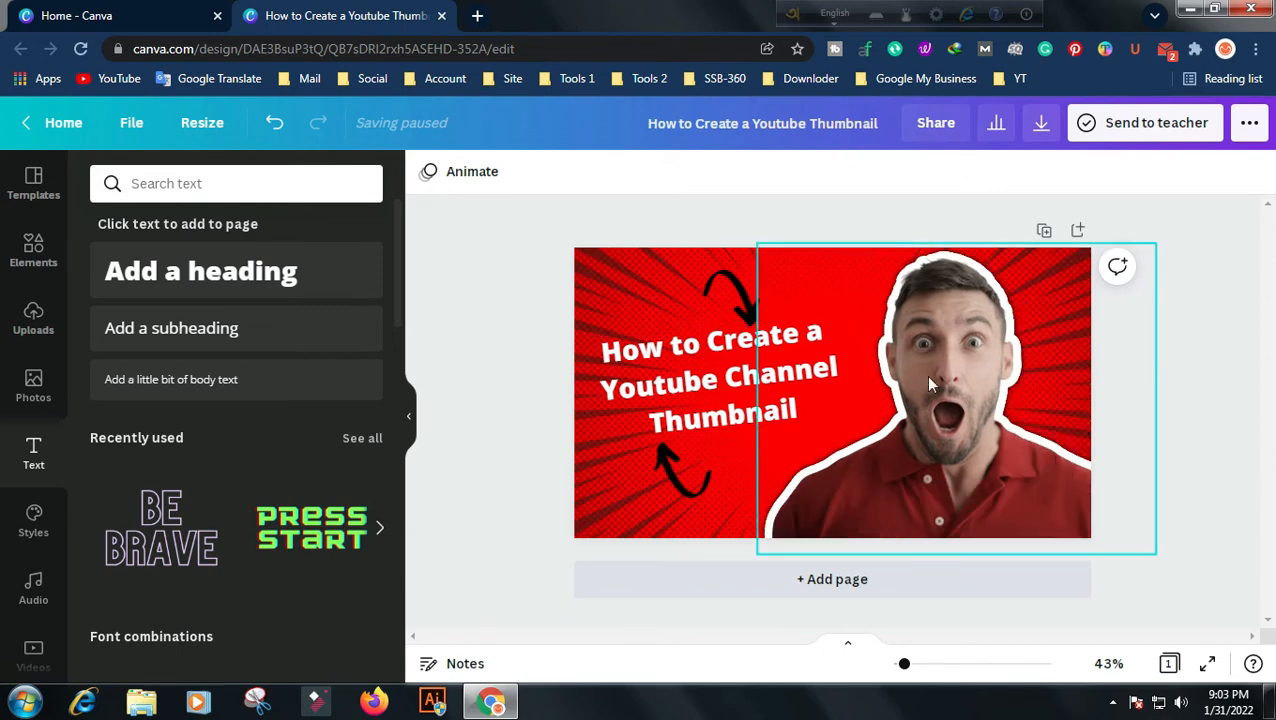
left_click(494, 350)
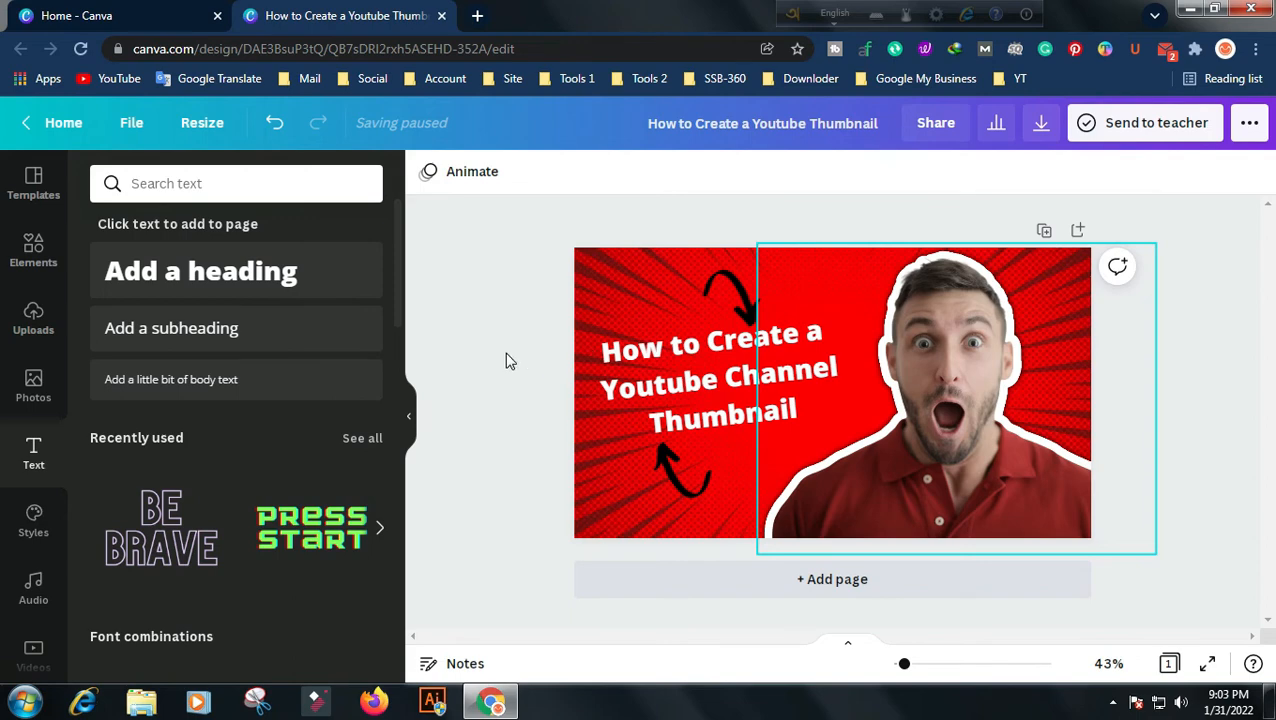
- Set up the thumbnail's download as a JPG with quality 100 and size multiplier 3
left_click(1251, 123)
left_click(1067, 280)
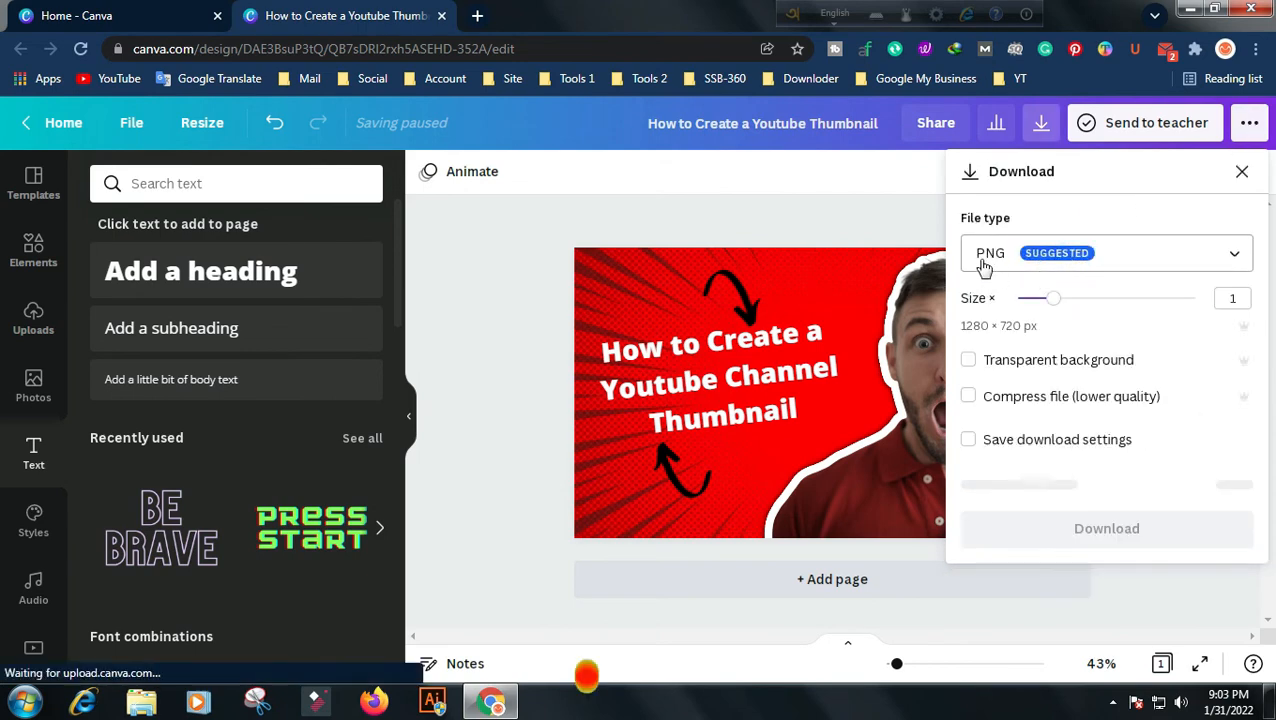
left_click(1170, 258)
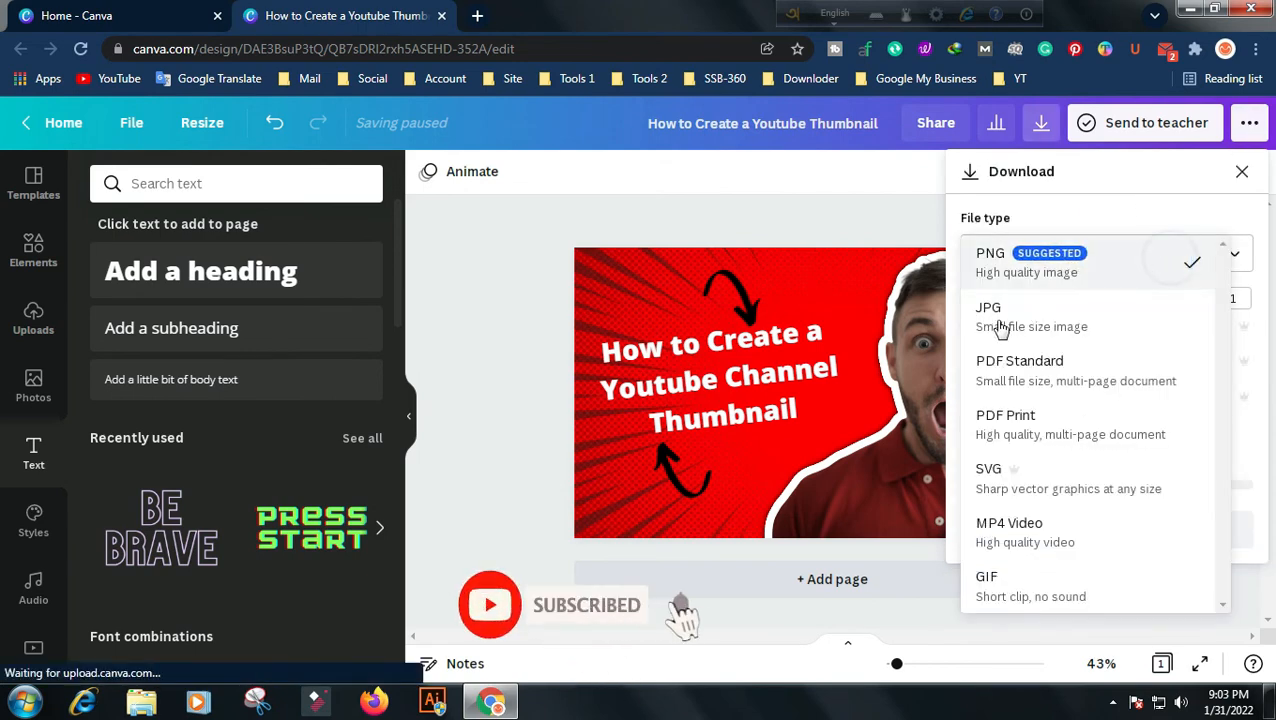
left_click(1020, 318)
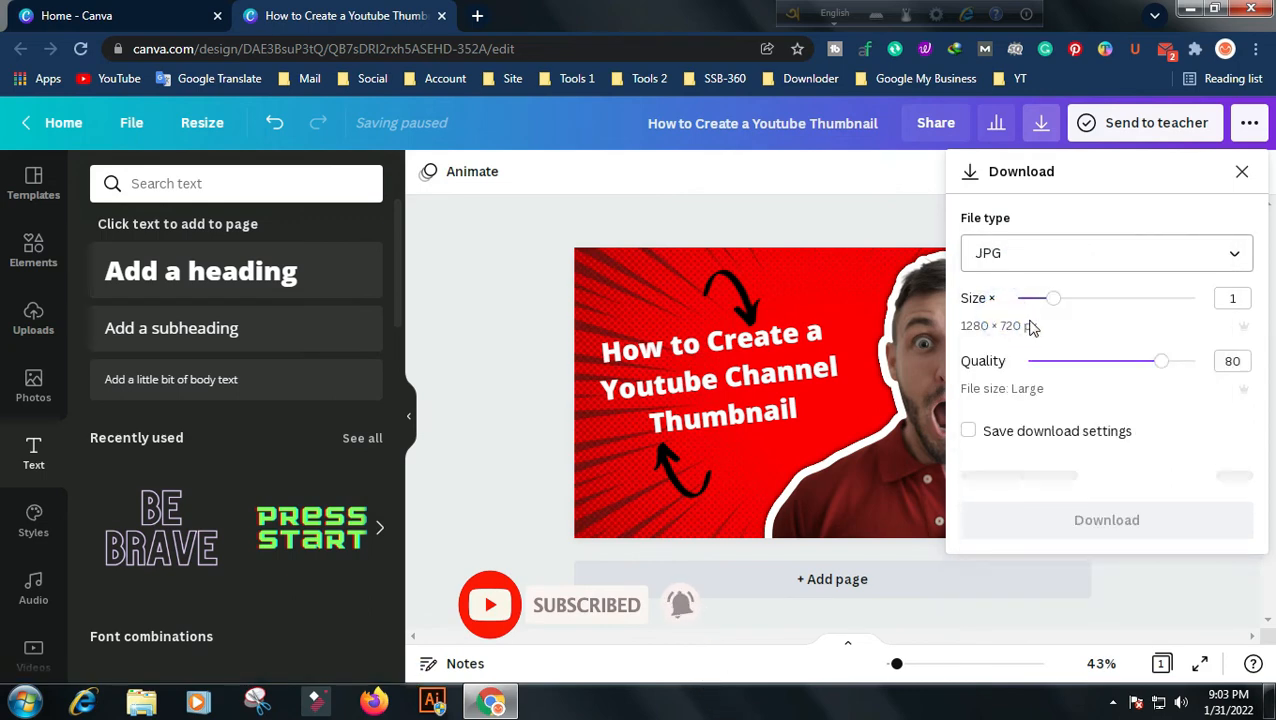
left_click_drag(1163, 366, 1263, 360)
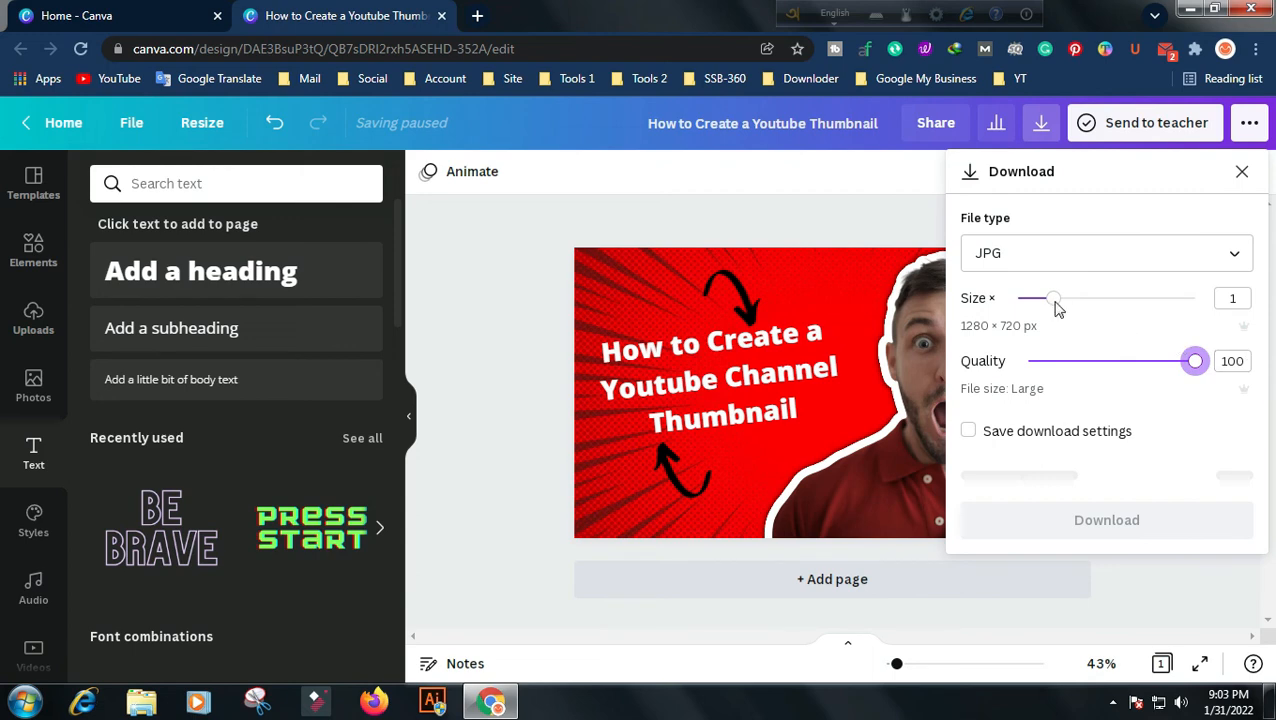
left_click_drag(1054, 302, 1242, 308)
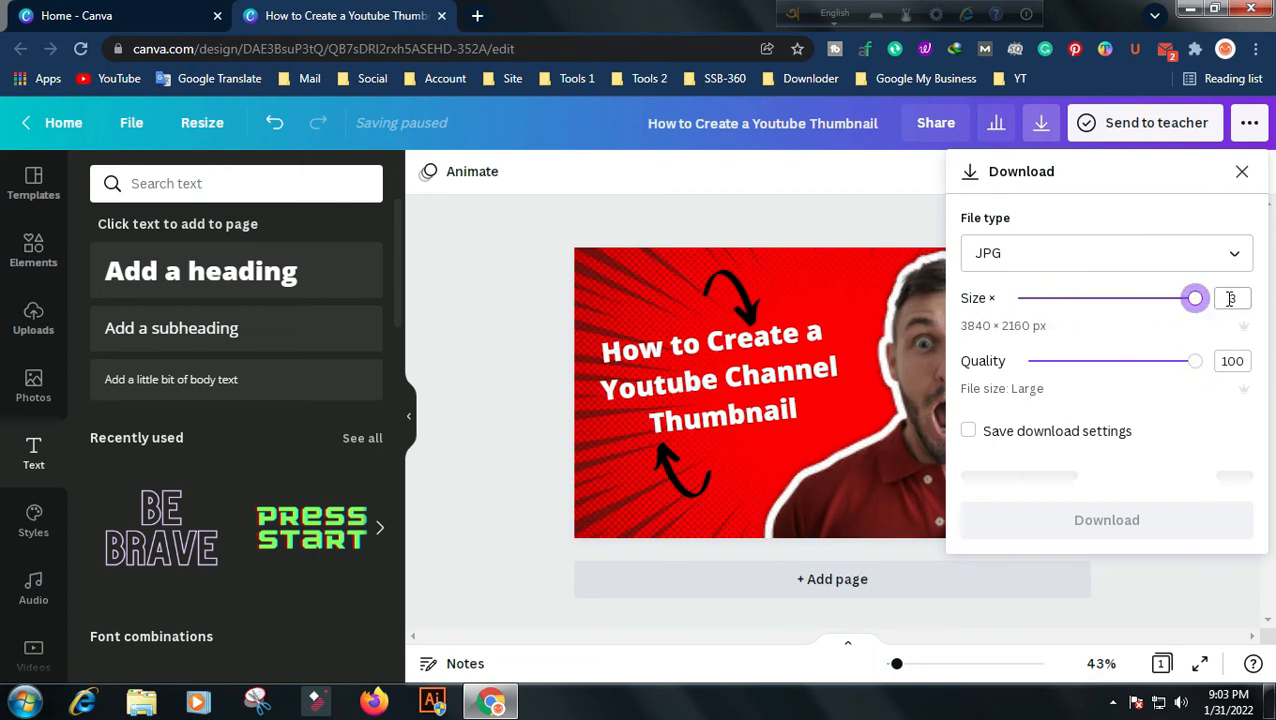
- Download the thumbnail image, leaving the option to save the download settings off
left_click(968, 431)
left_click(988, 443)
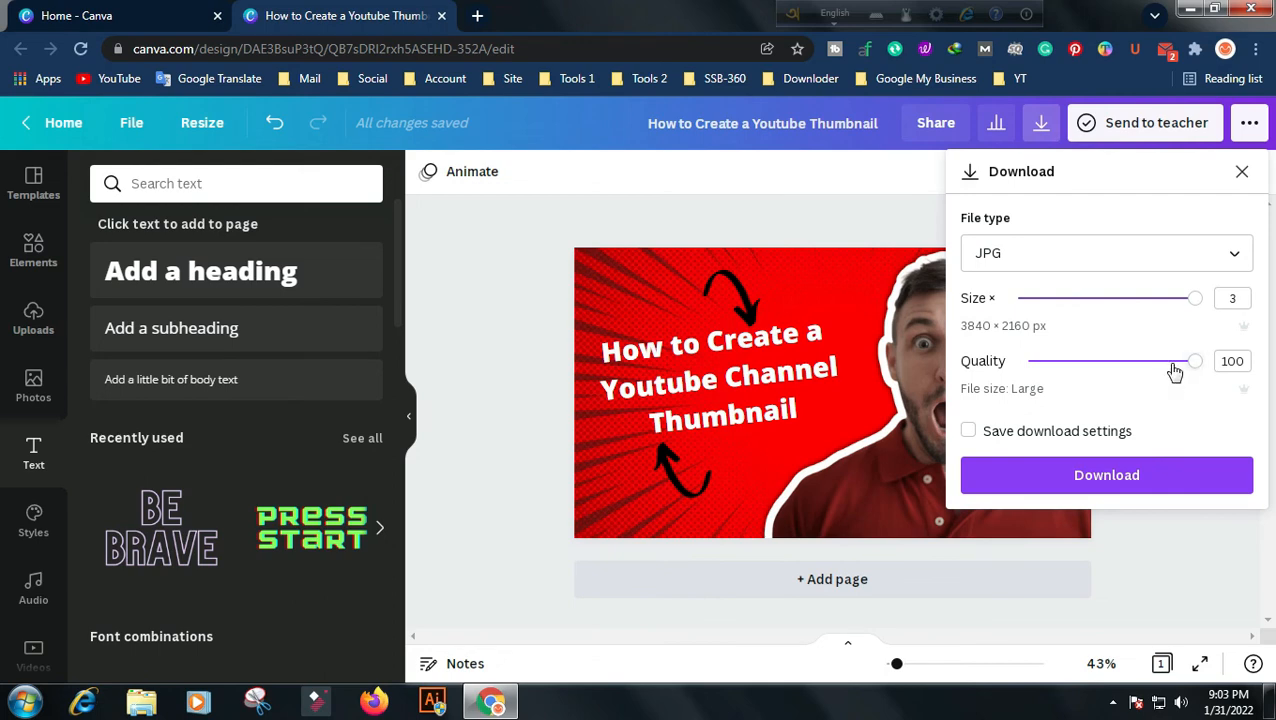
left_click(1137, 480)
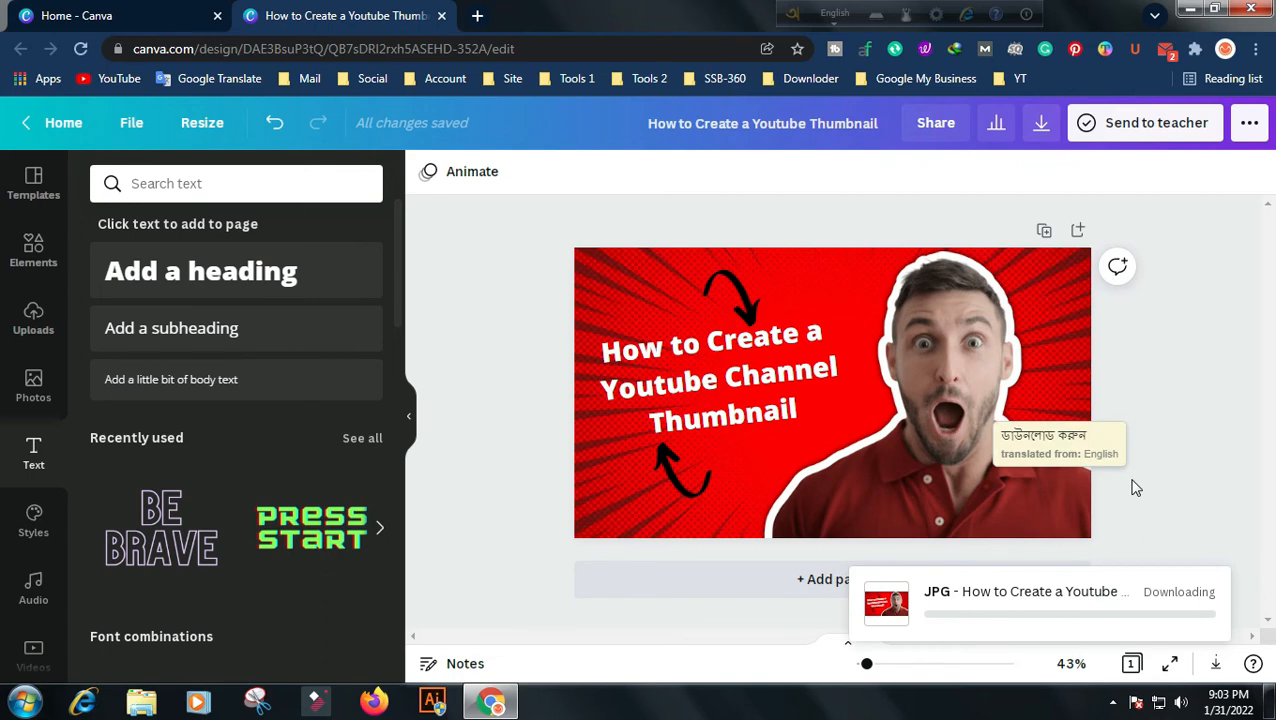